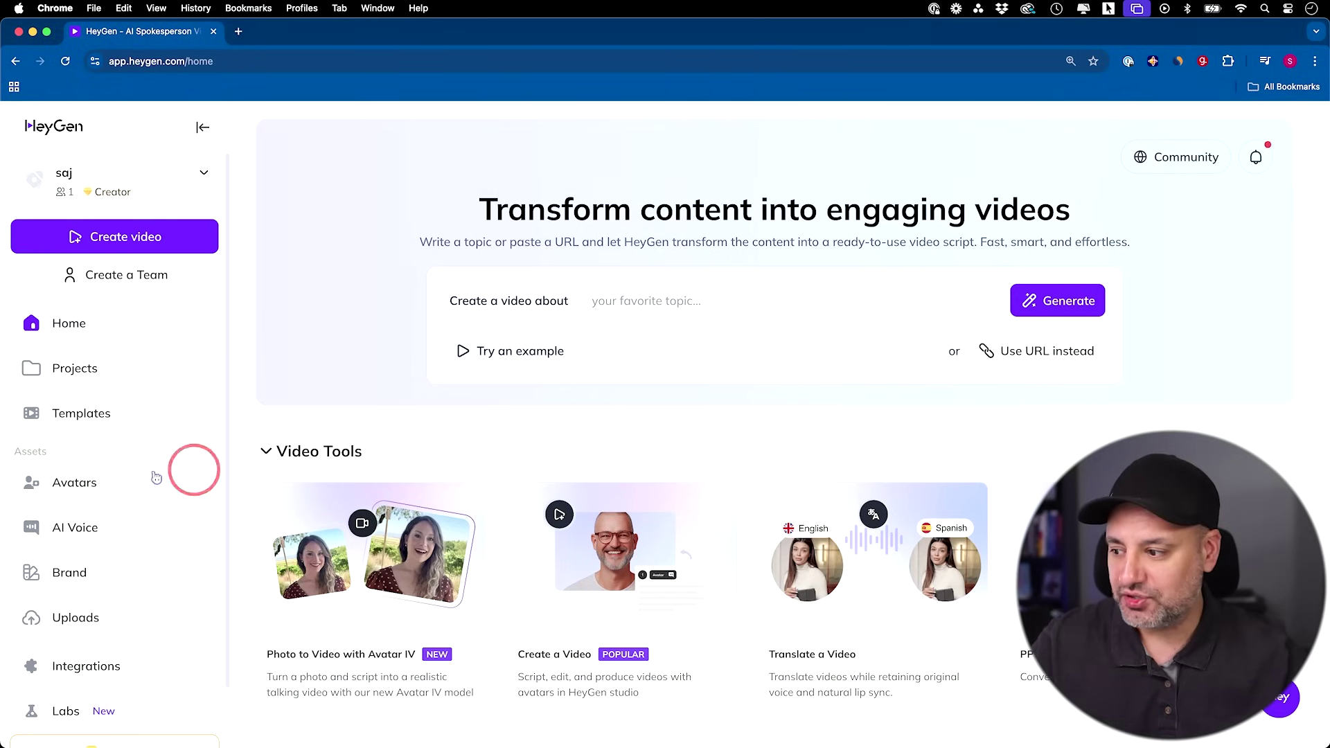
Filter the Avatars library to Professional avatars and open Annie's collection of looks.
click(82, 484)
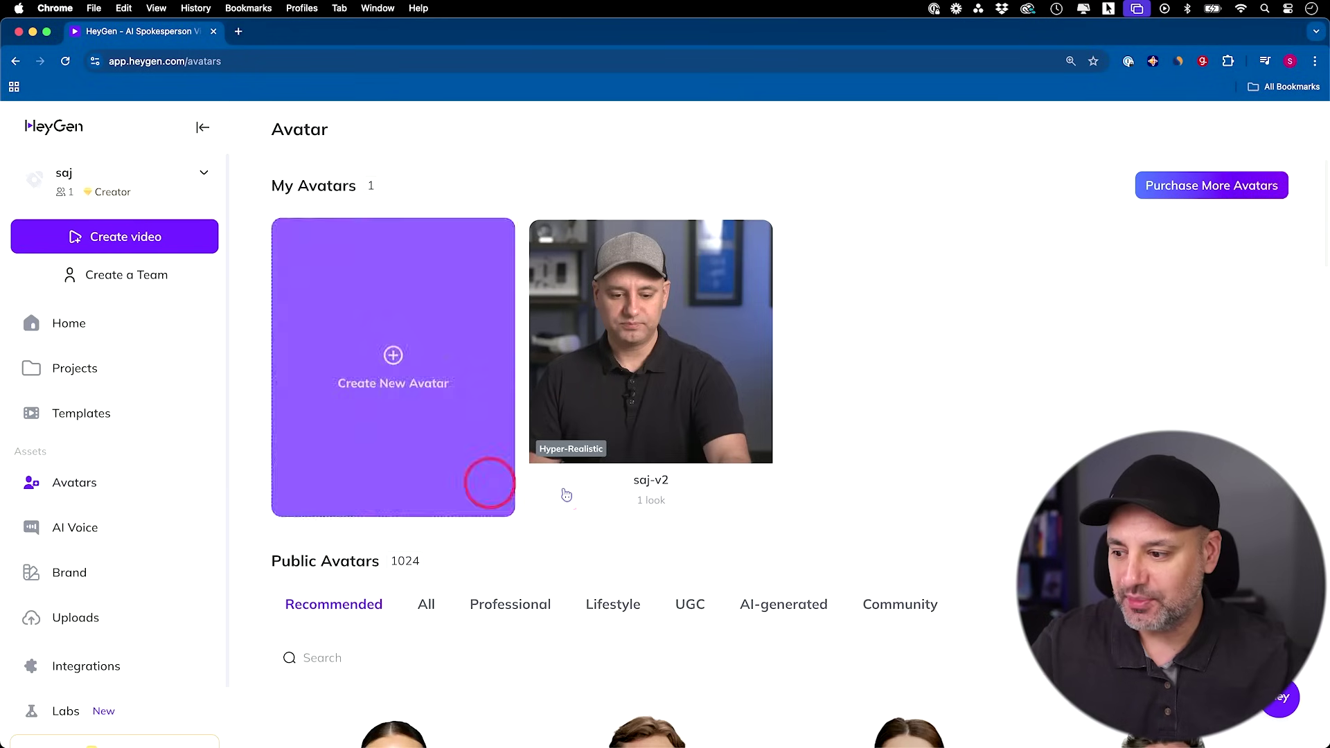
scroll(554, 489, down, 5)
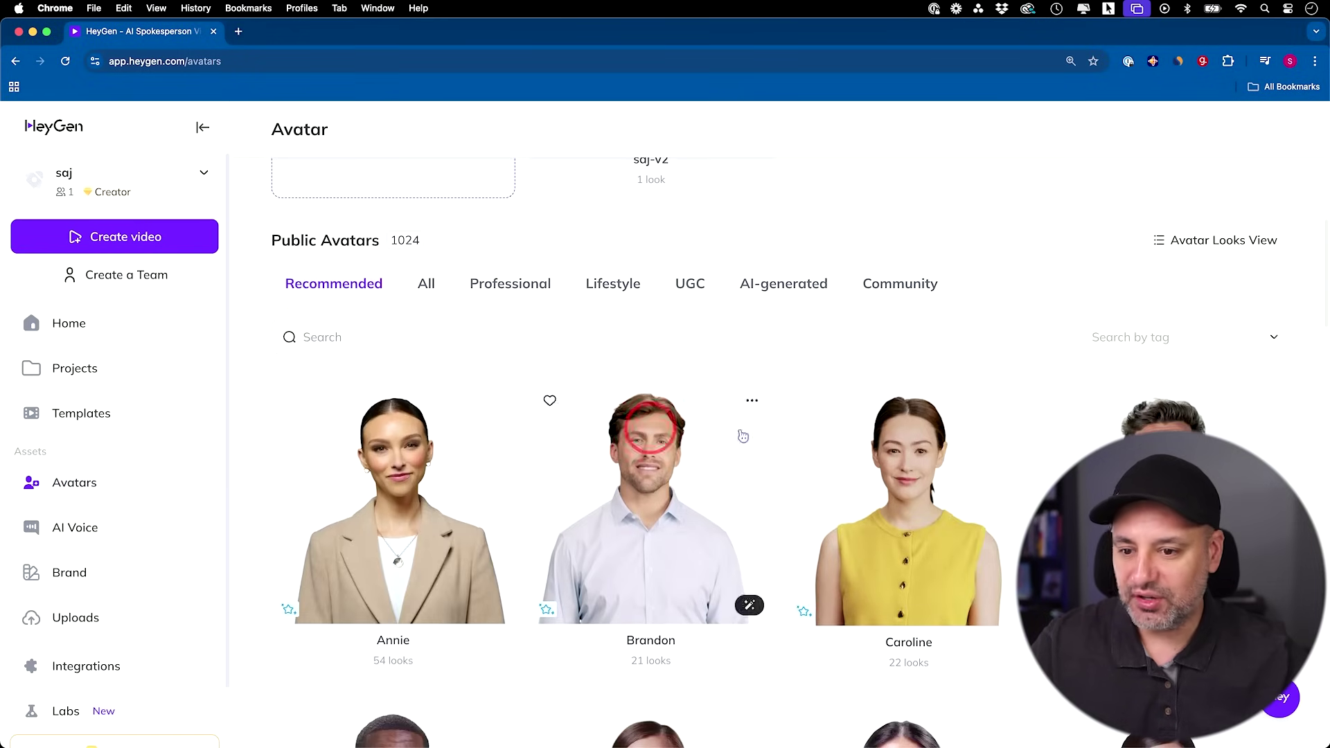
mouse_move(381, 524)
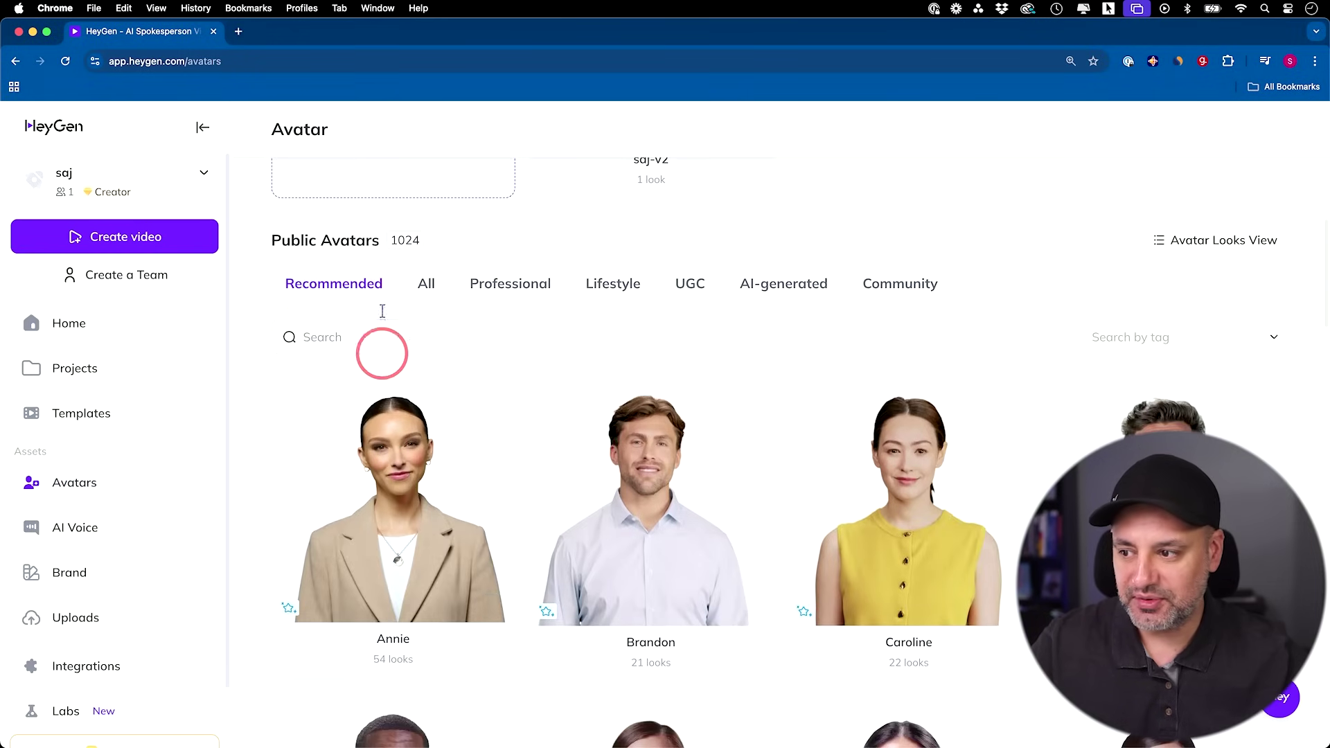
click(503, 285)
scroll(501, 295, down, 1)
mouse_move(478, 368)
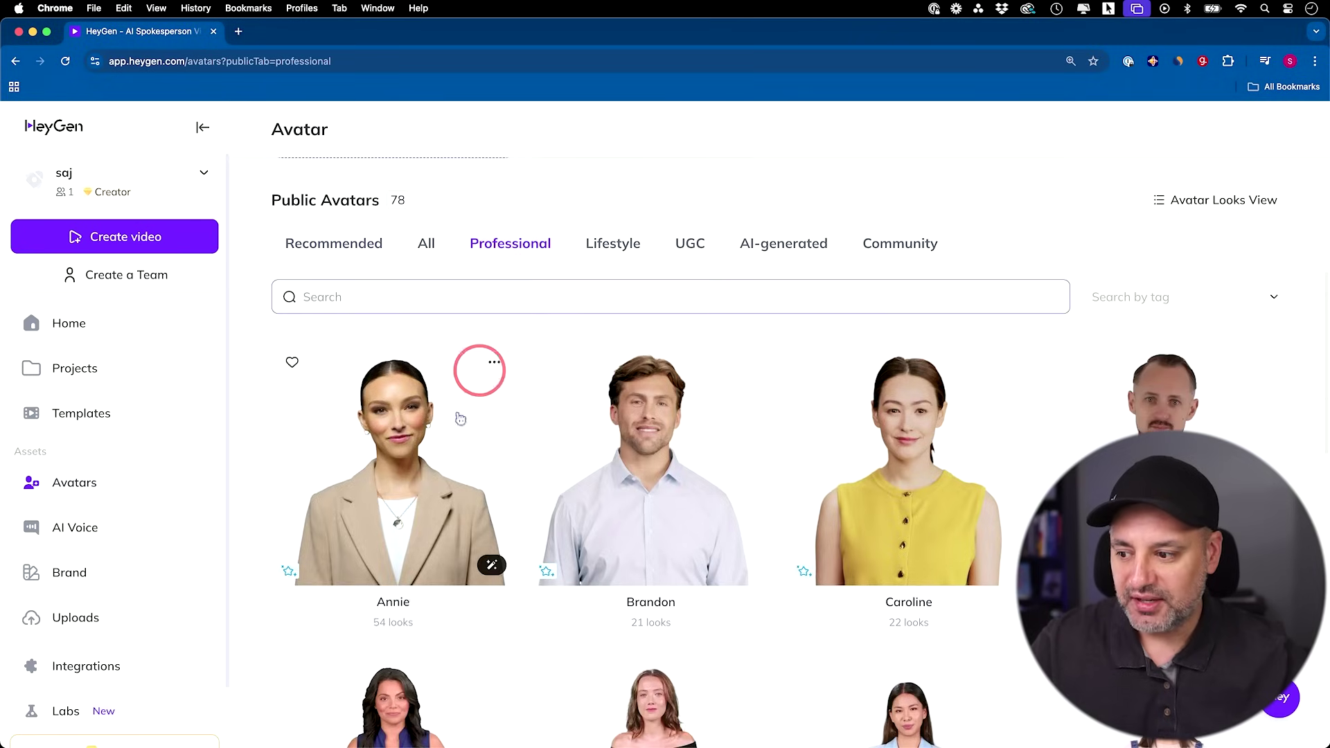
click(398, 452)
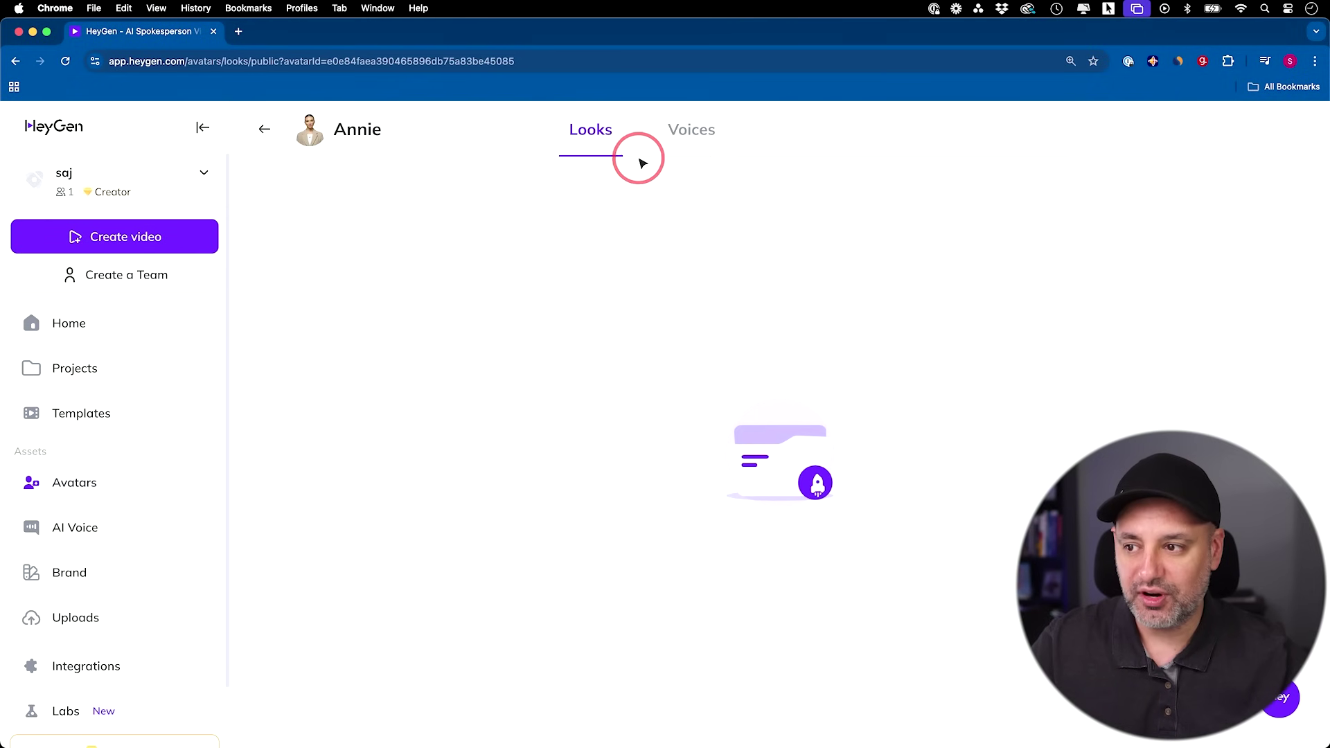
Preview Annie's Lounge Standing Front look to start a new video from it.
scroll(809, 267, down, 6)
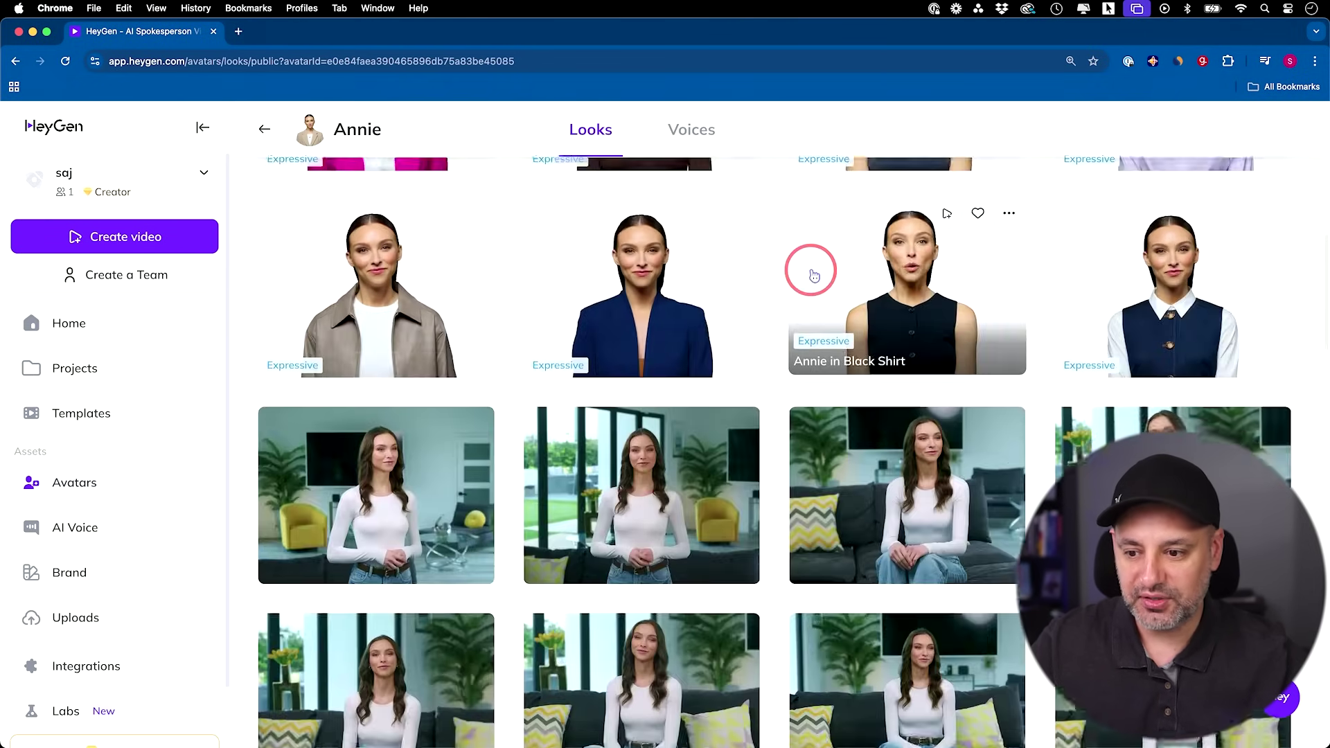
scroll(811, 271, down, 9)
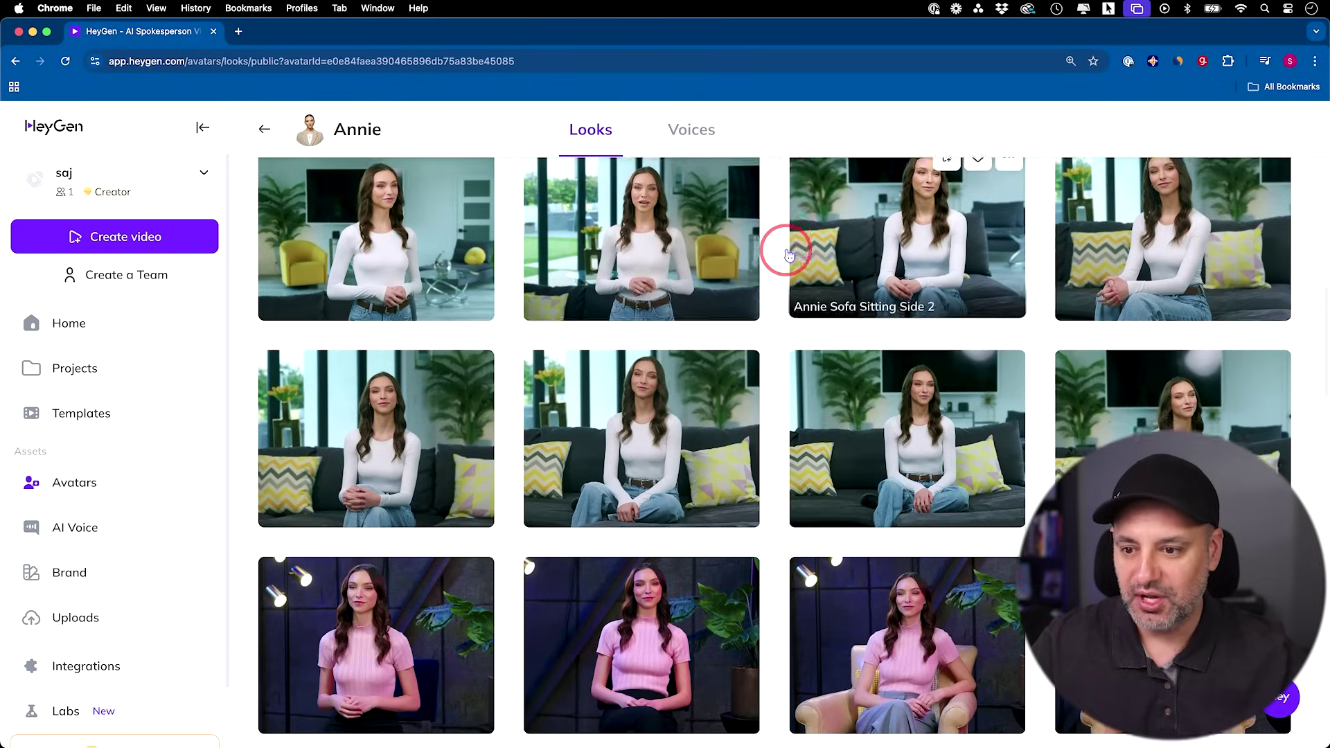
scroll(789, 256, down, 10)
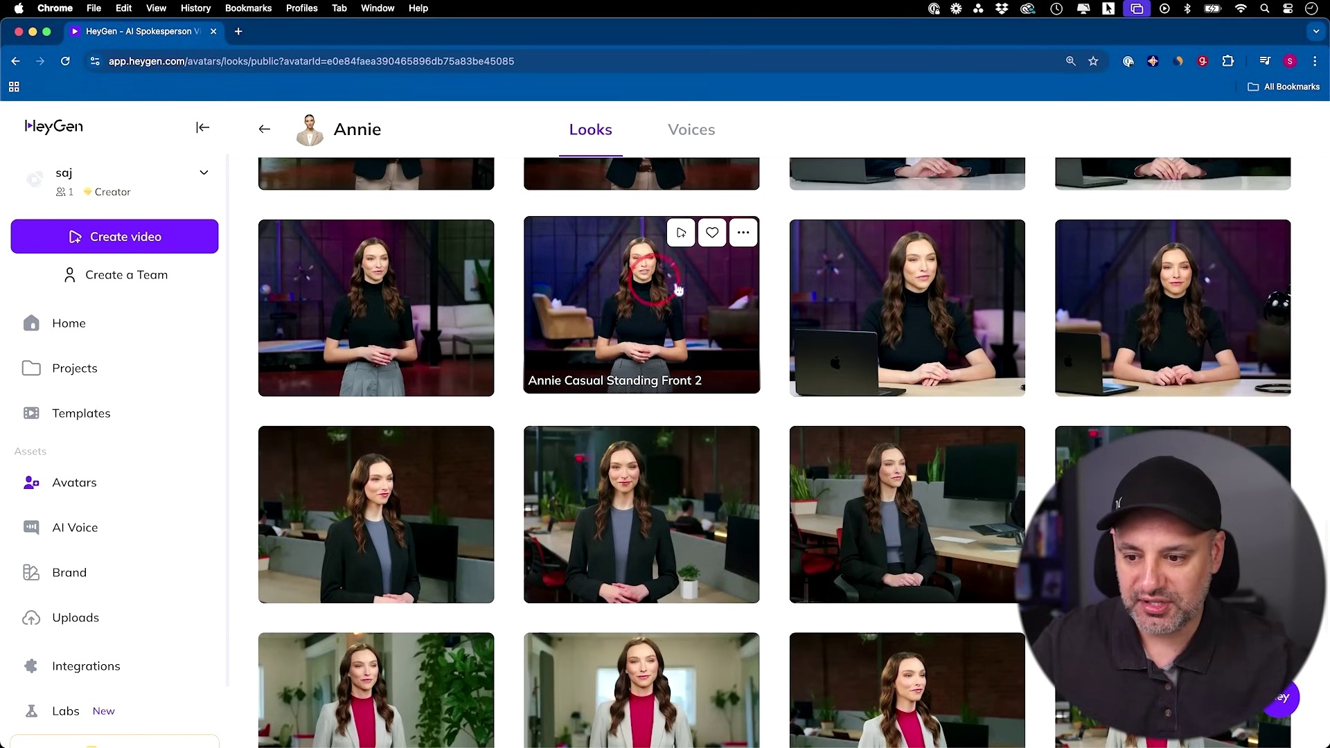
scroll(693, 291, down, 12)
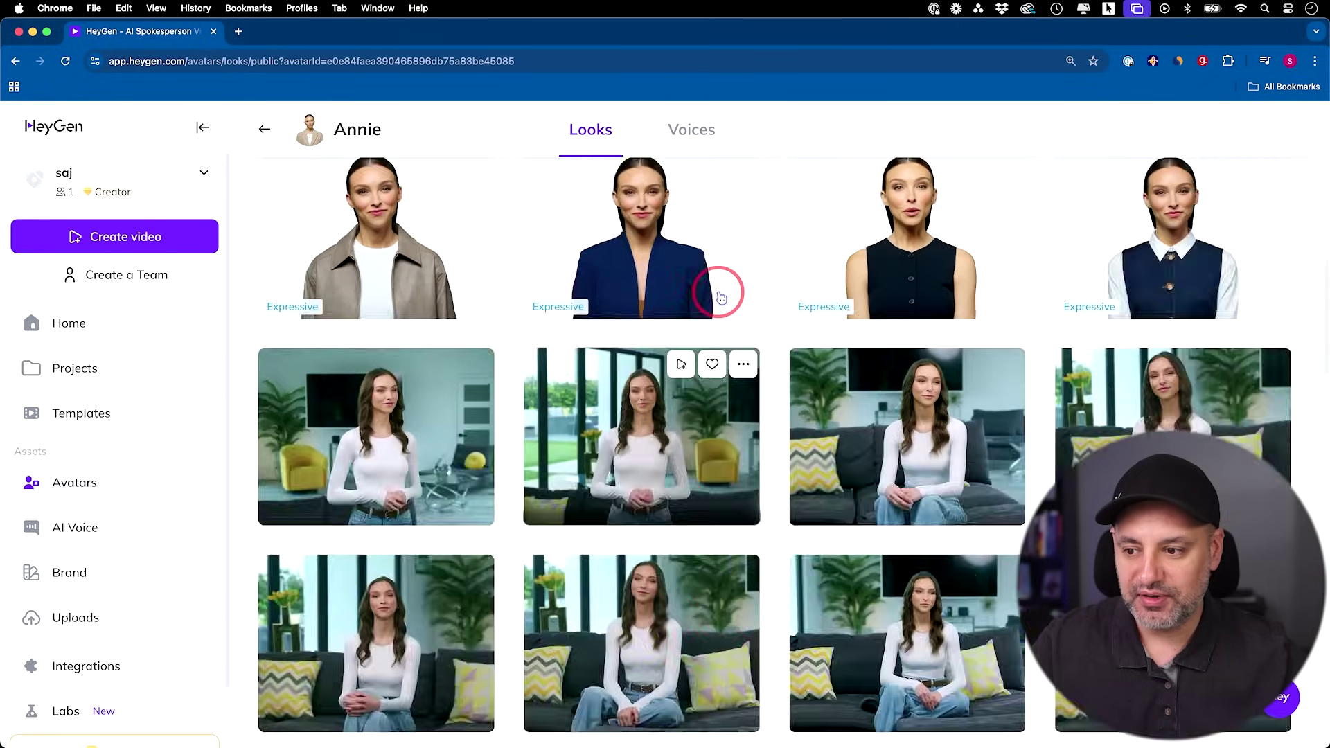
scroll(719, 296, up, 3)
scroll(719, 292, down, 4)
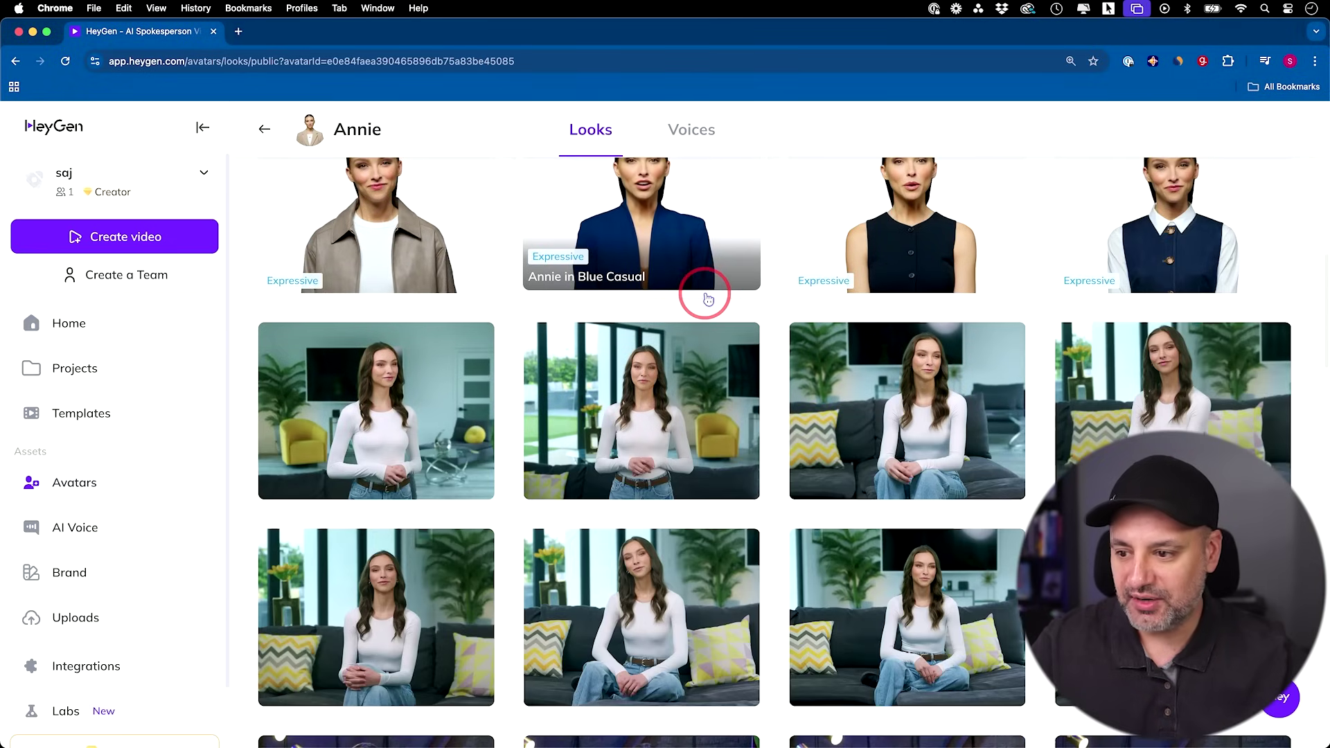
click(744, 335)
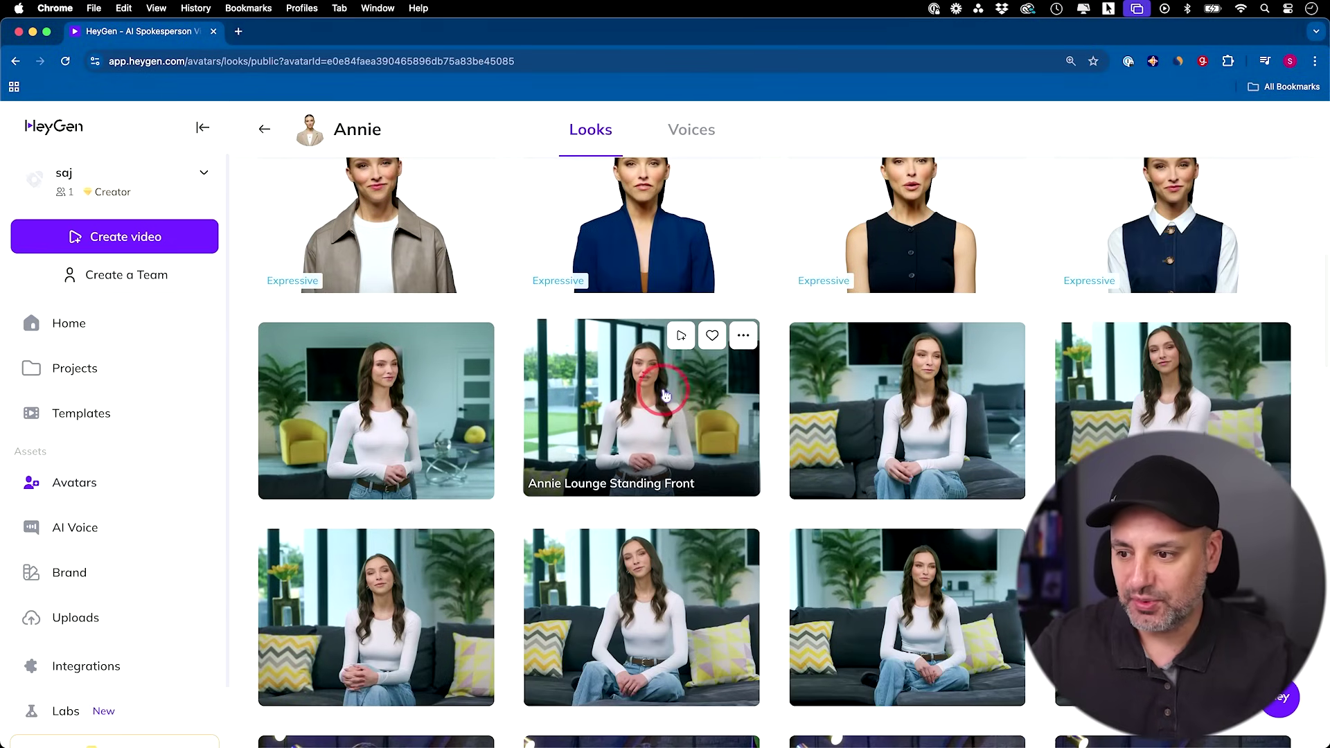
click(665, 395)
click(836, 603)
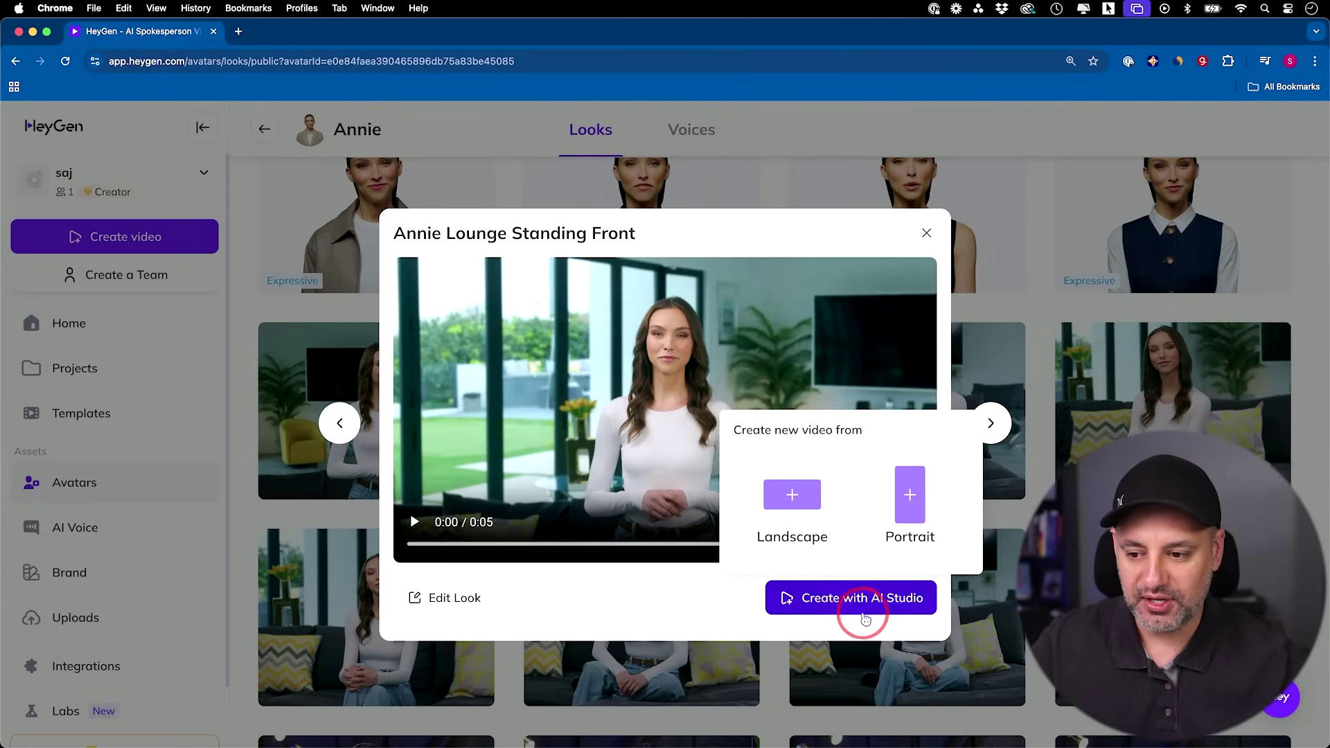
Start an AI Studio video with Annie Lounge Standing Front, play its script, then return Home.
click(846, 614)
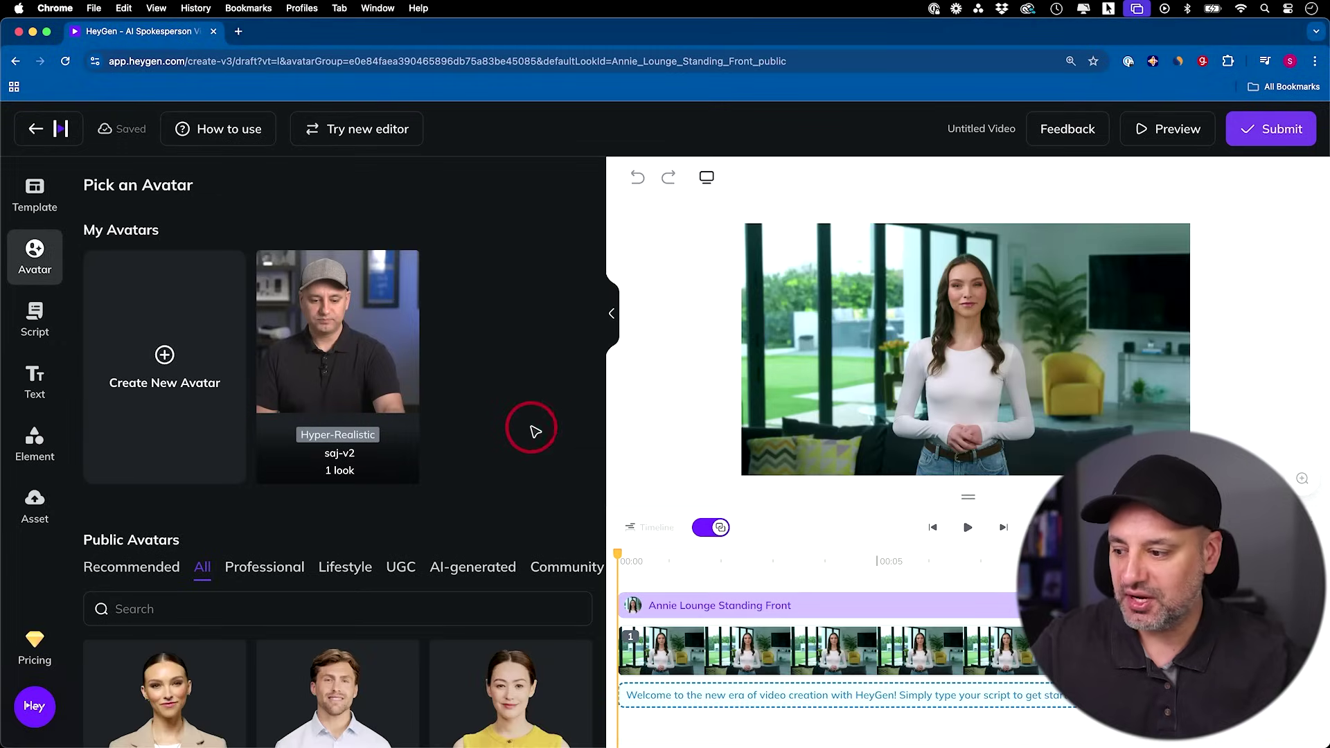
scroll(530, 428, down, 3)
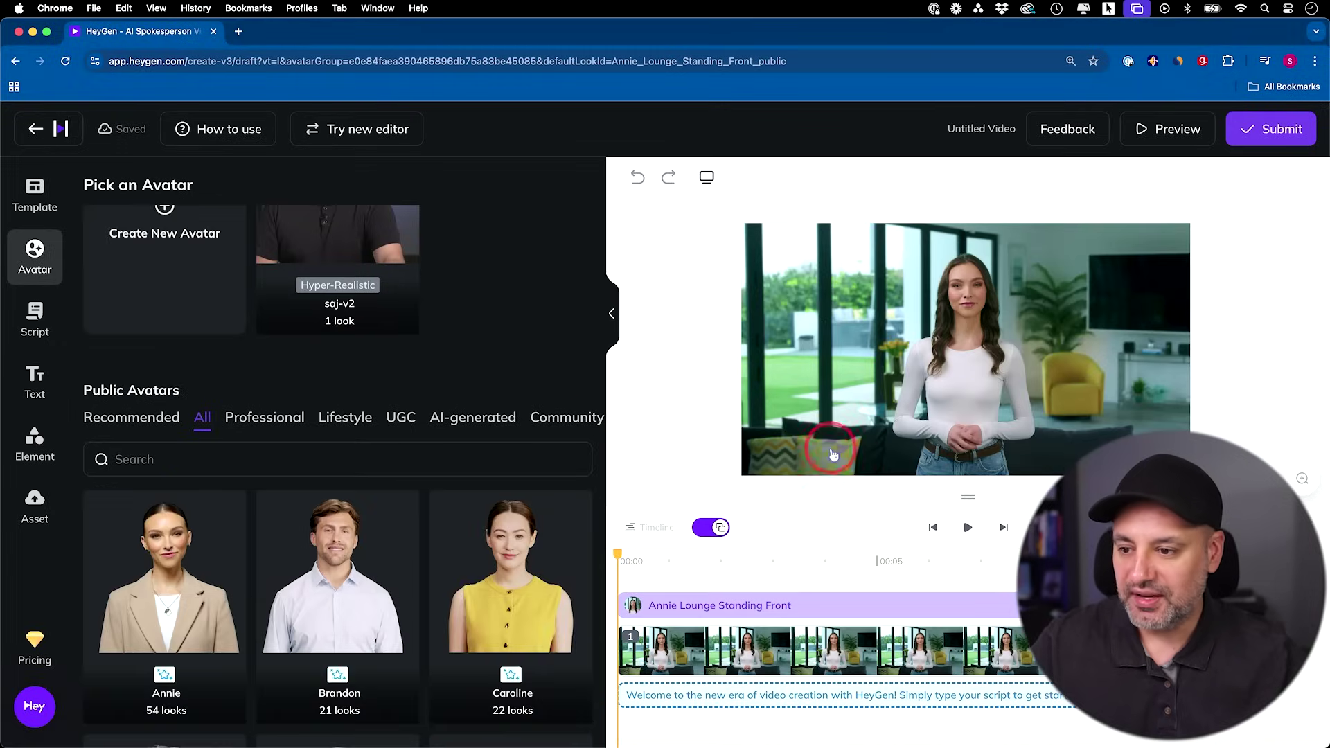
click(778, 696)
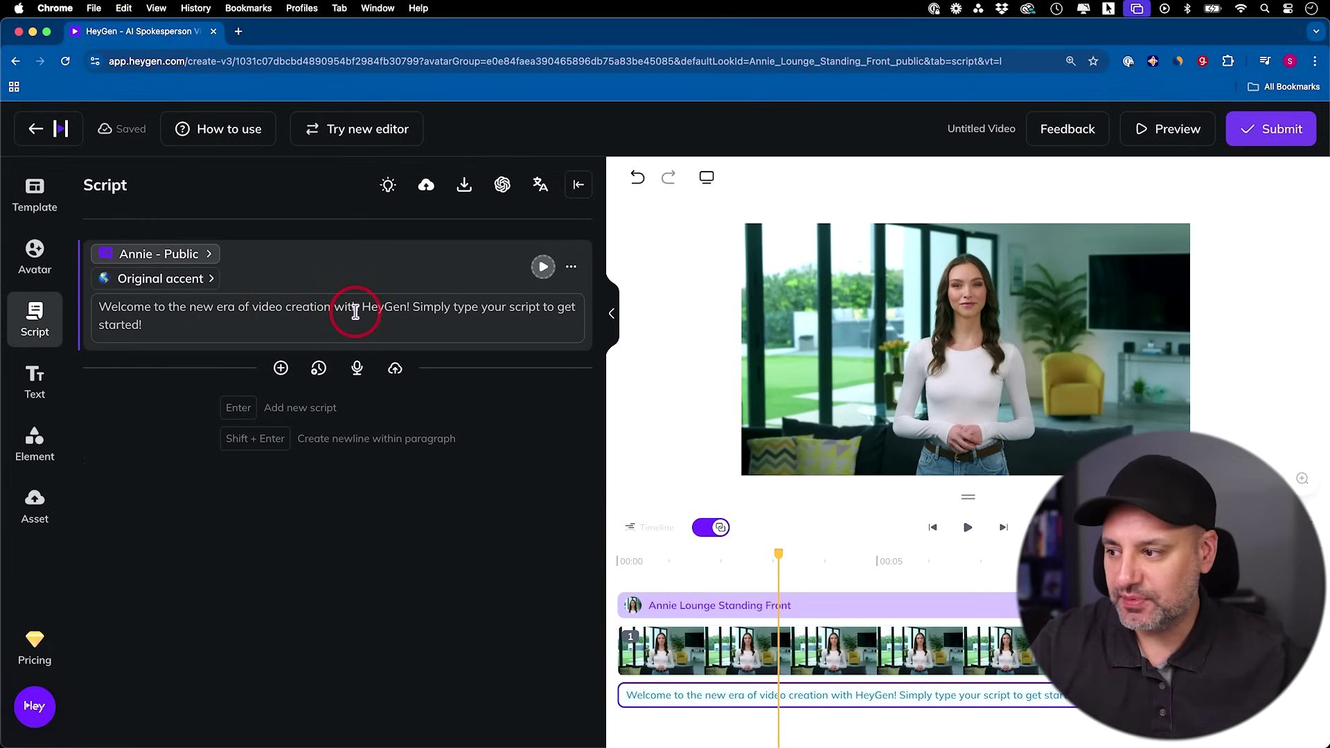
click(543, 269)
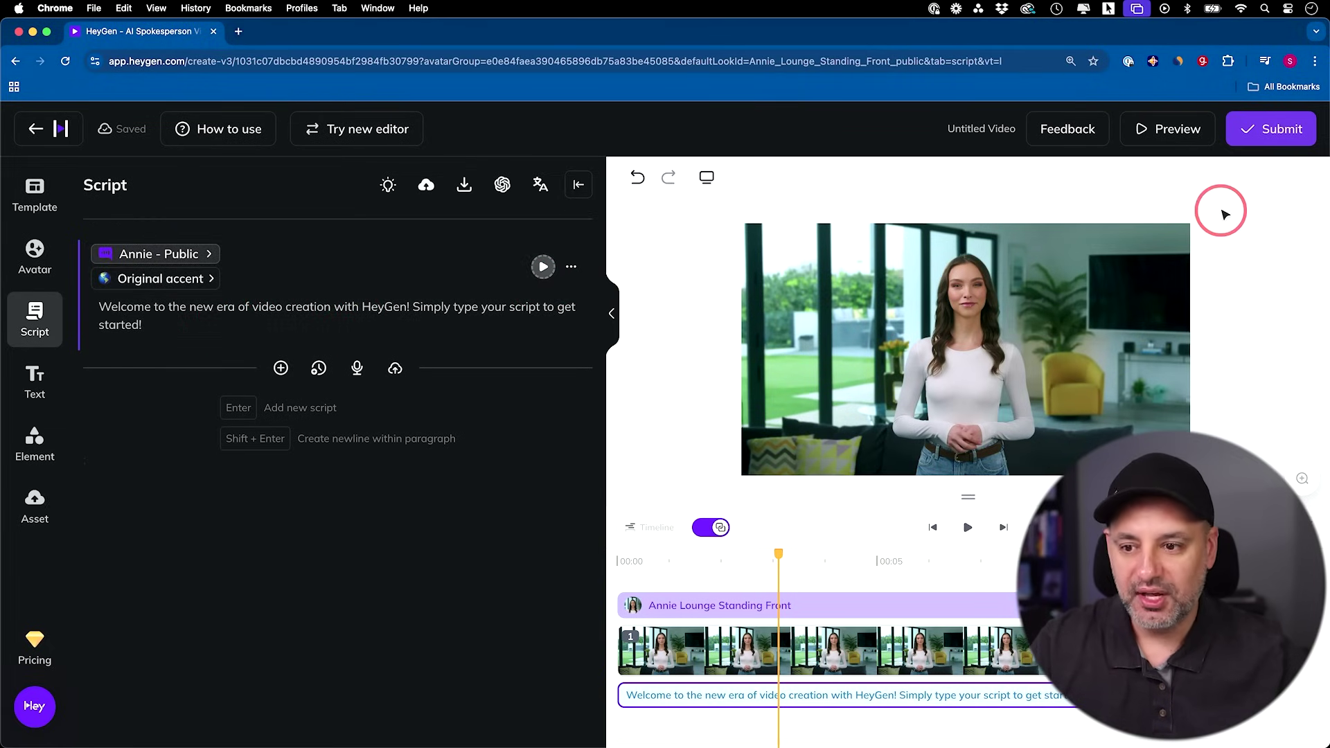
click(1262, 135)
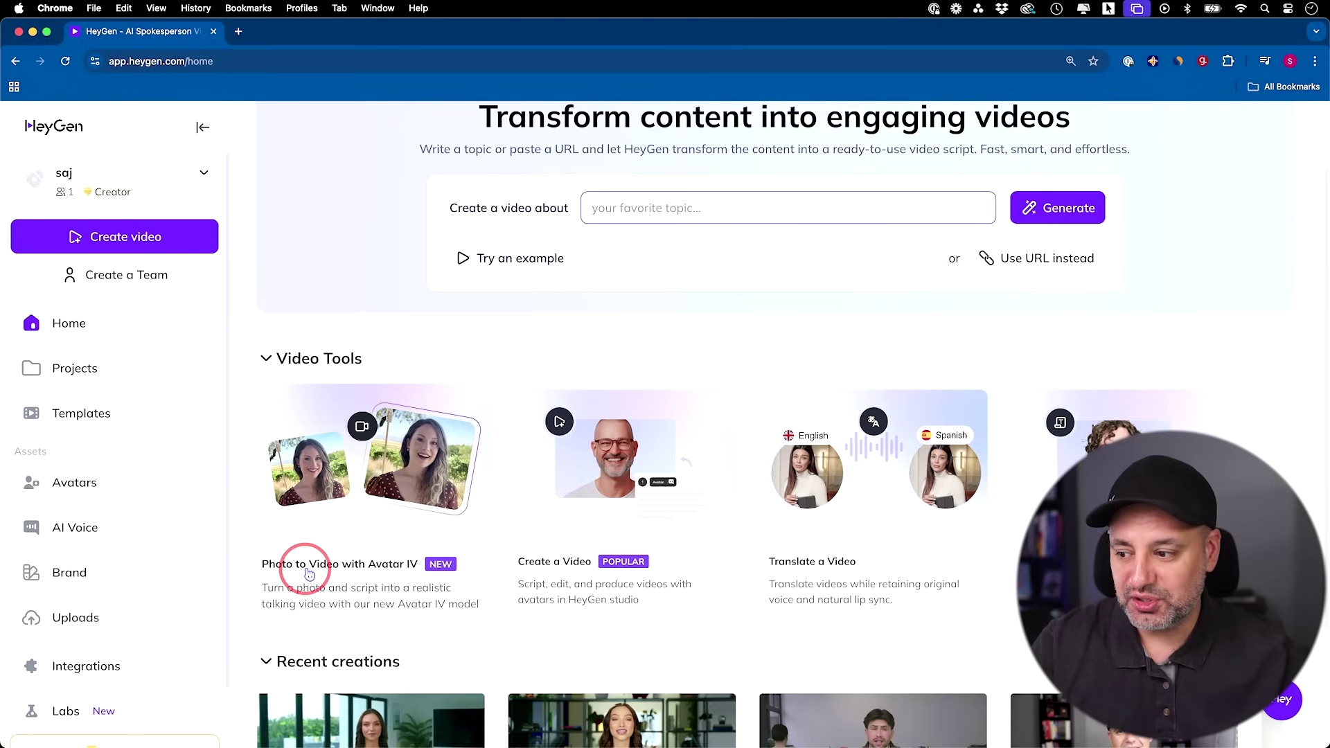
Start a landscape Photo to Video with Avatar IV using the bearded man sample photo.
click(386, 524)
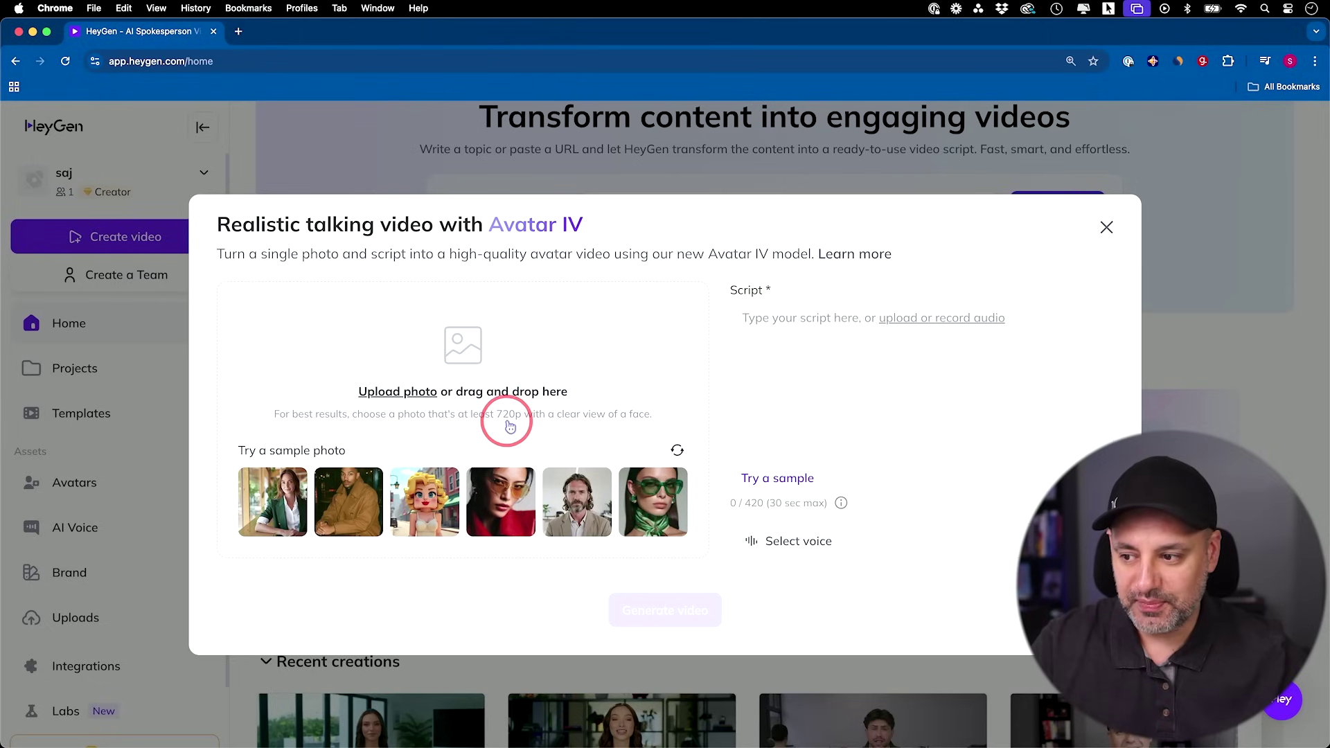
click(573, 499)
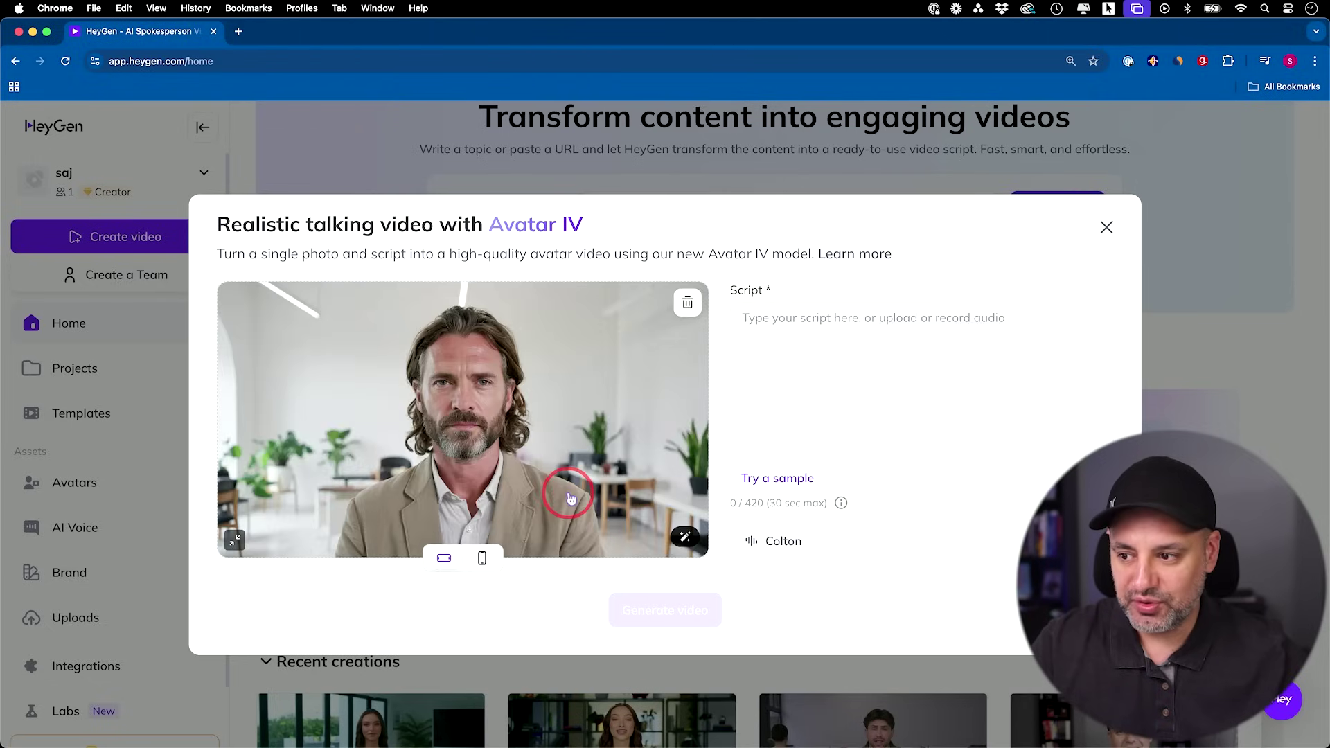
click(484, 567)
click(298, 600)
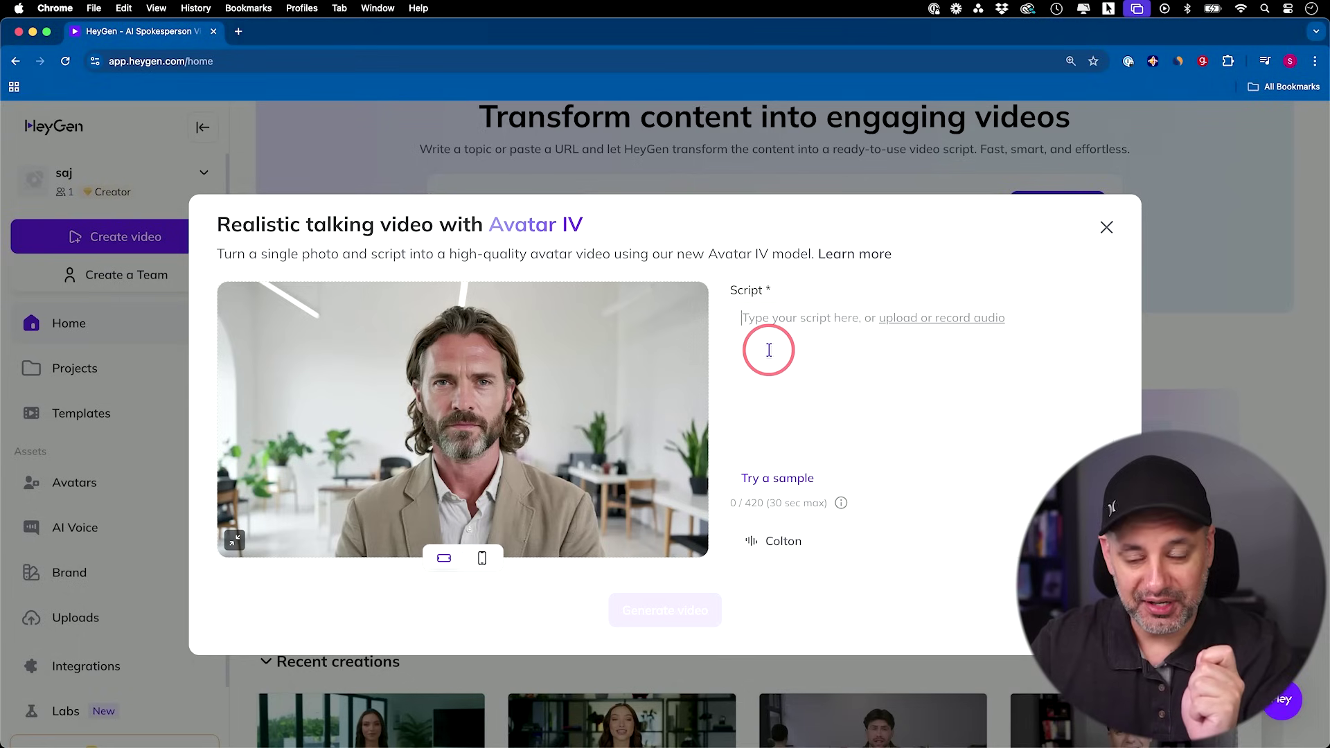
Paste the prepared ChatGPT script and keep Colton as the narration voice.
text(chat GPT came out back in November of 2022 and it's gone through so many changes over the years so in this one video I wanted to show you every single feature that ChatgPT has so you could get the most out of it)
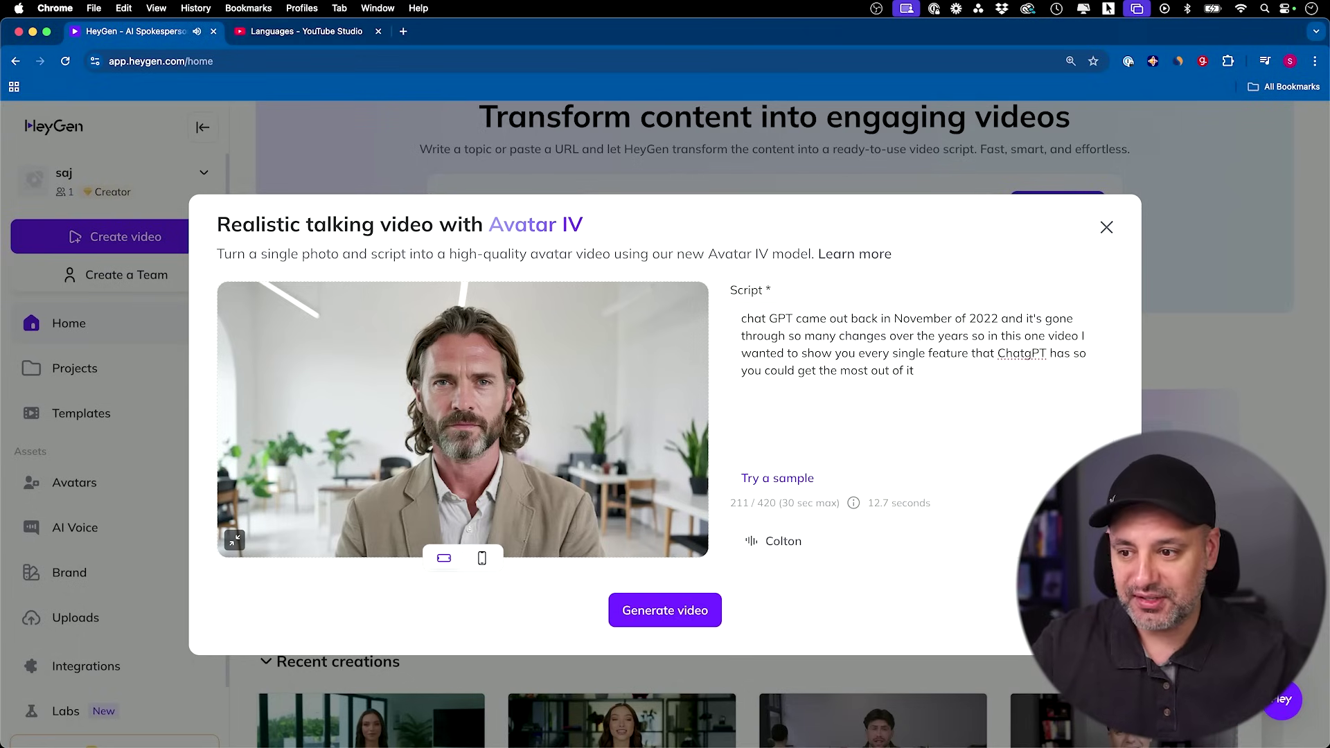
click(796, 552)
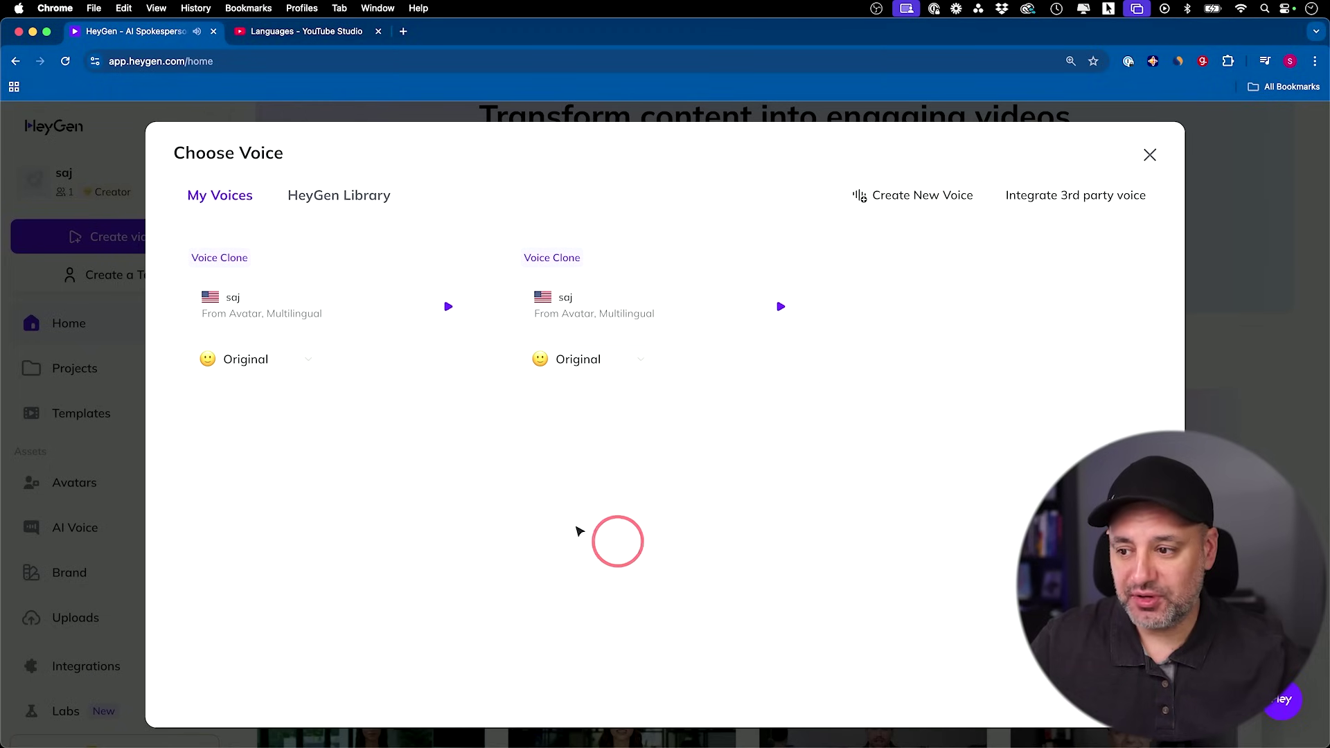
click(347, 213)
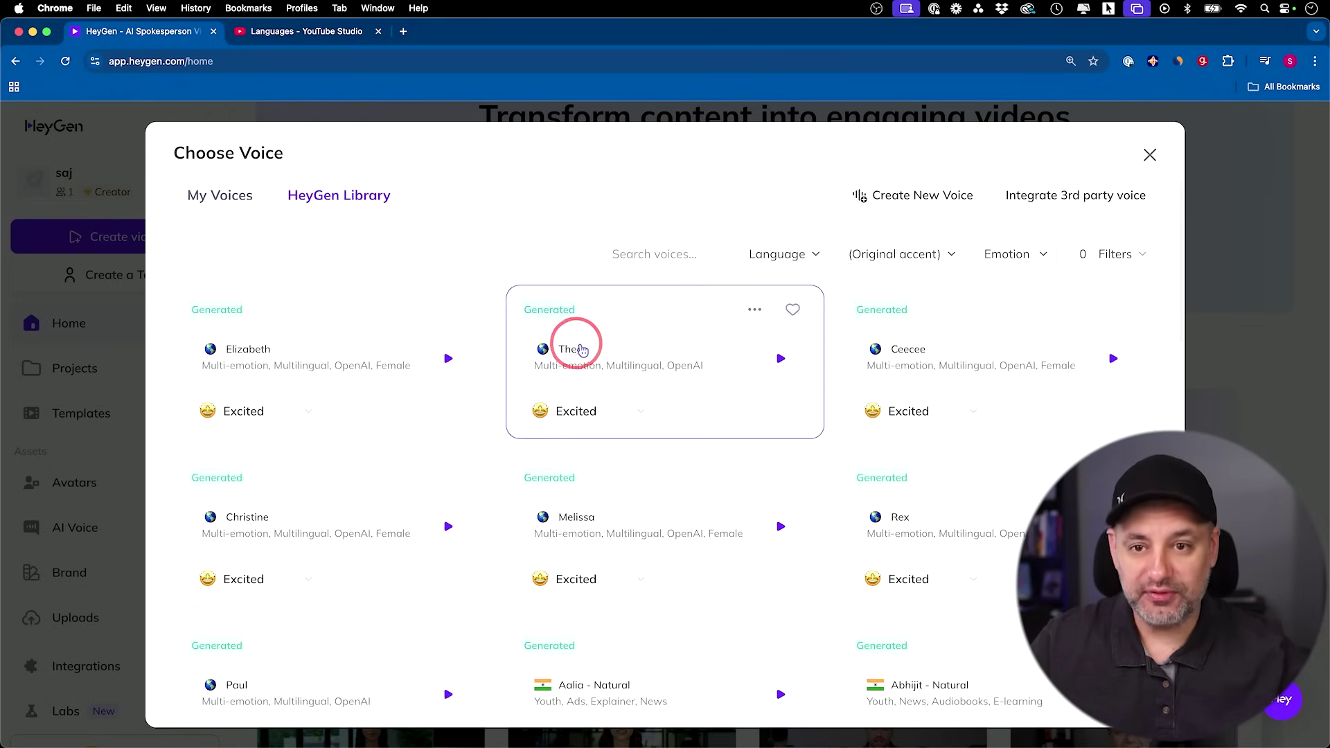
click(1149, 156)
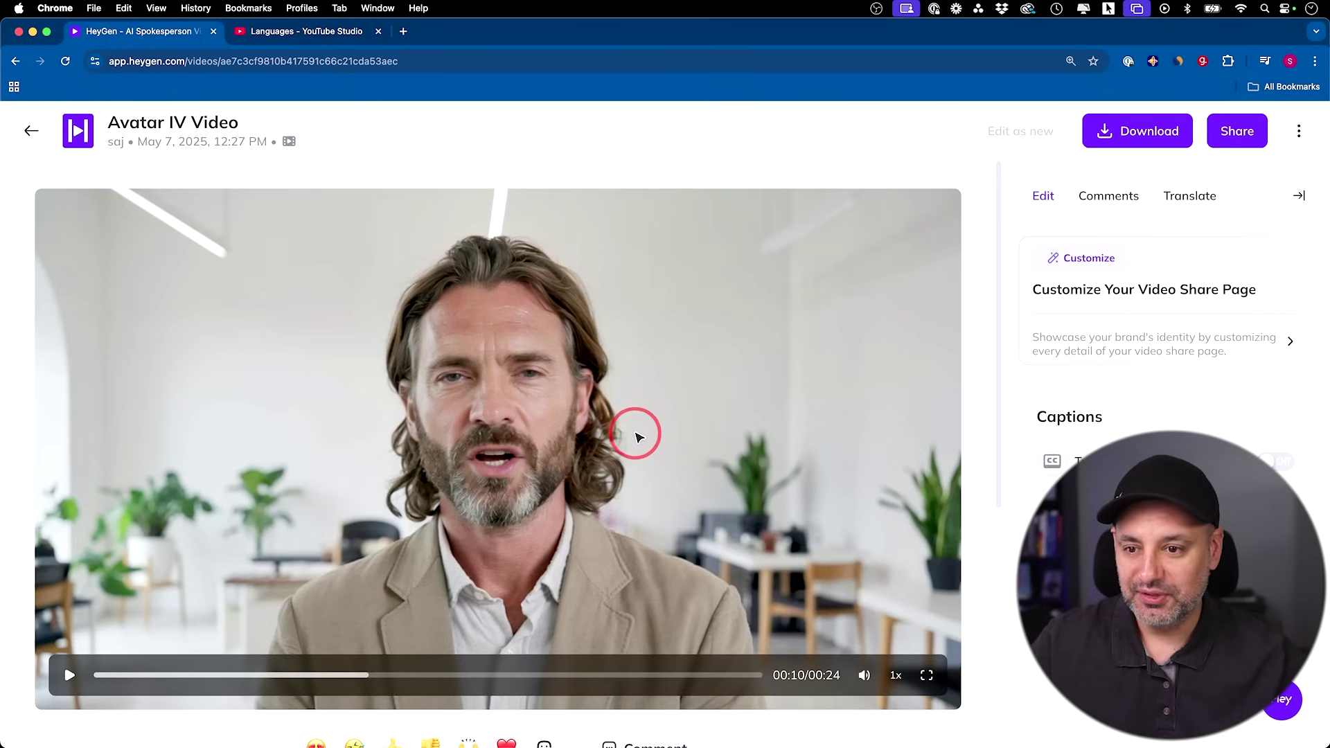
Return to the home page after reviewing the finished 24-second Avatar IV video.
key(super+bracketleft)
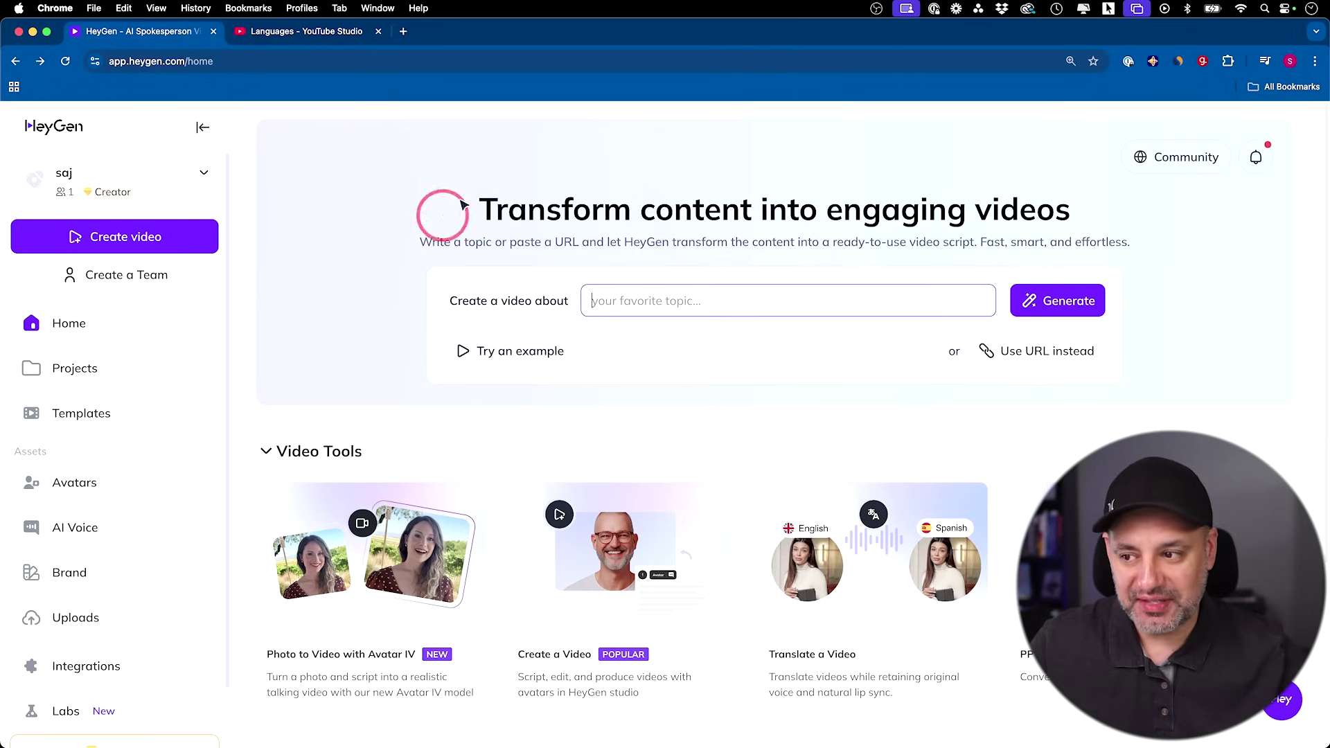
Generate a Scene 1 and Scene 2 script from the app.heygen.com URL and build a video from it.
click(1047, 357)
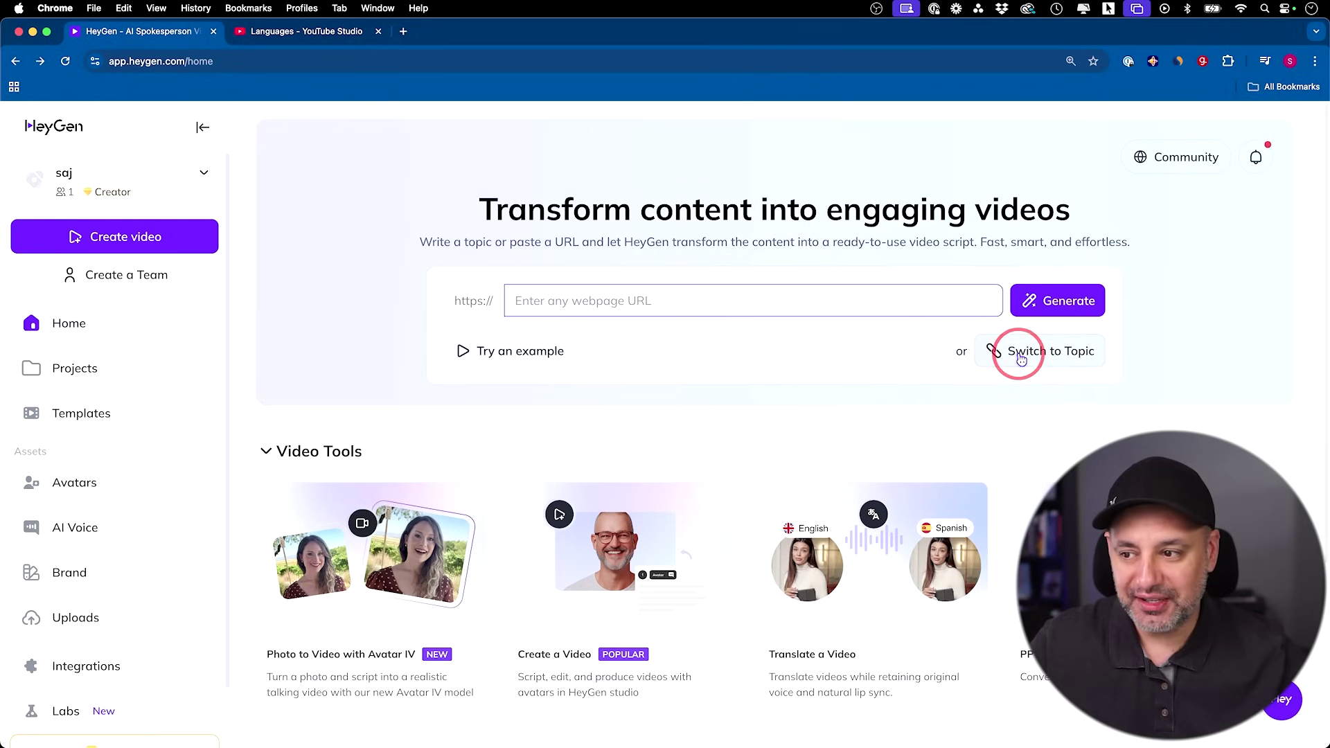
click(505, 350)
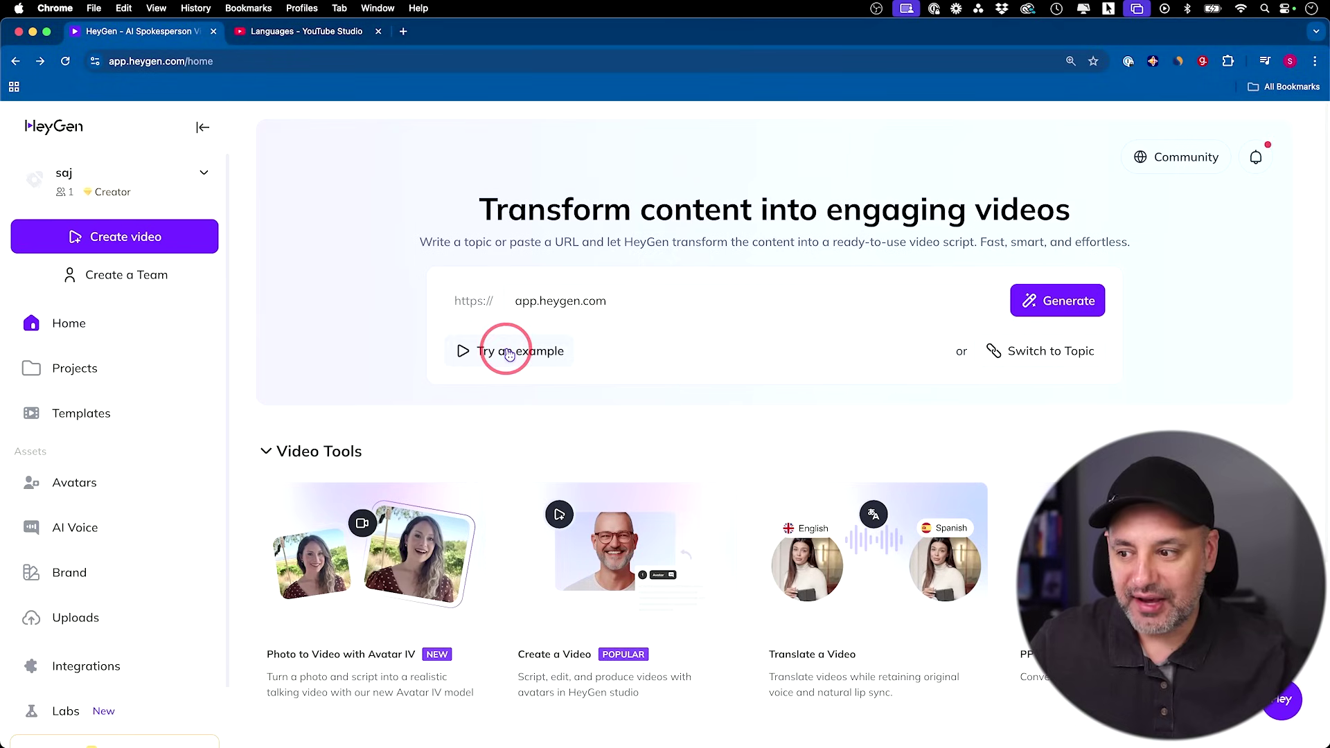
click(1051, 308)
scroll(581, 327, up, 1)
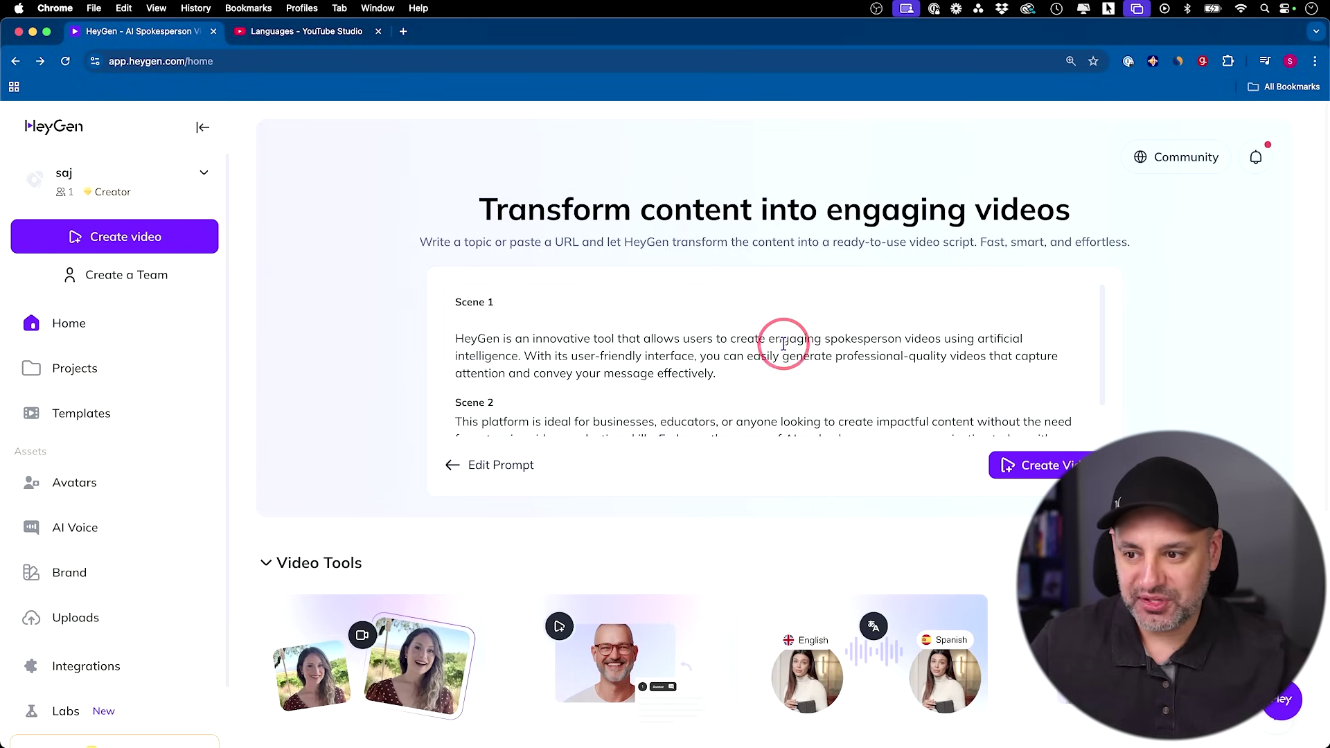
scroll(819, 344, down, 1)
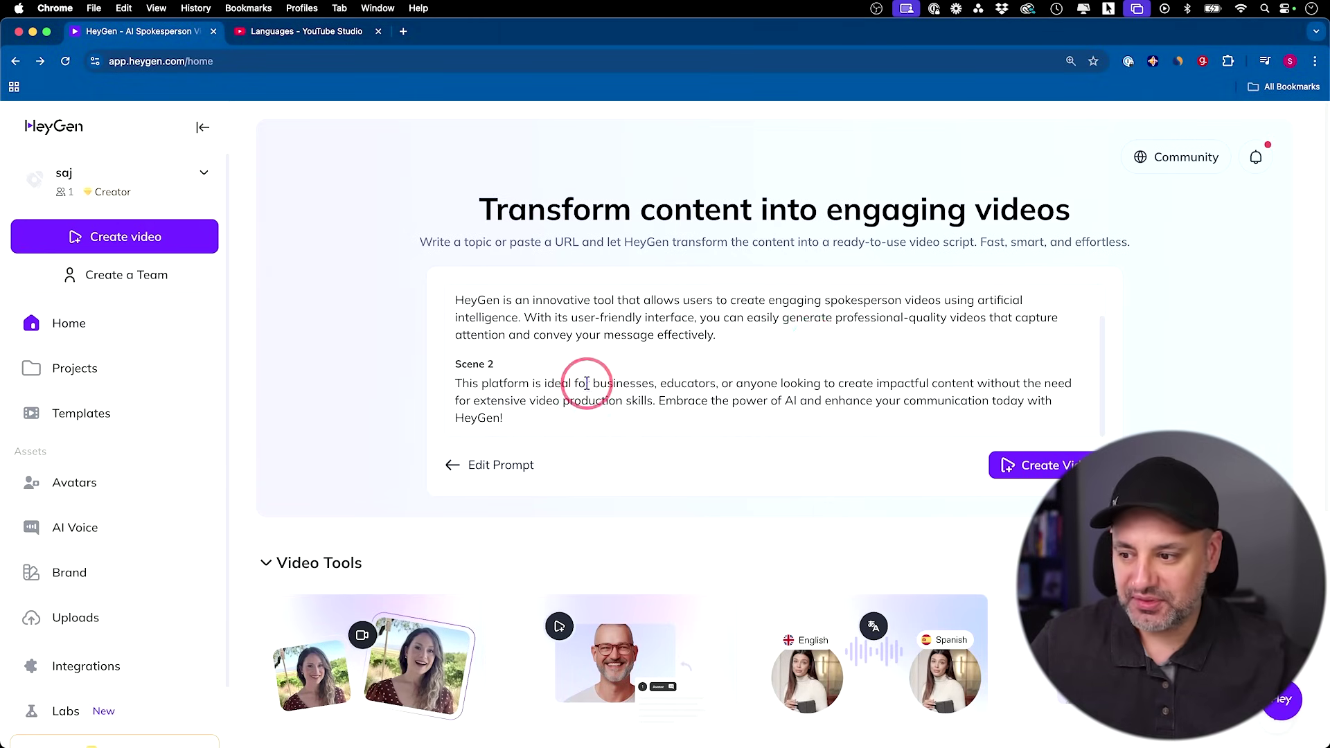
scroll(555, 409, down, 1)
scroll(500, 435, up, 1)
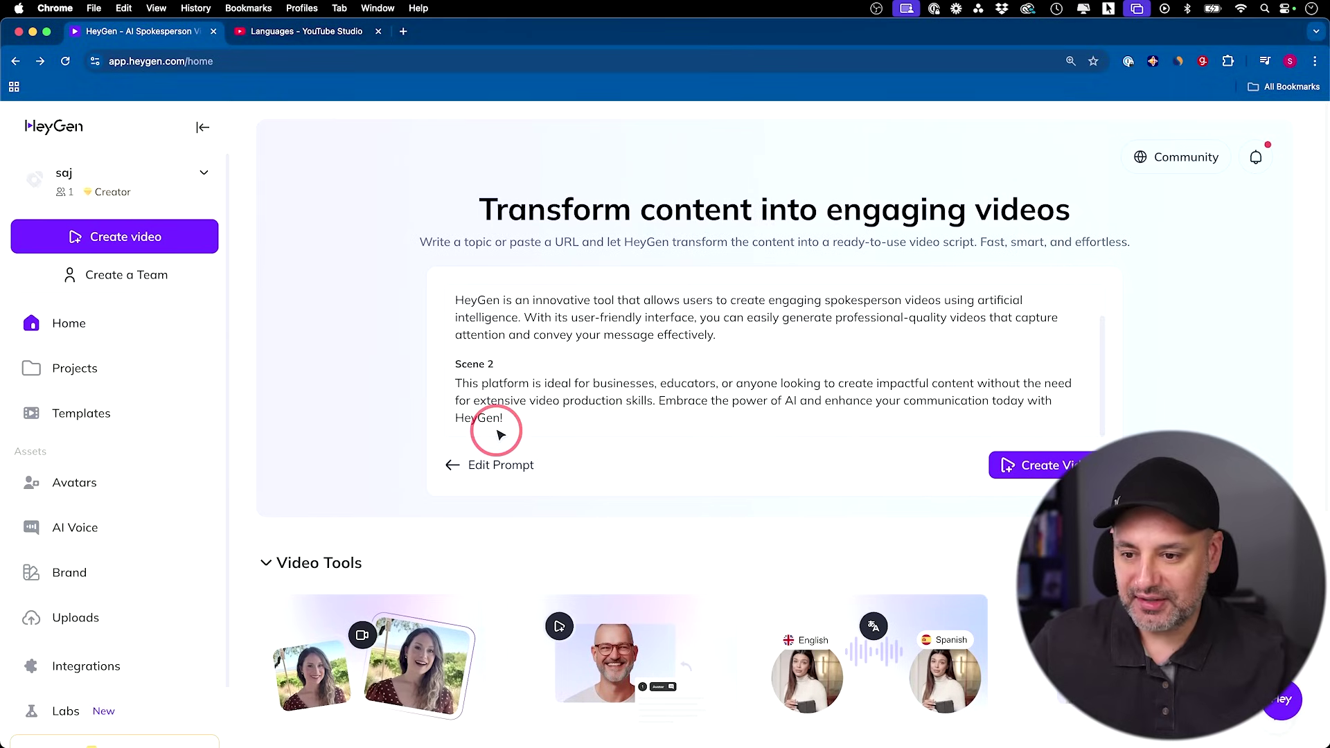
click(1049, 475)
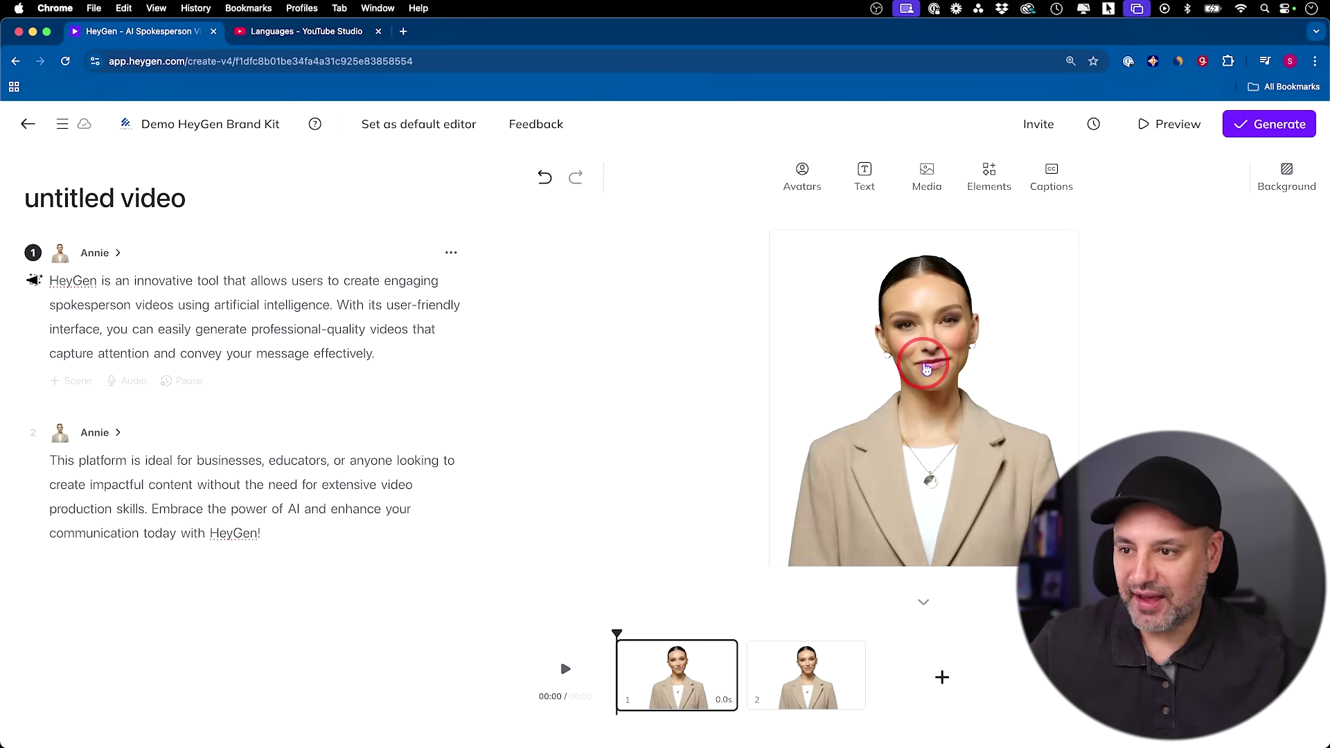
Browse the Professional avatars in the Avatars panel.
click(800, 181)
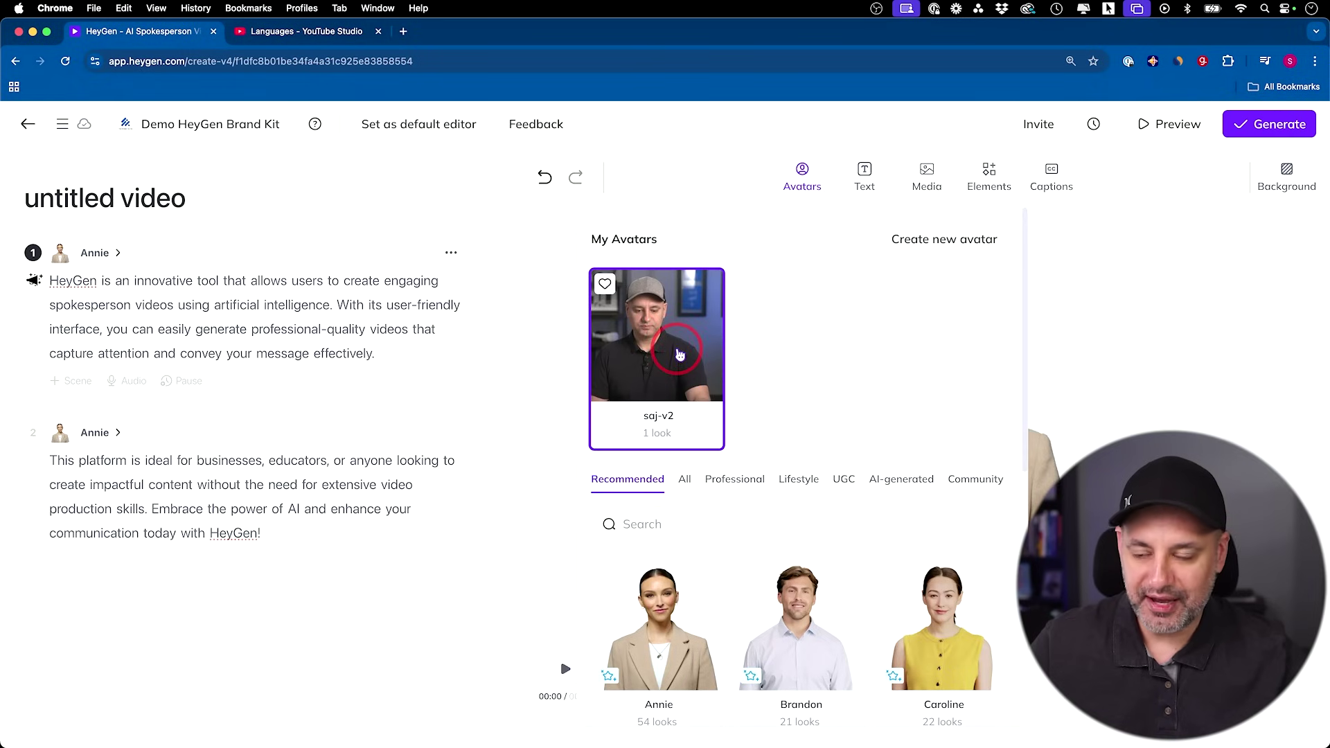
scroll(810, 371, down, 5)
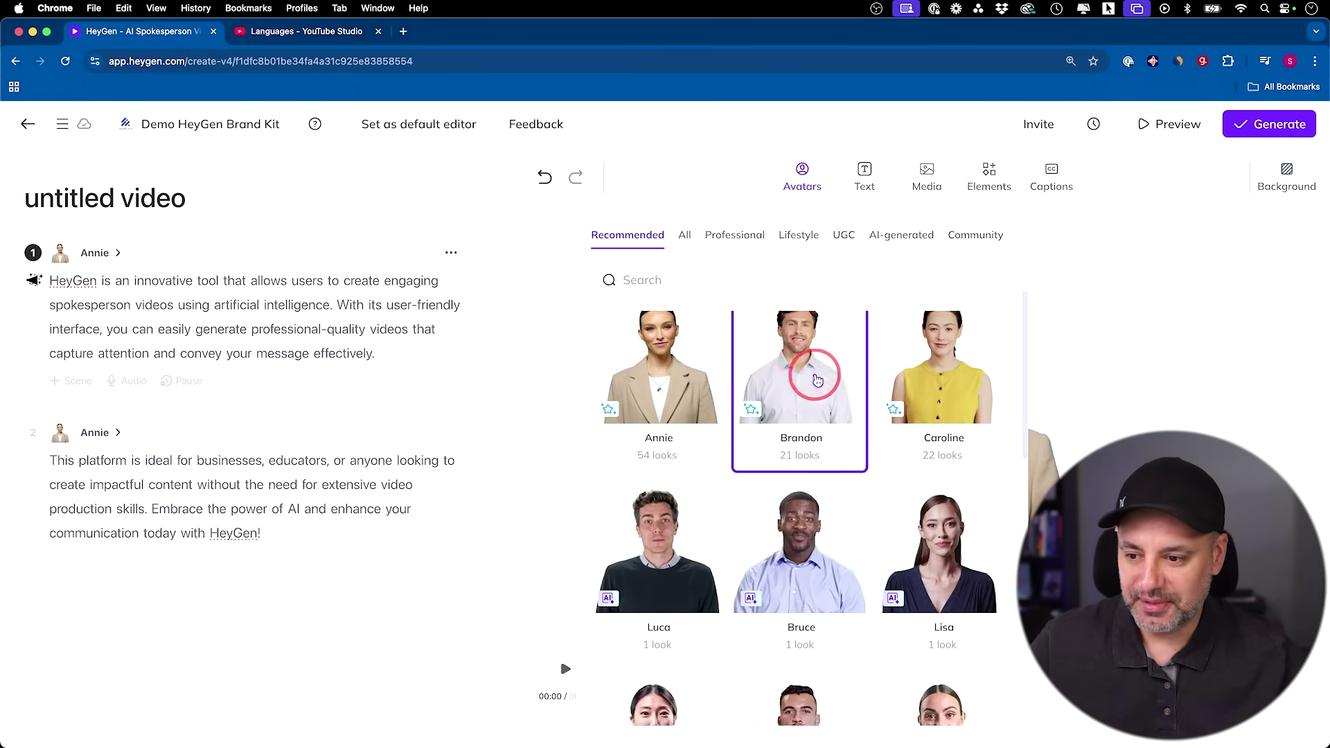
scroll(857, 488, down, 8)
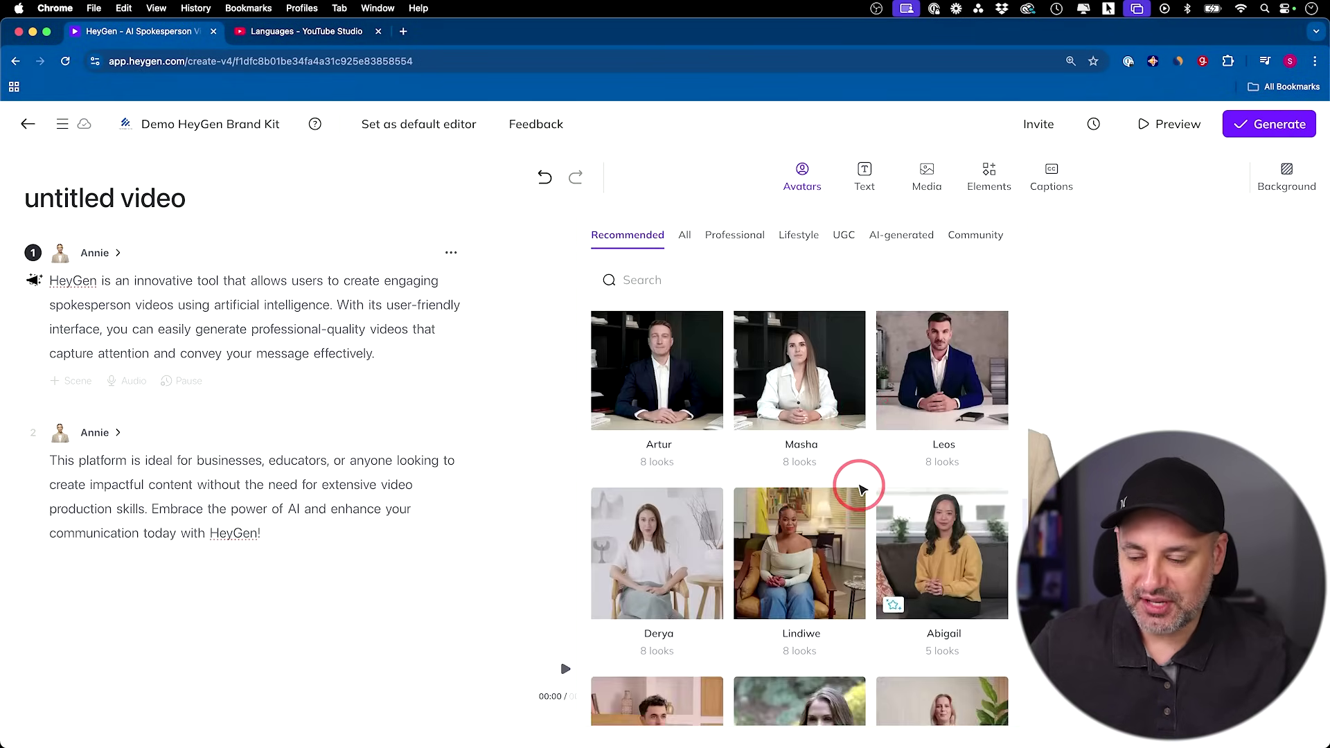
scroll(863, 488, up, 12)
scroll(728, 482, down, 1)
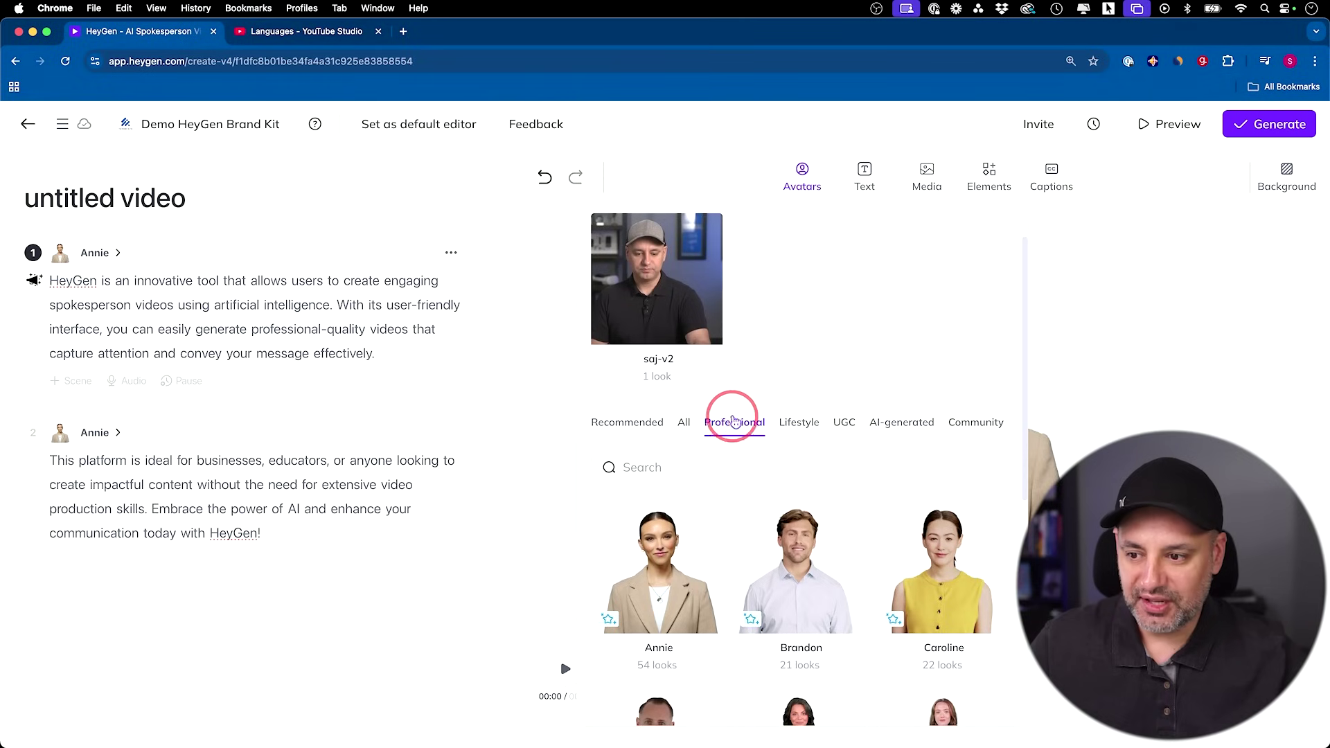
click(733, 423)
scroll(798, 477, down, 10)
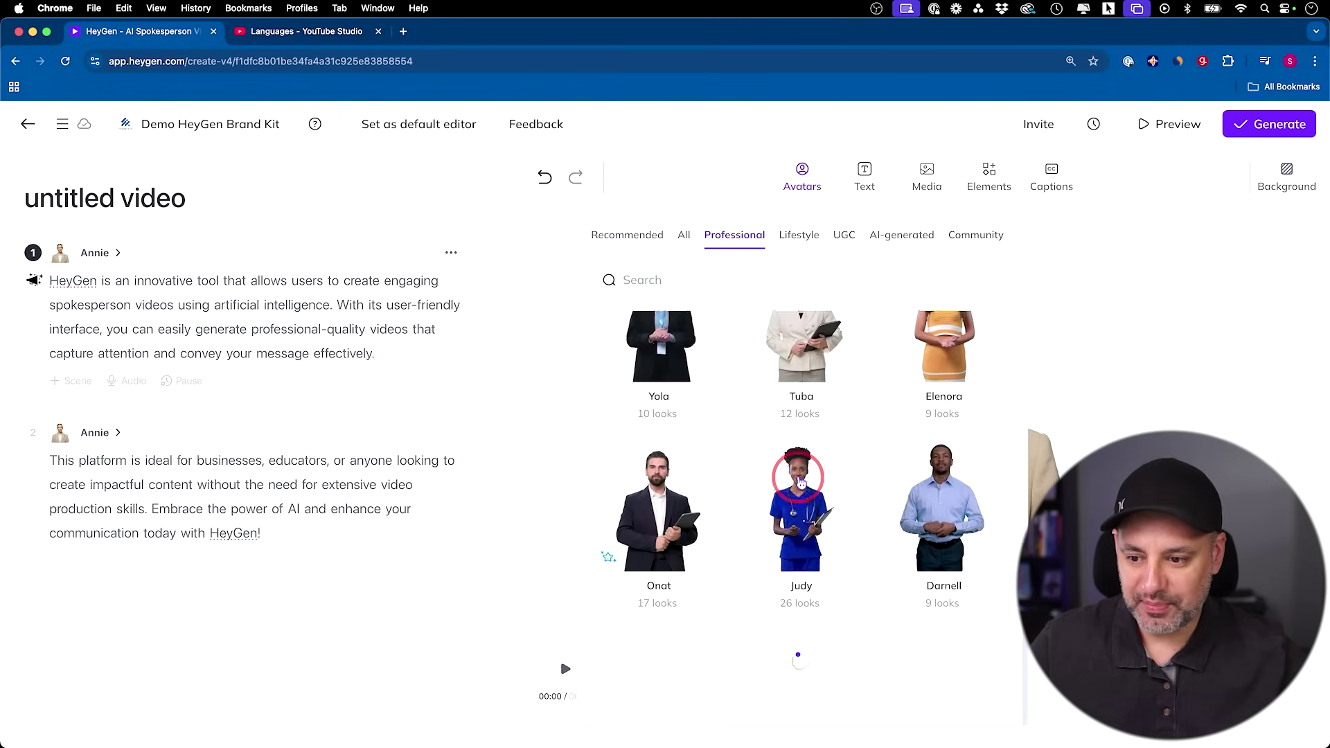
scroll(801, 483, down, 10)
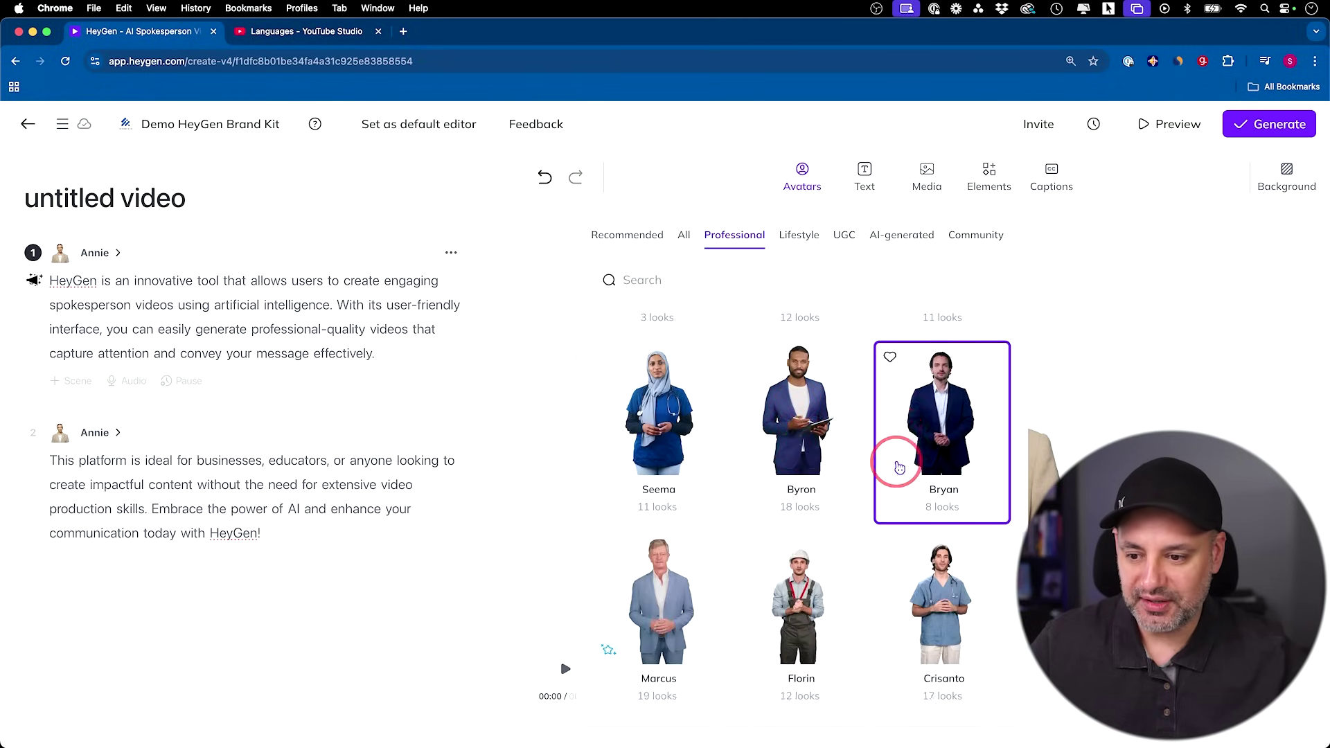
Keep the current presenter and submit the video for rendering at 1080p, 25 fps MP4.
click(1195, 405)
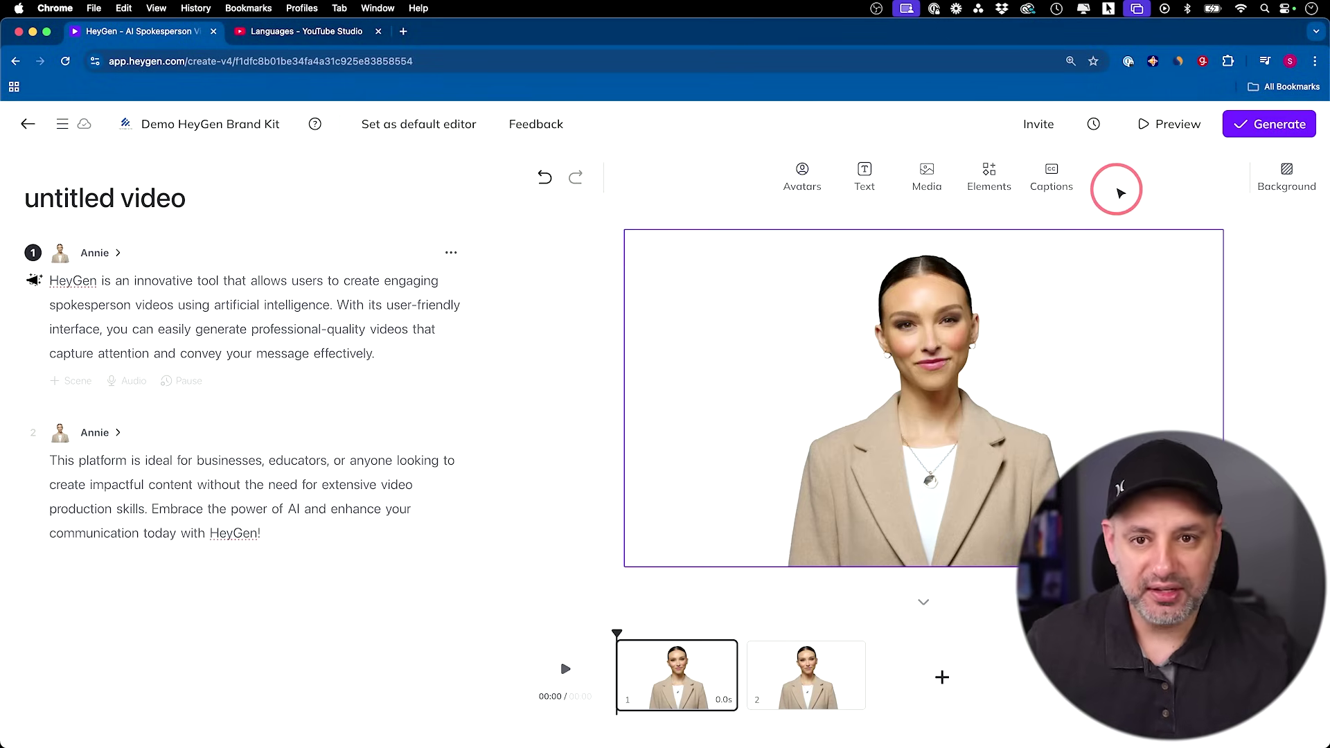
click(1275, 124)
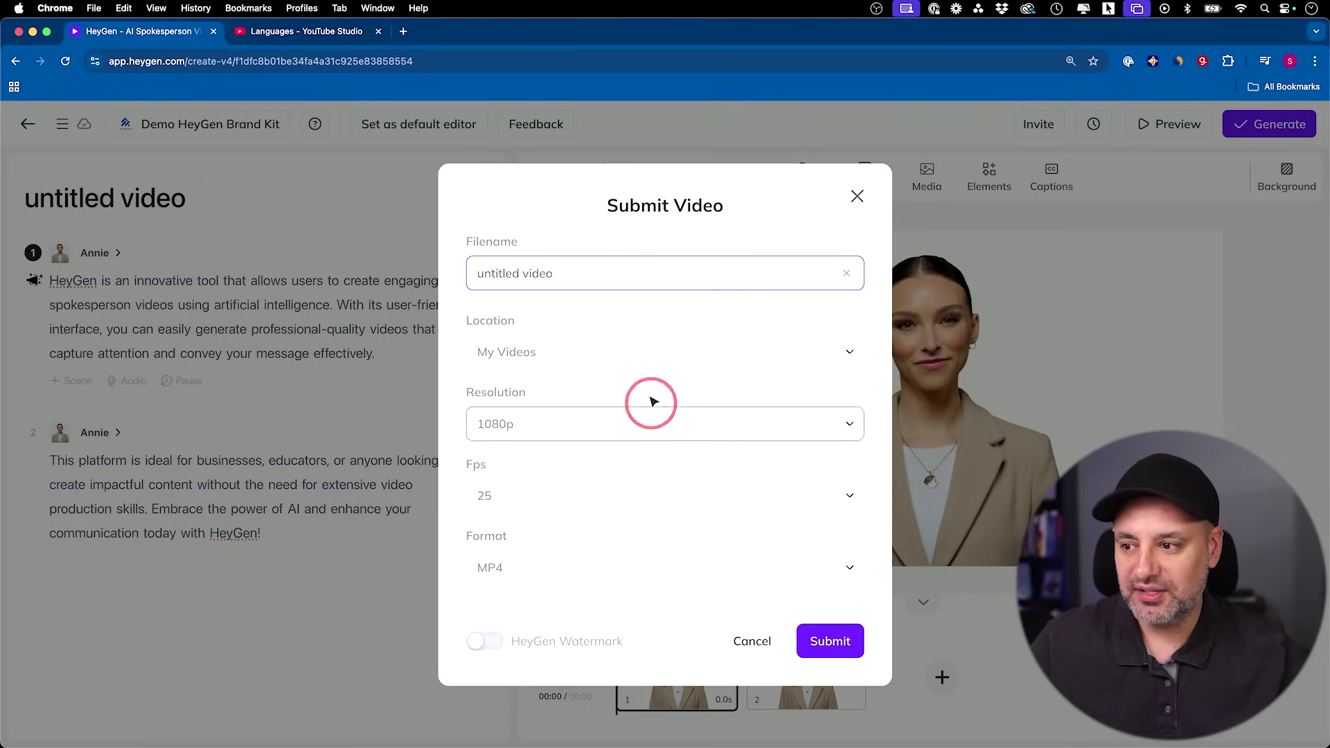
click(837, 644)
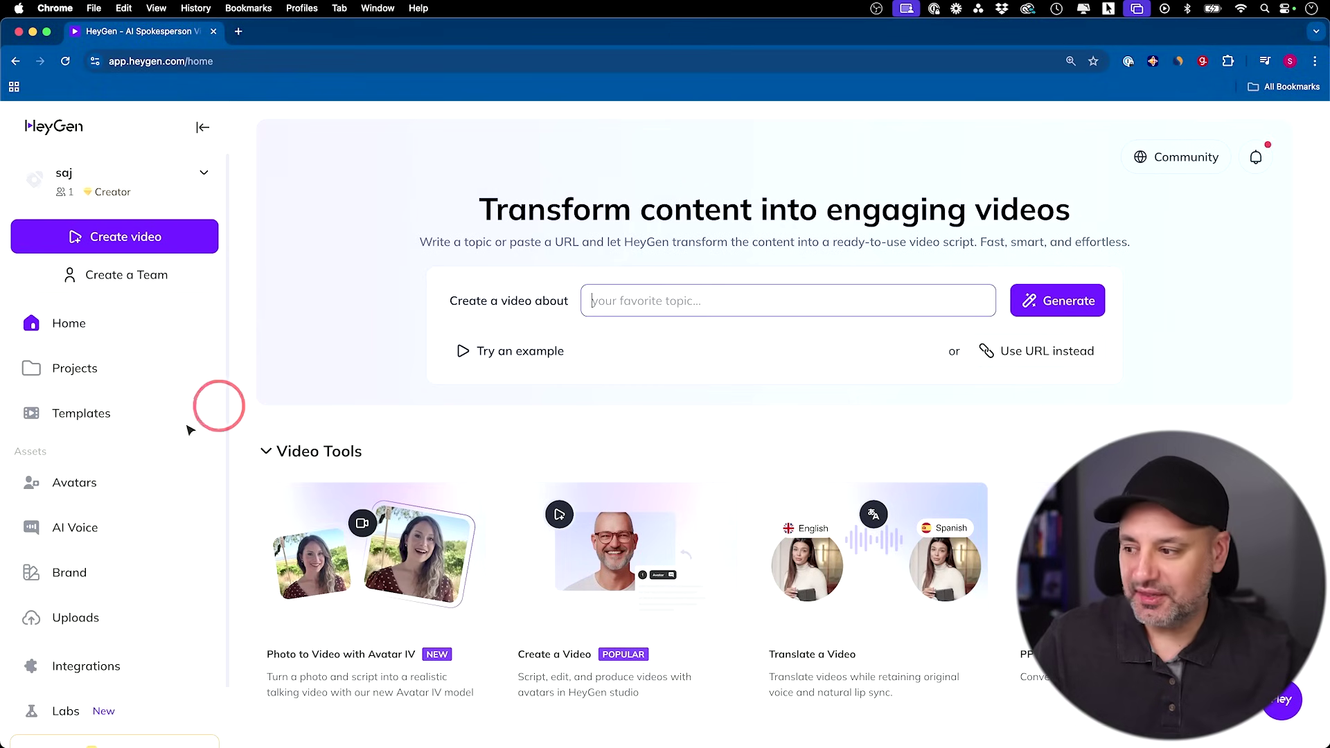
Open the News & Media template from the HeyGen Library as a new video.
click(78, 418)
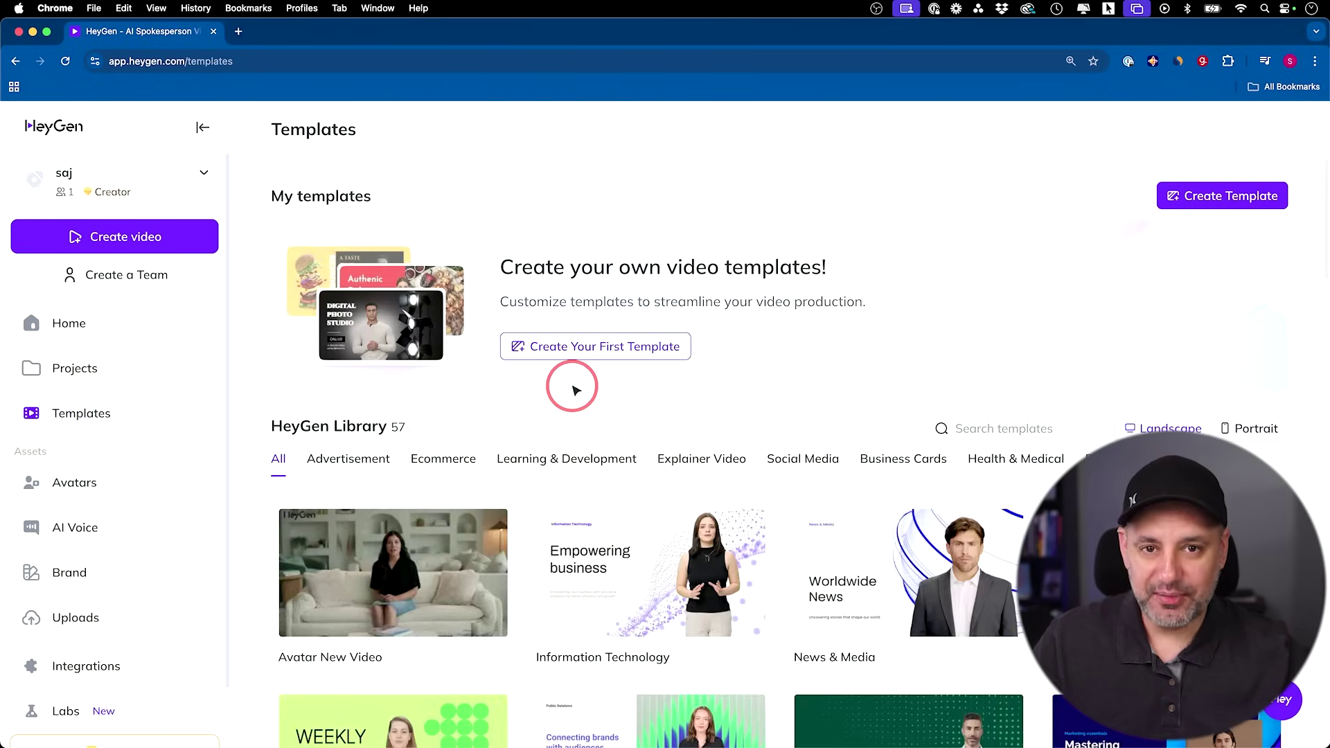
scroll(569, 385, down, 3)
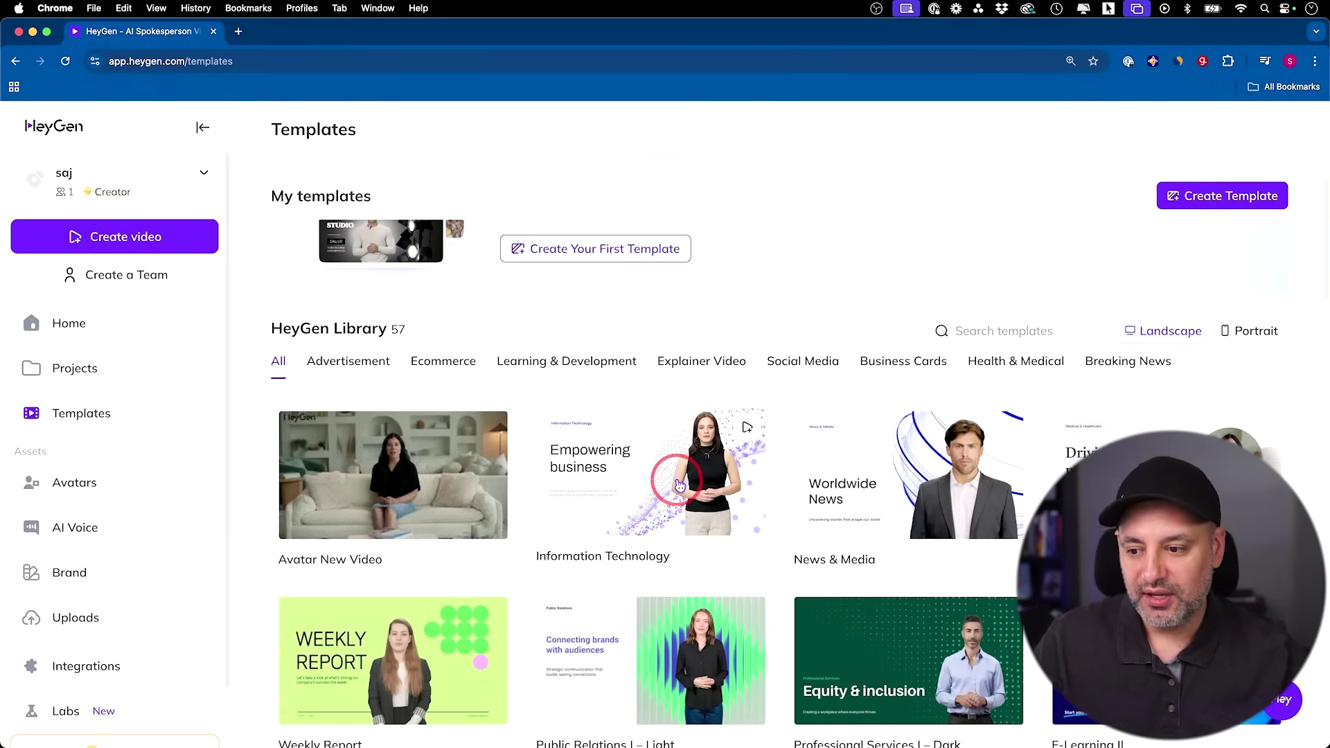
scroll(680, 486, down, 2)
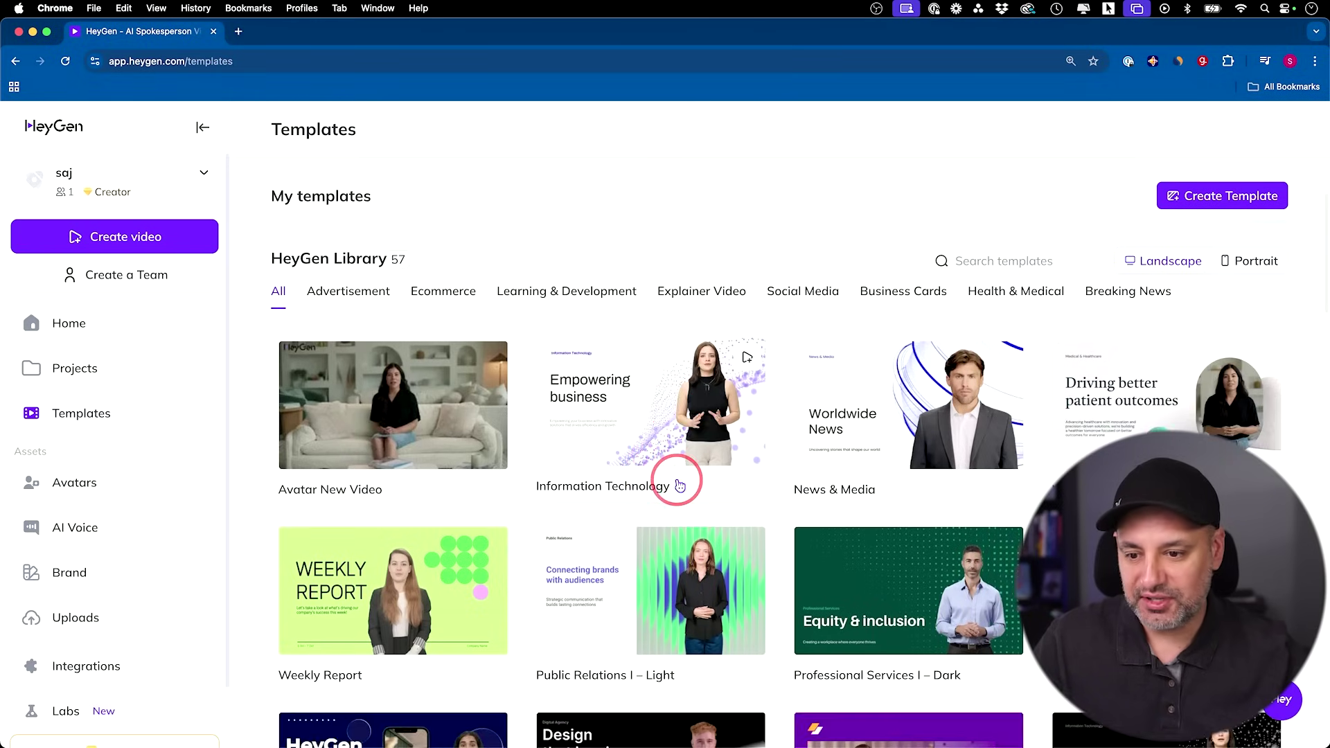
click(835, 424)
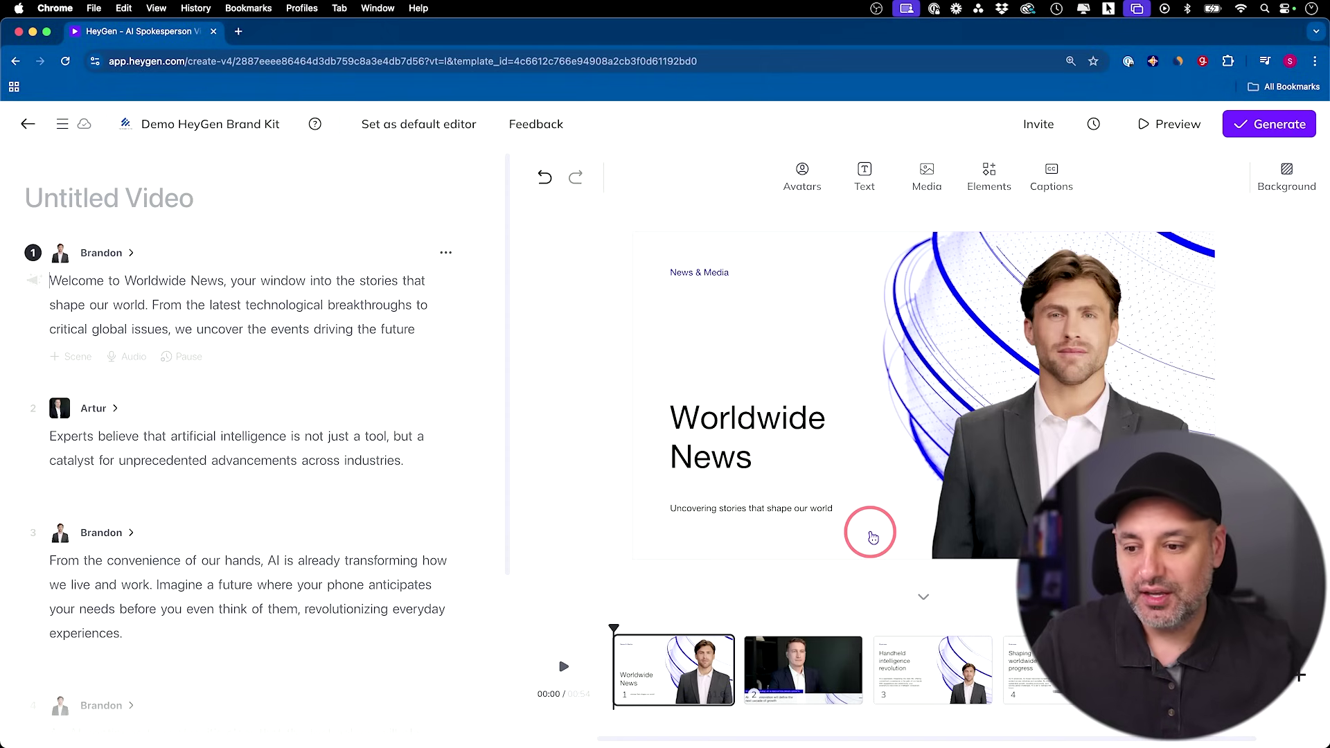
click(1043, 466)
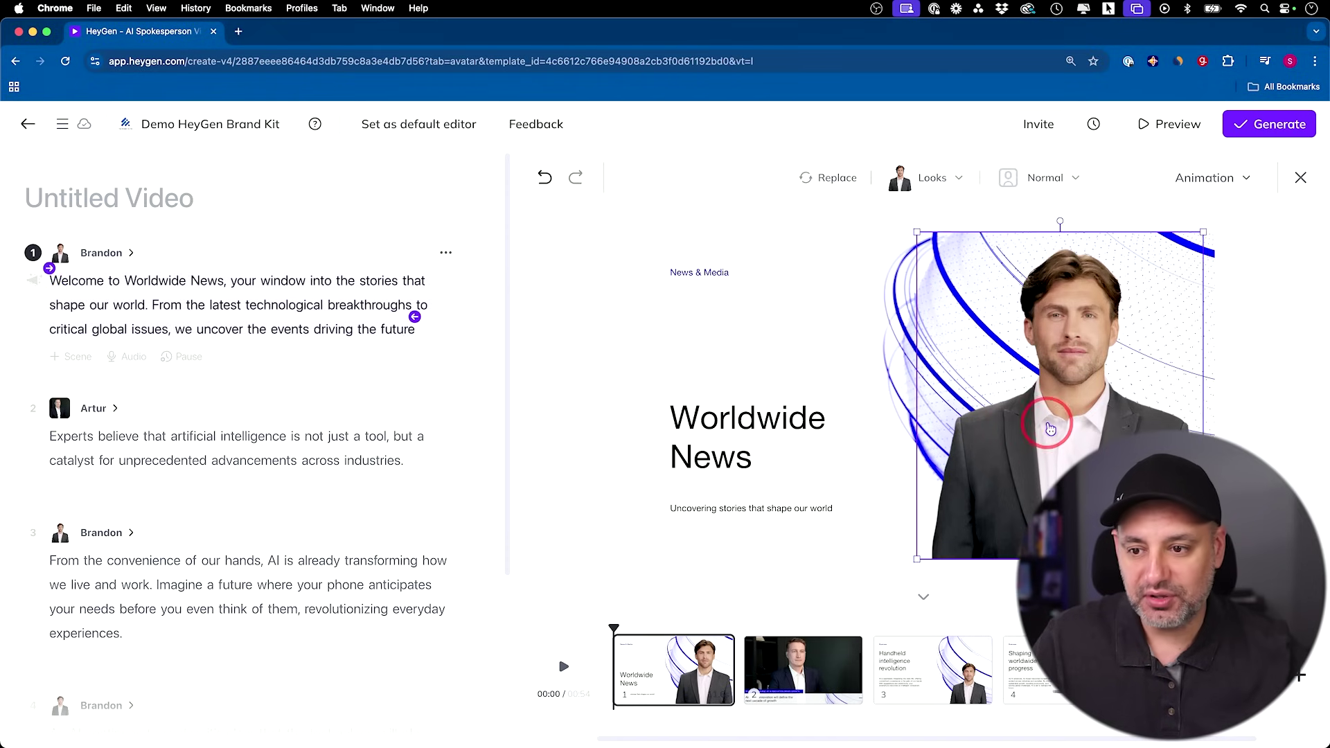
Shrink the first-slide presenter and switch it to the Brandon in Blue Sweater look.
drag(917, 232, 893, 288)
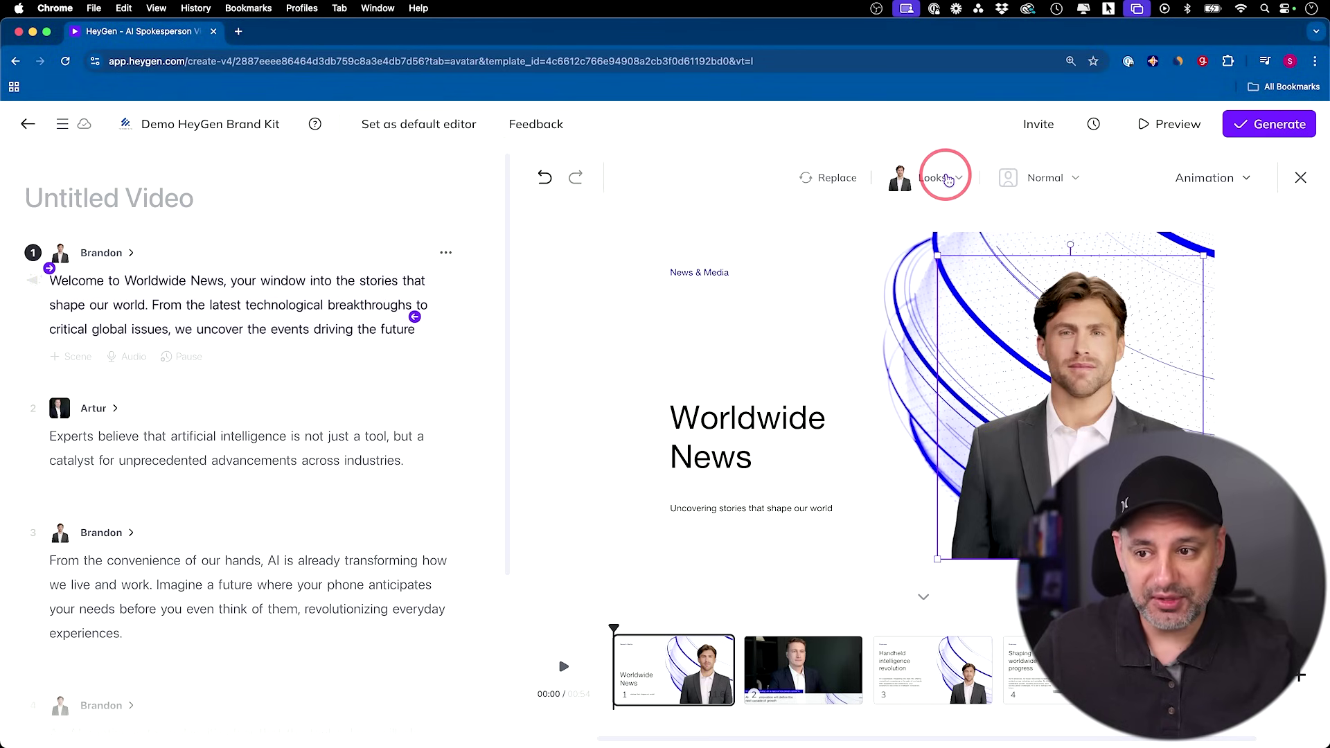
click(949, 180)
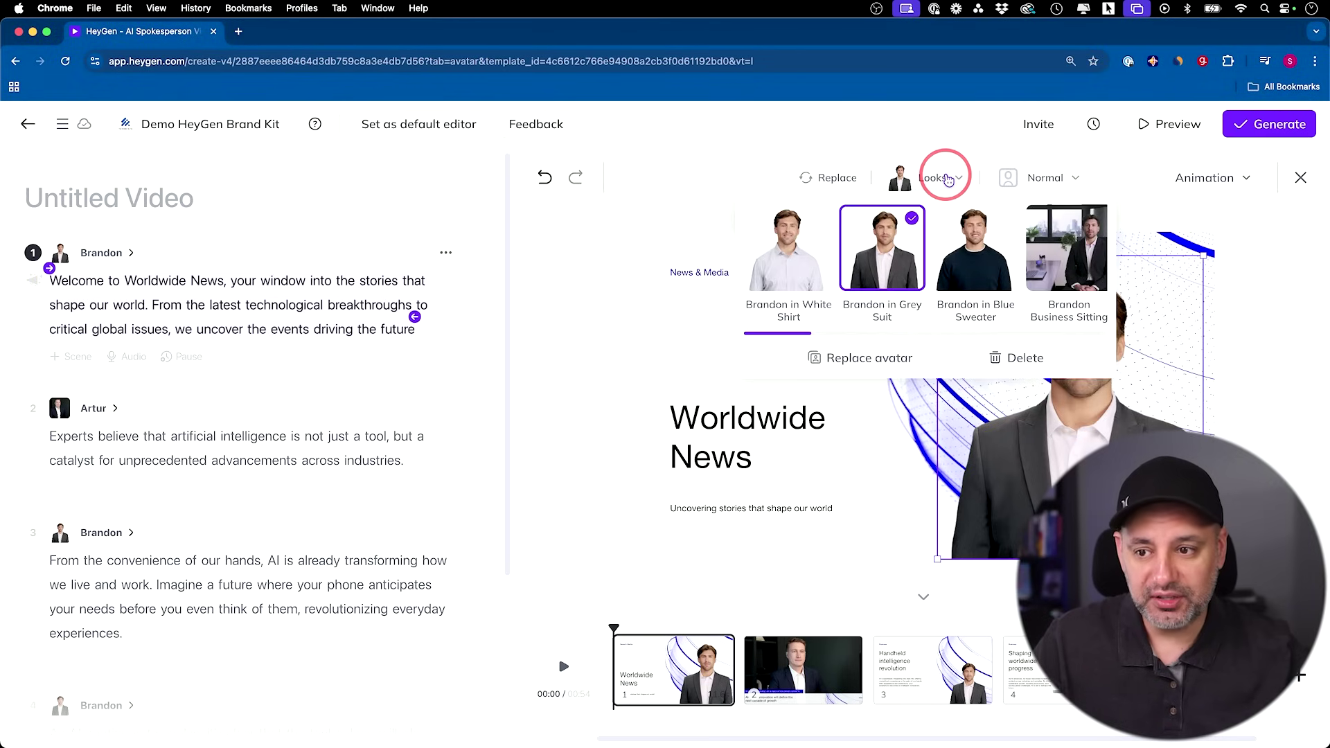
click(956, 250)
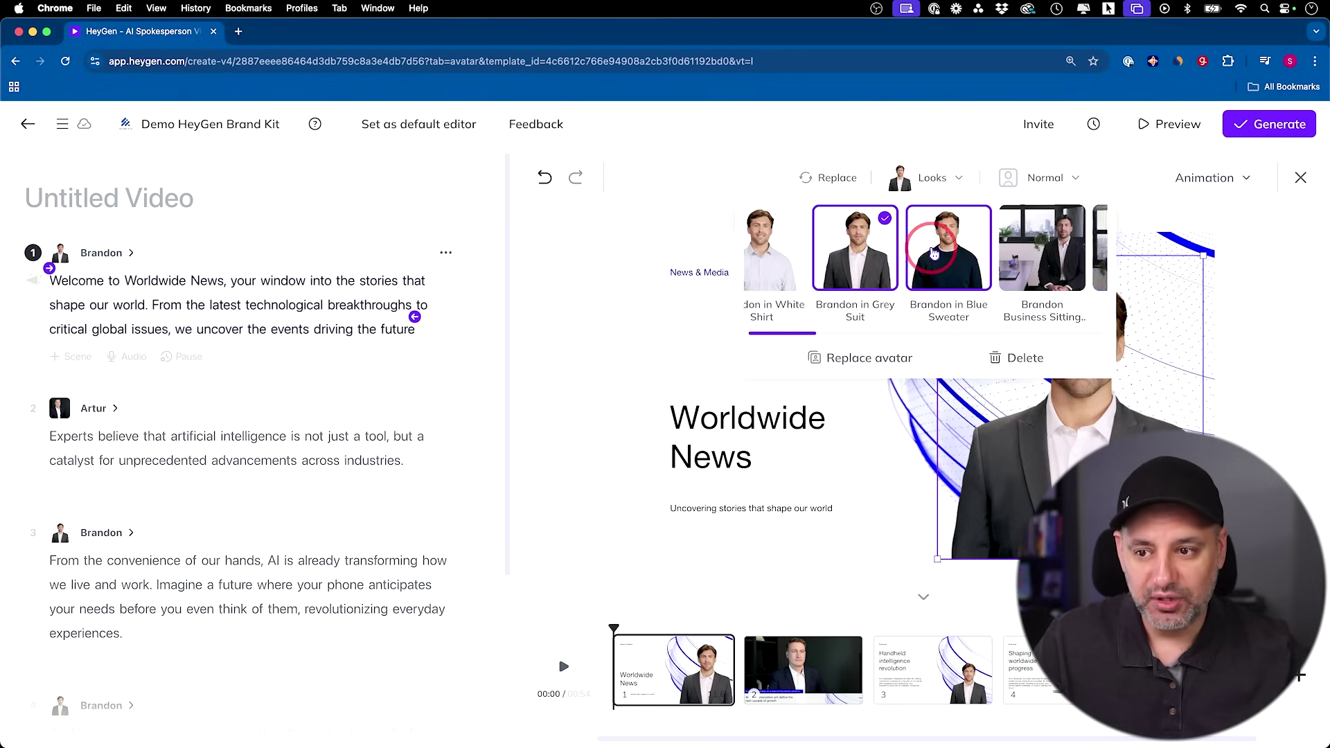
click(921, 175)
Crop the presenter into a circle and move it to the slide's lower right.
click(1045, 177)
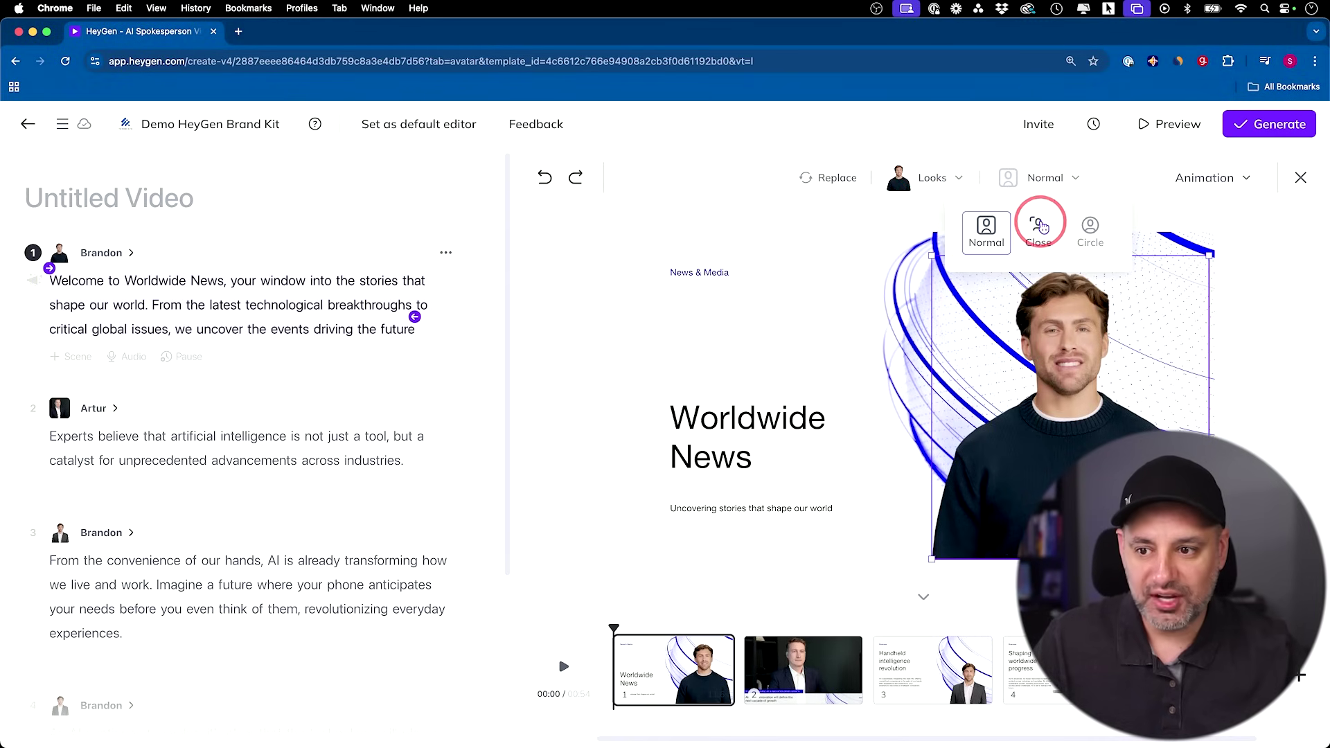
click(1041, 230)
click(1088, 235)
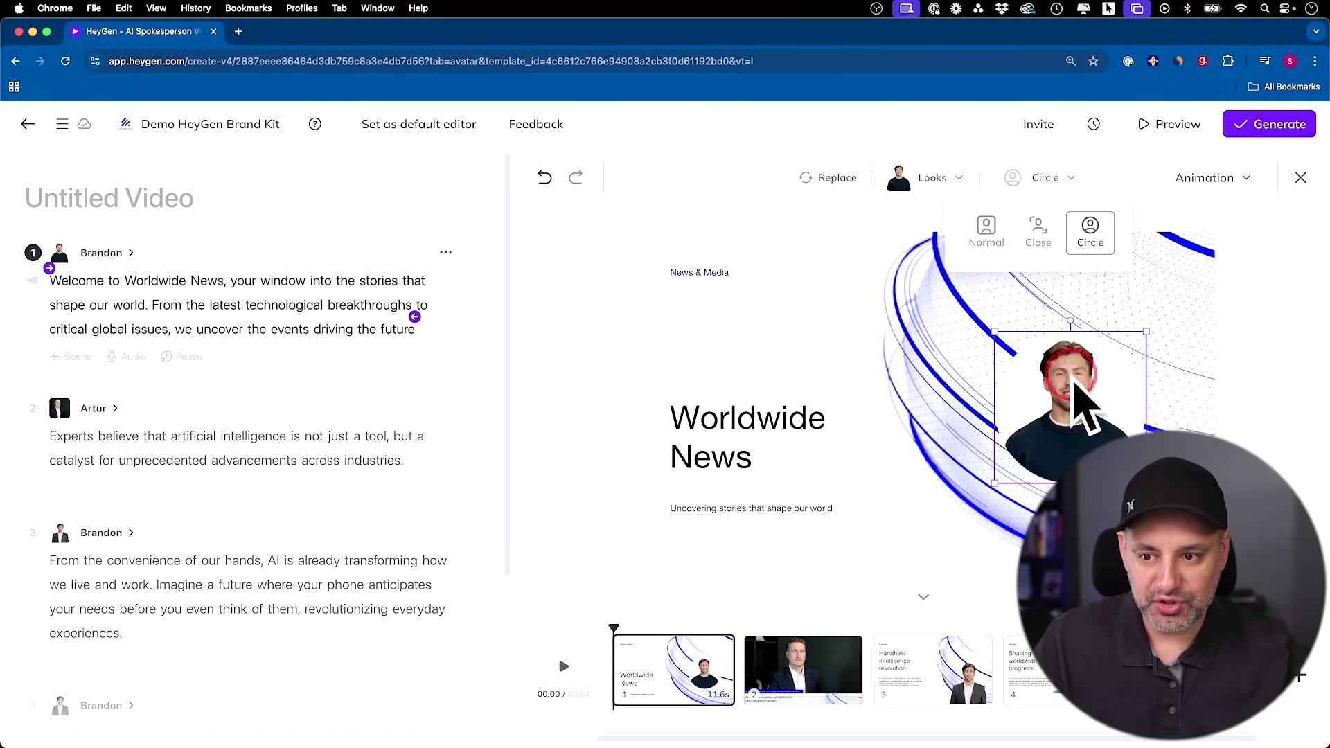
click(1091, 399)
drag(1090, 400, 1151, 460)
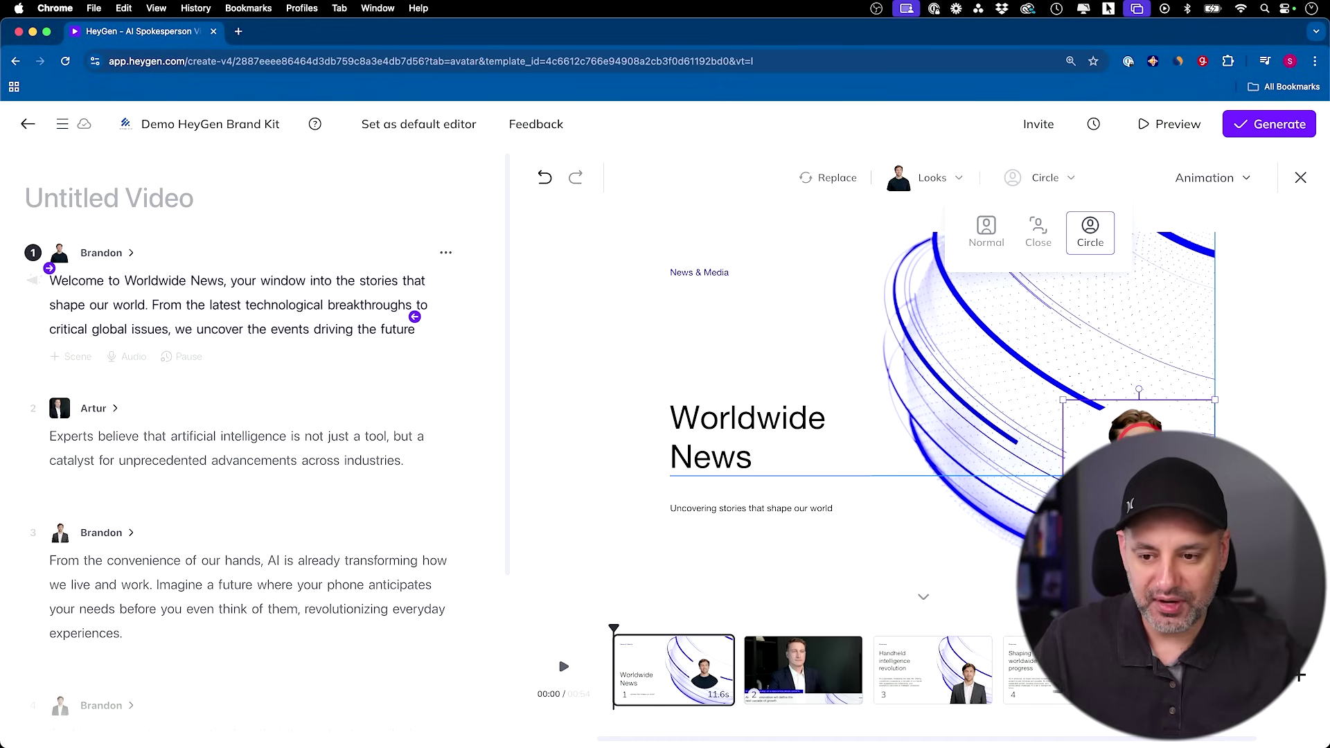
click(772, 669)
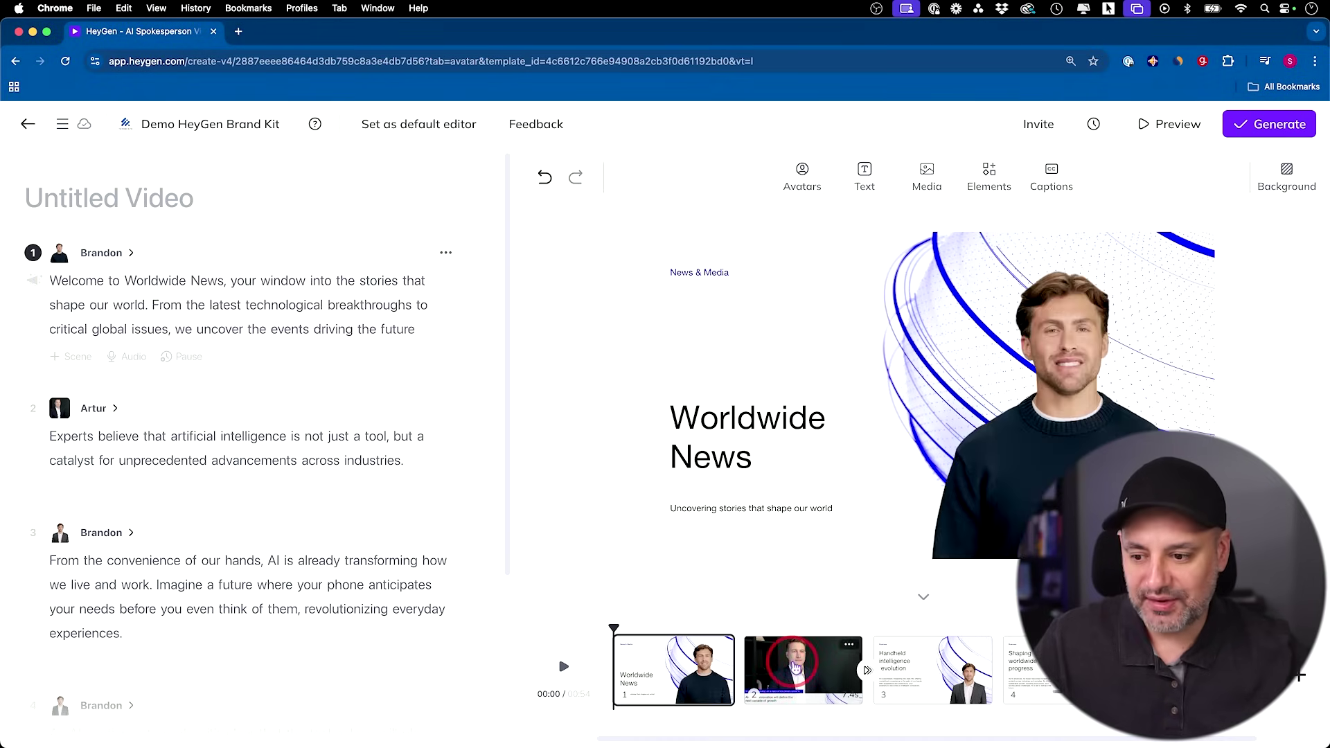
On scene 3, Handheld intelligence revolution, browse Media's Images, My Library and Videos.
click(947, 660)
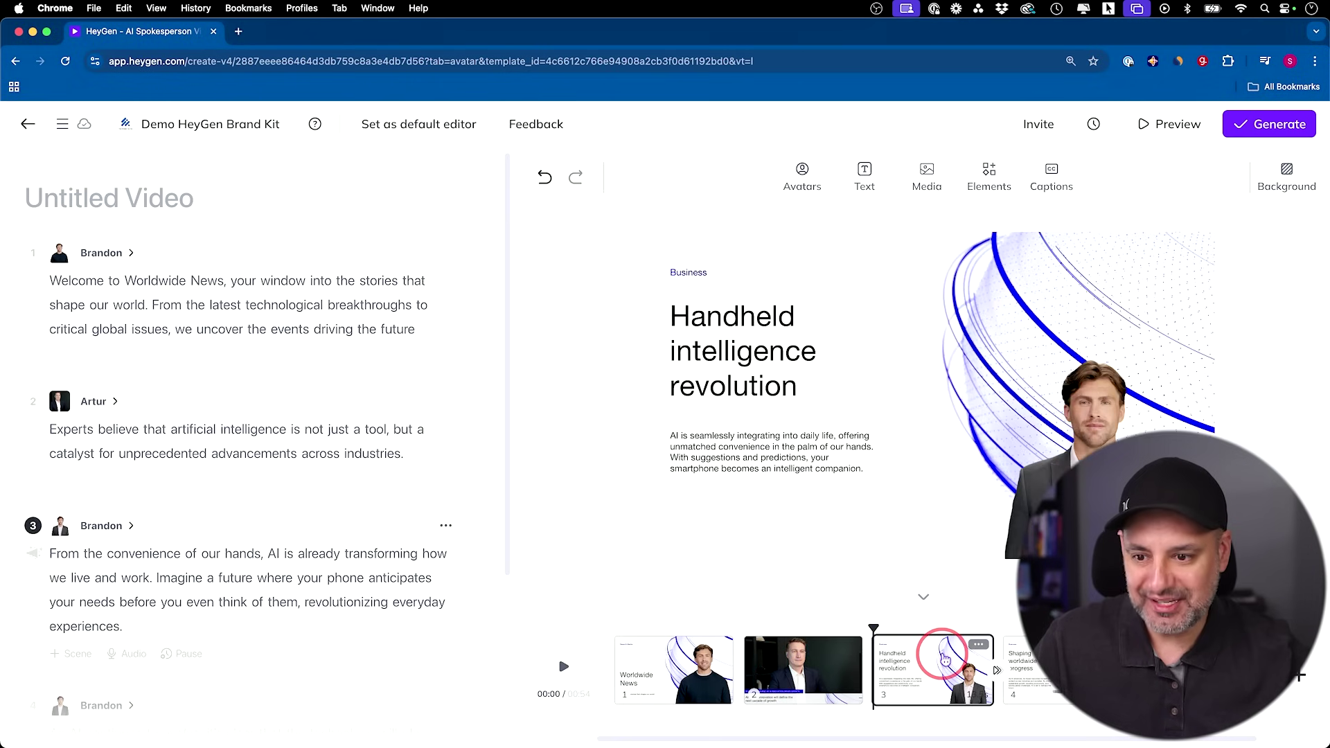
click(807, 666)
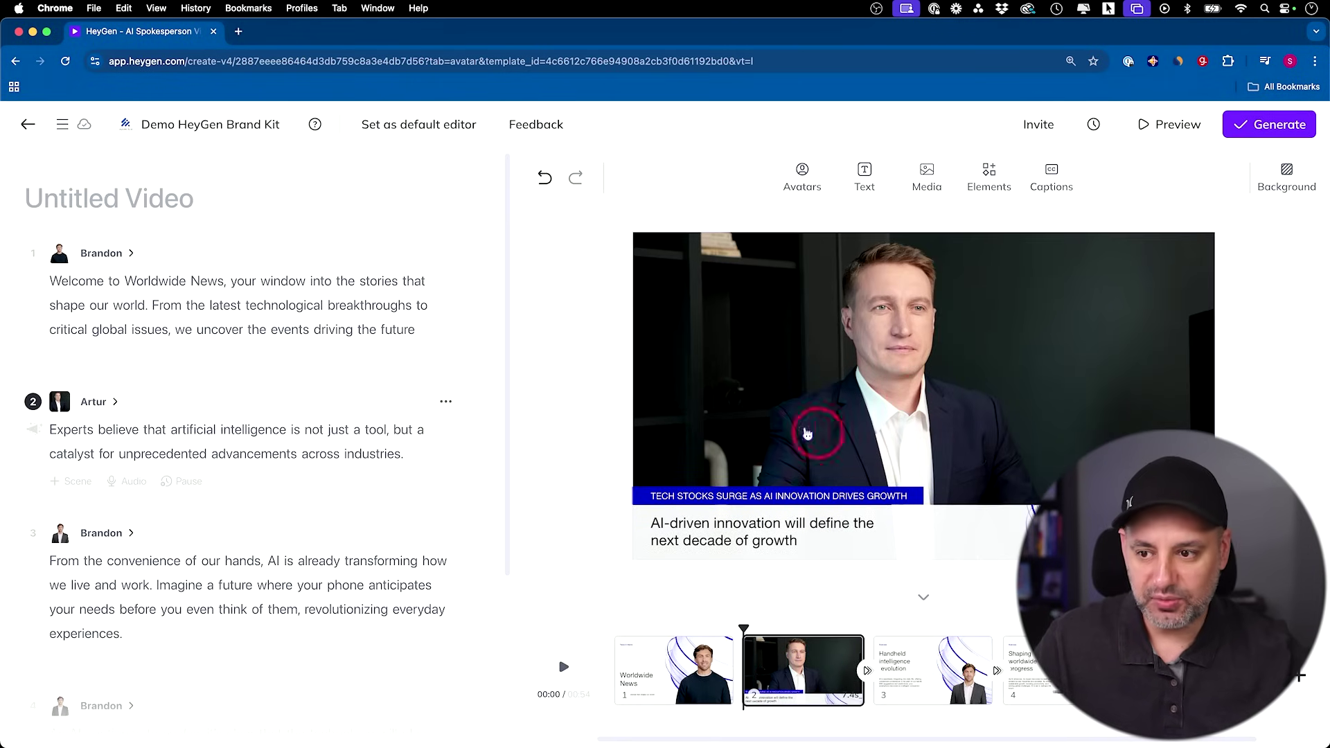
click(926, 664)
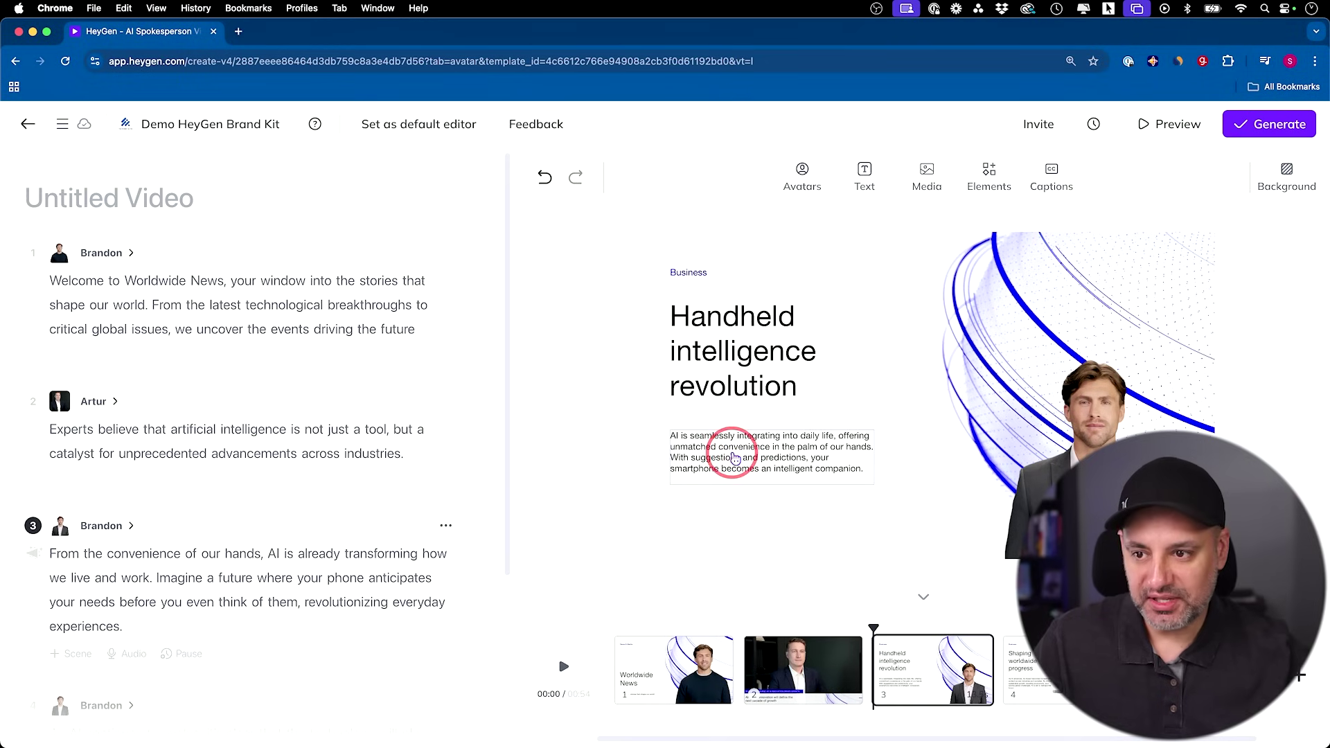
click(927, 177)
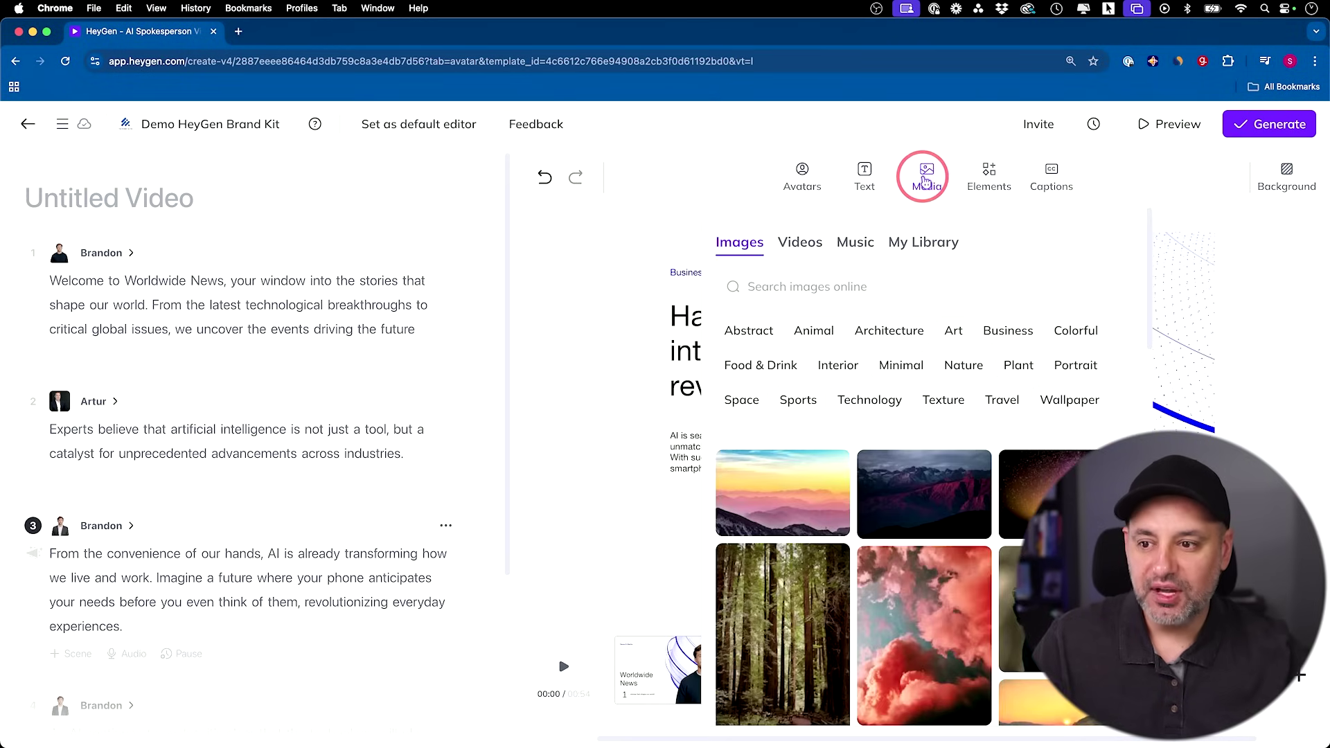
click(926, 248)
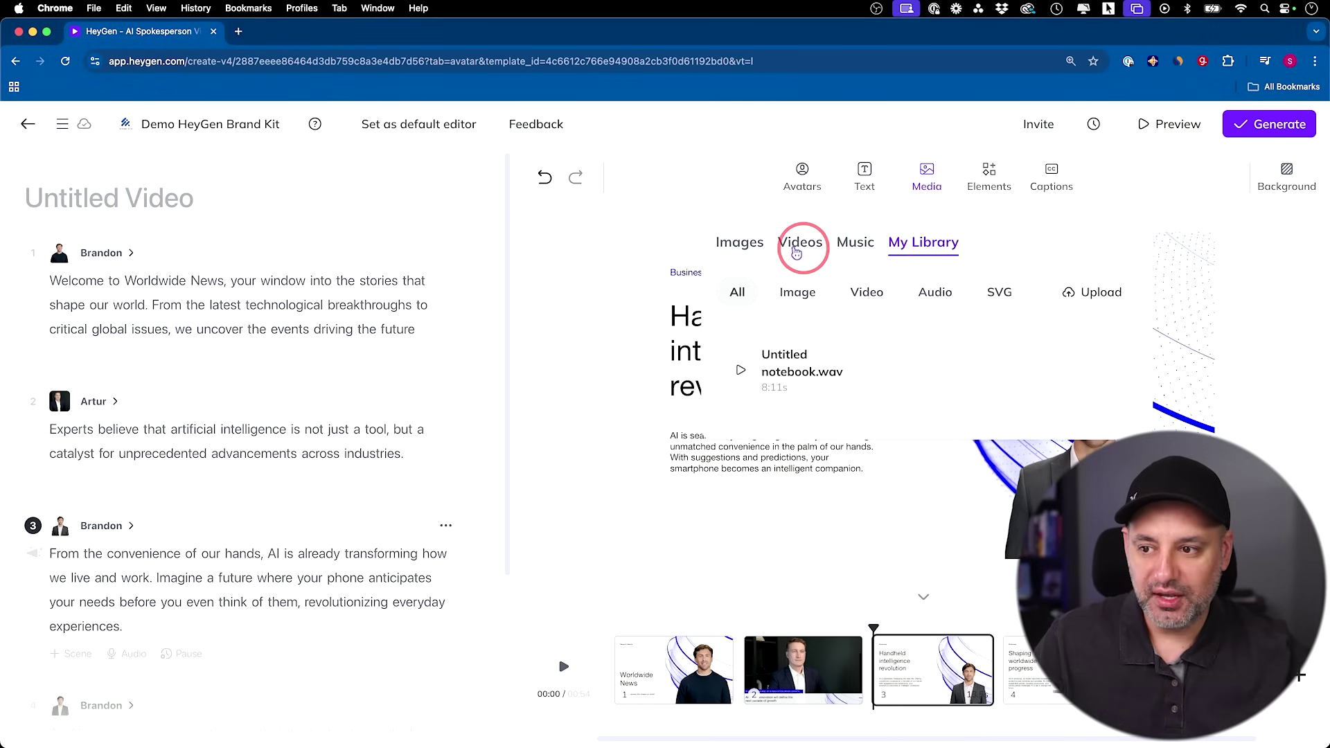
click(798, 246)
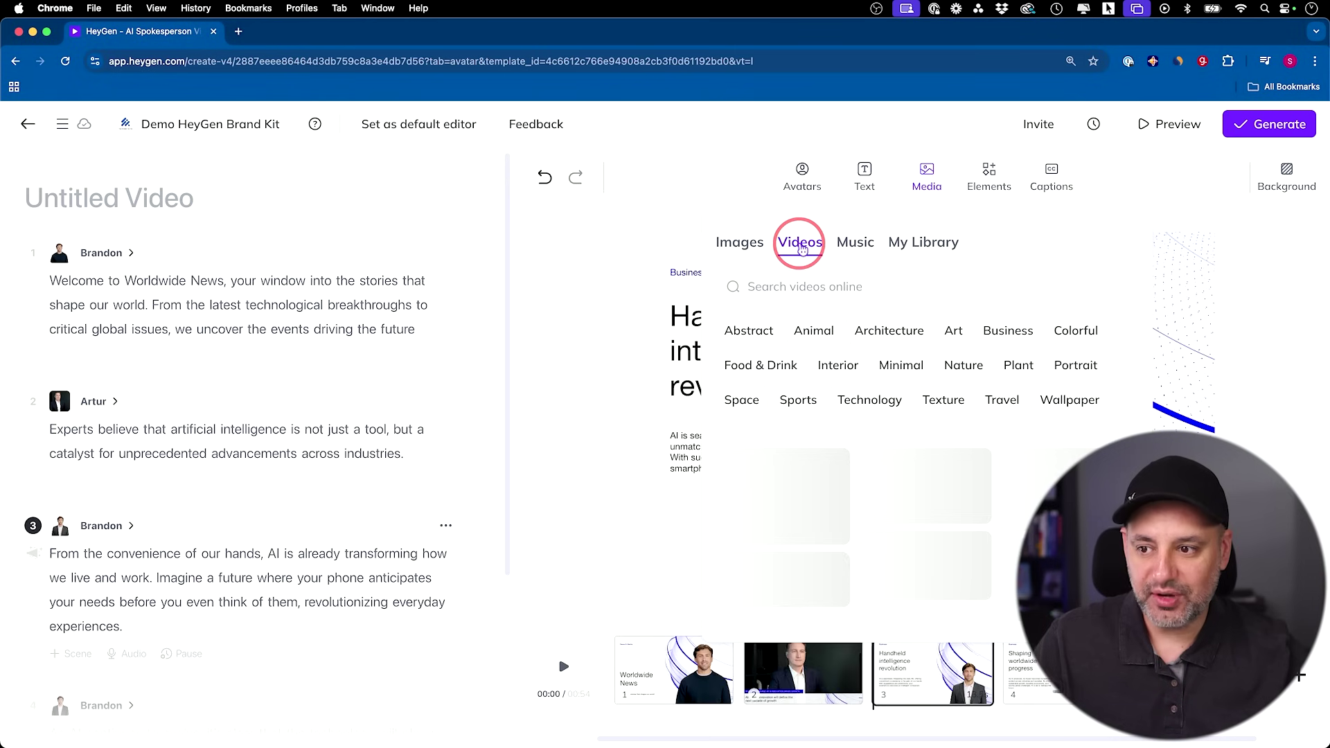
scroll(949, 433, down, 3)
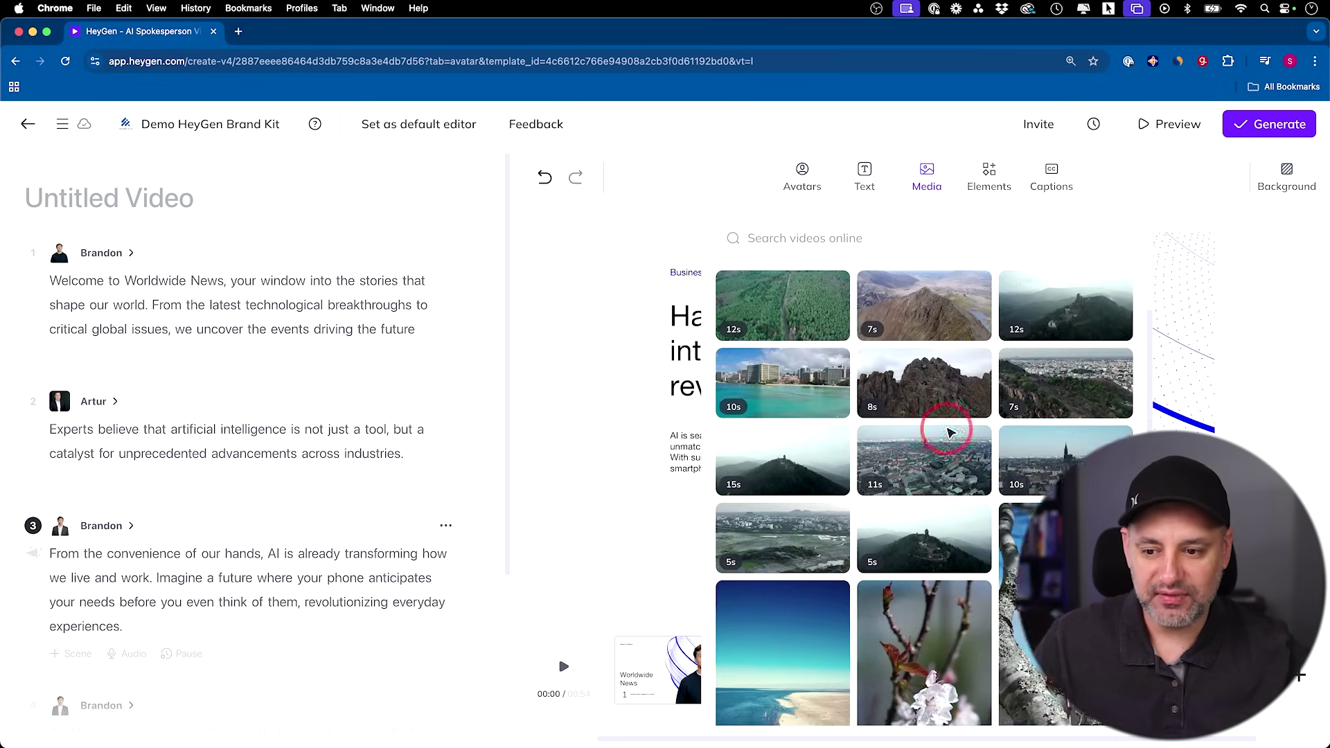
scroll(949, 433, up, 5)
click(738, 244)
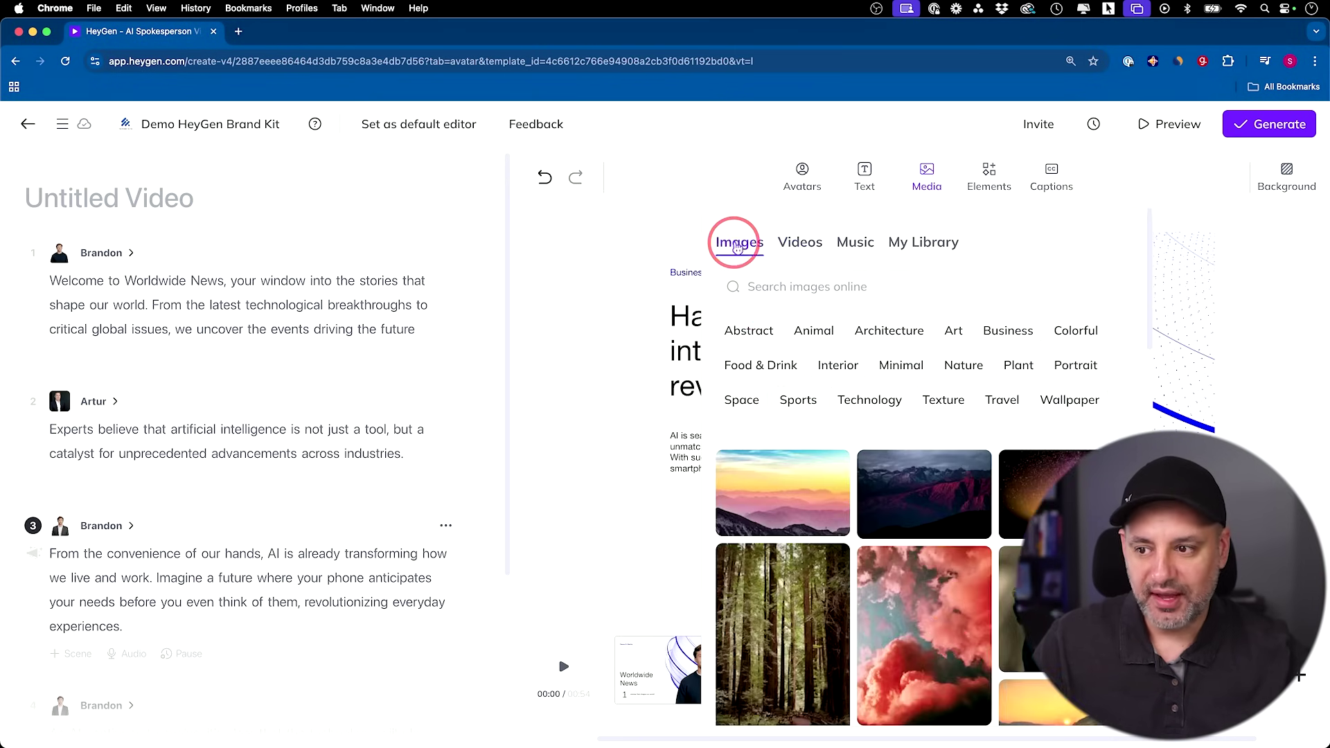
click(1262, 428)
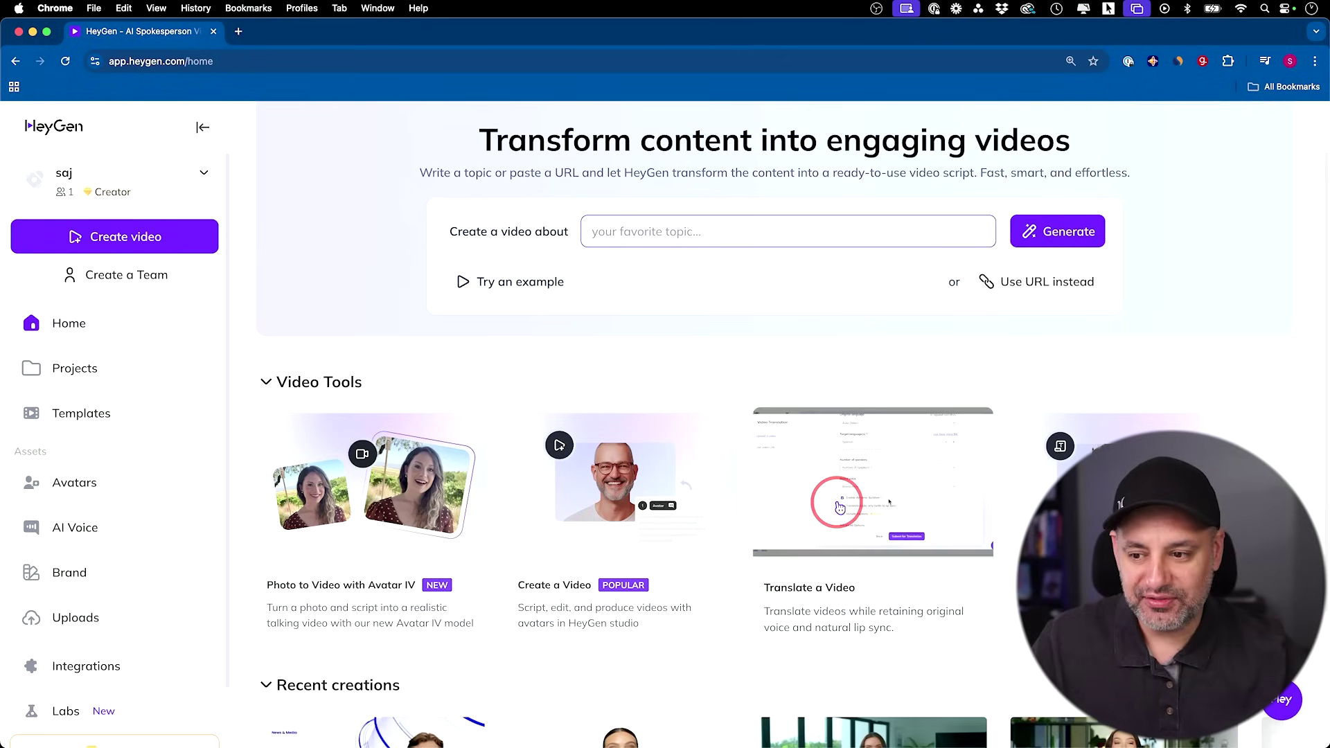
Create a new translation from a pasted YouTube video URL.
click(818, 577)
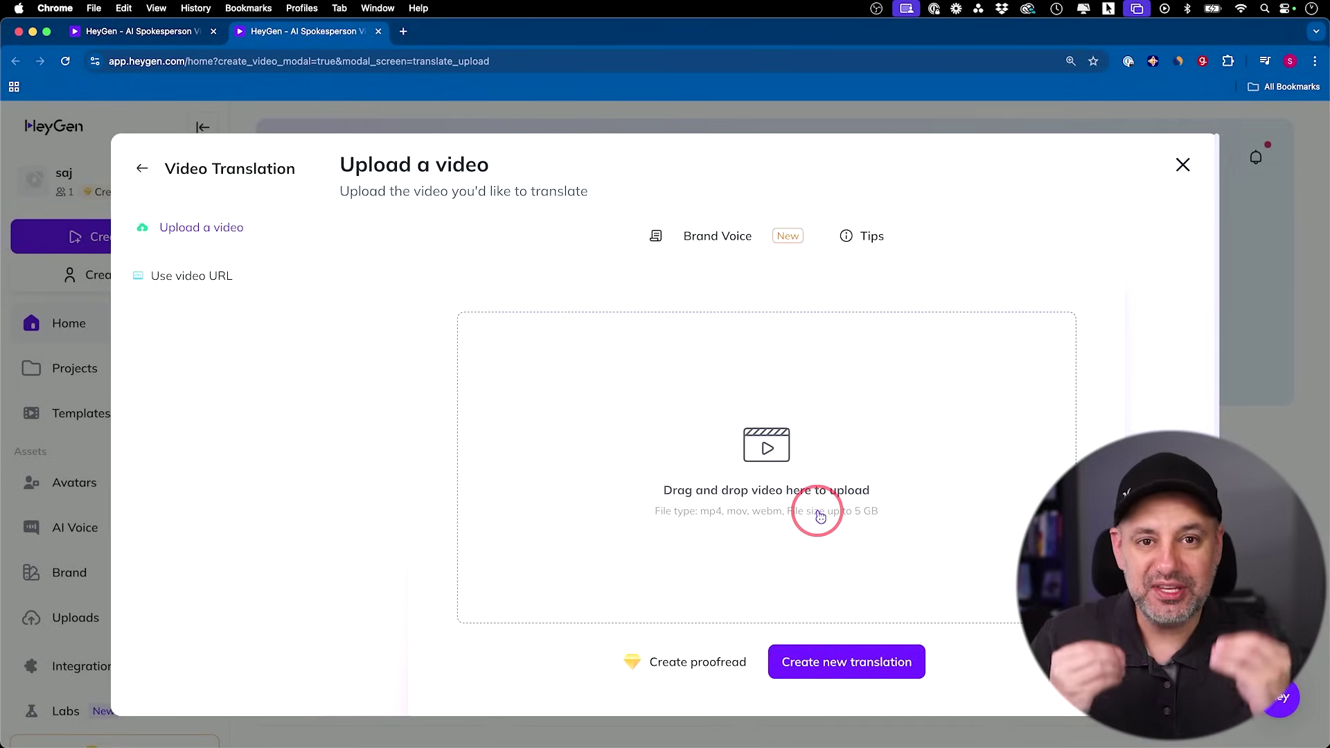
click(176, 281)
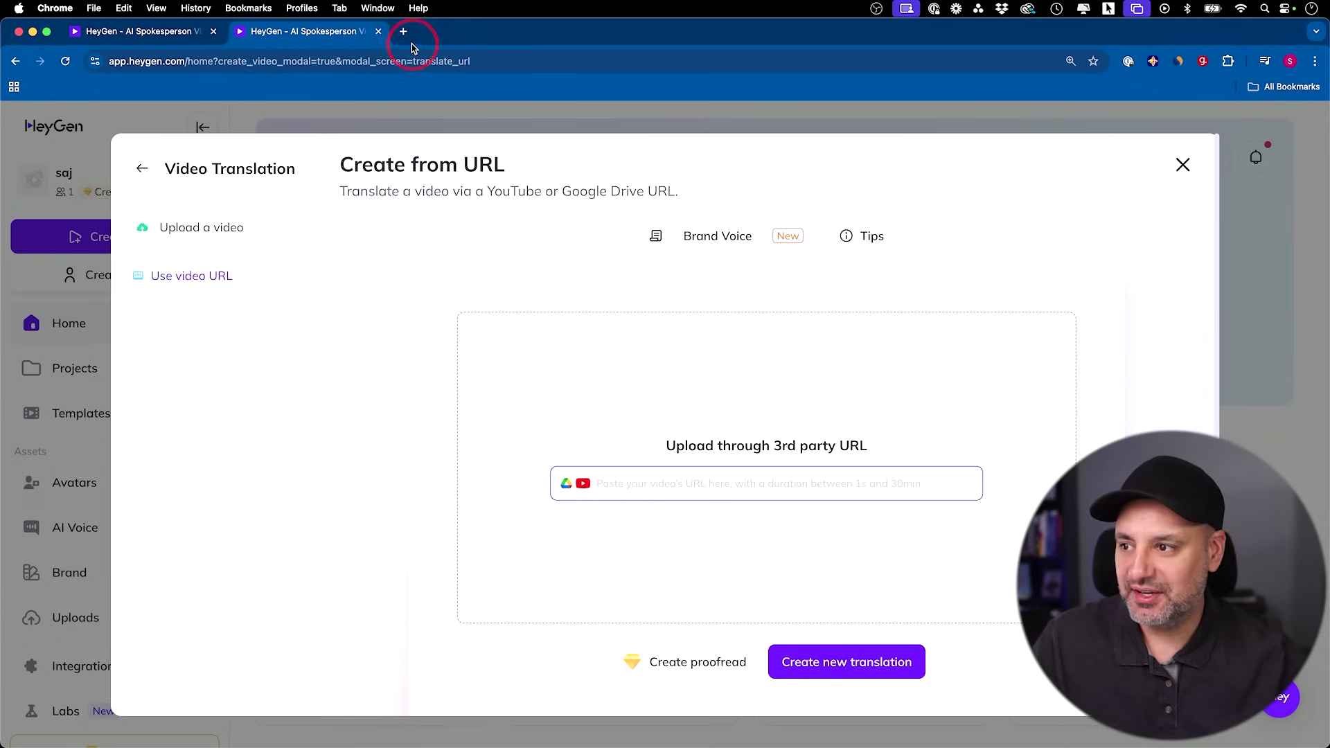
click(846, 660)
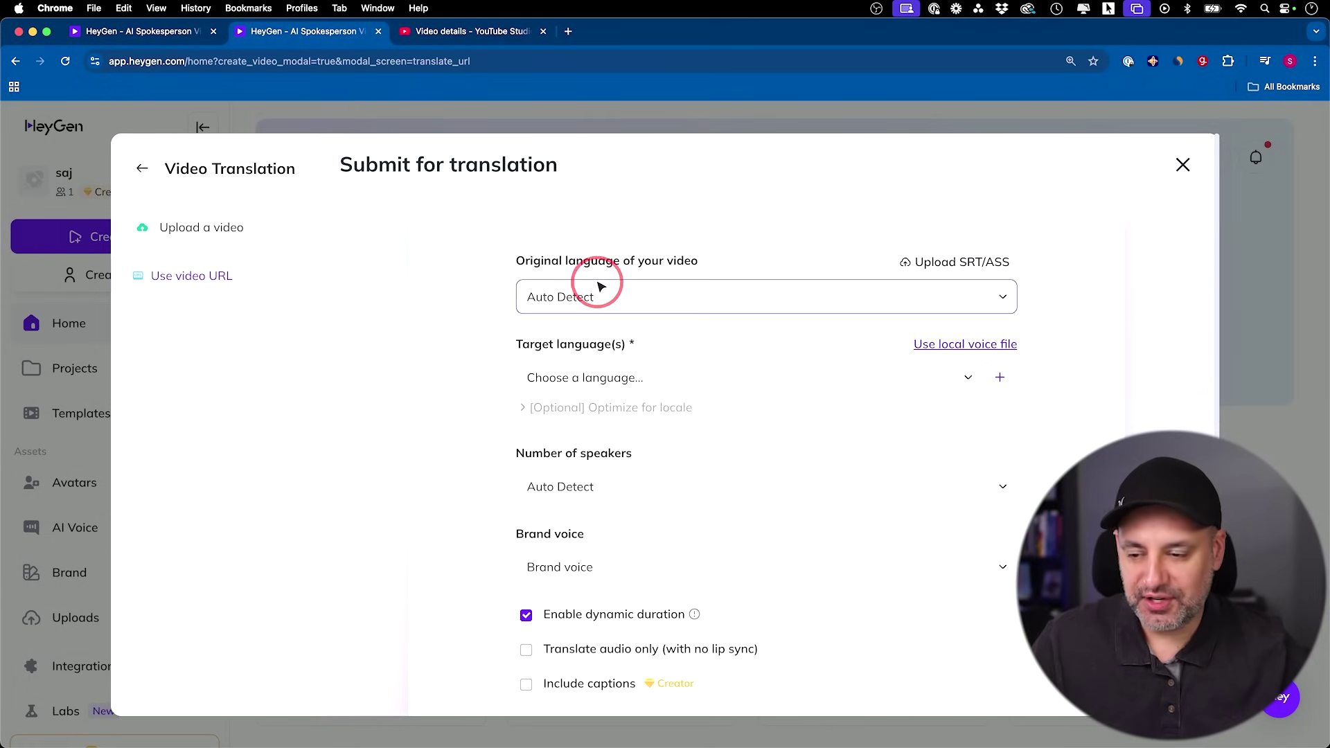
Set Japanese as the target language and submit the video for translation.
scroll(447, 305, down, 1)
click(596, 334)
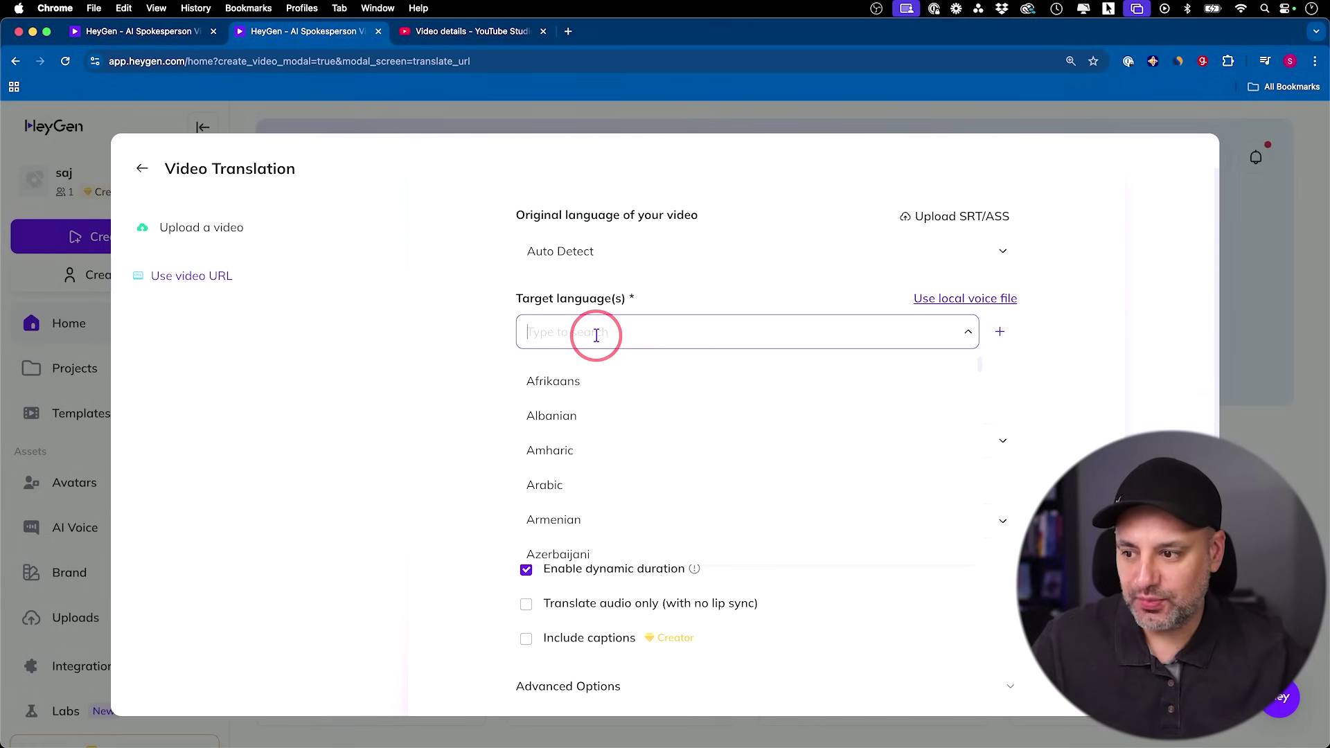
text(japa)
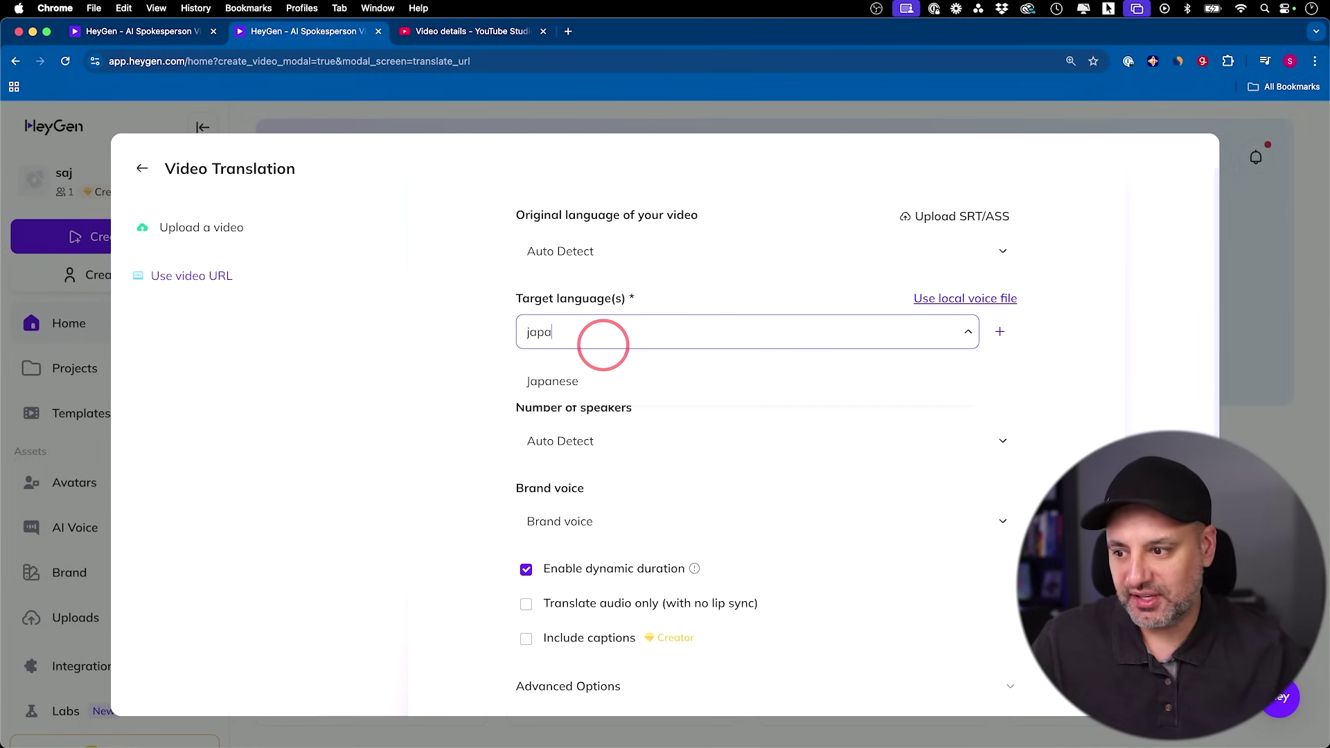
click(575, 383)
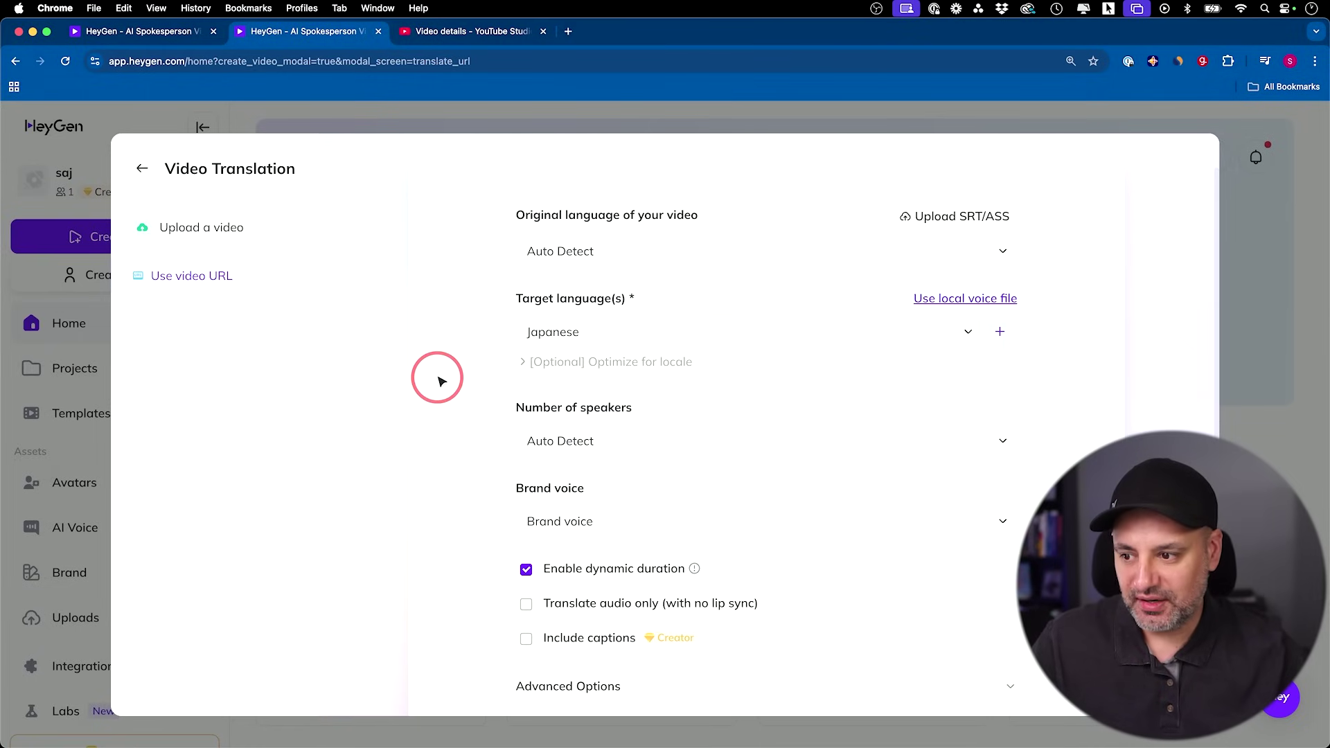
scroll(485, 378, down, 2)
scroll(490, 380, down, 2)
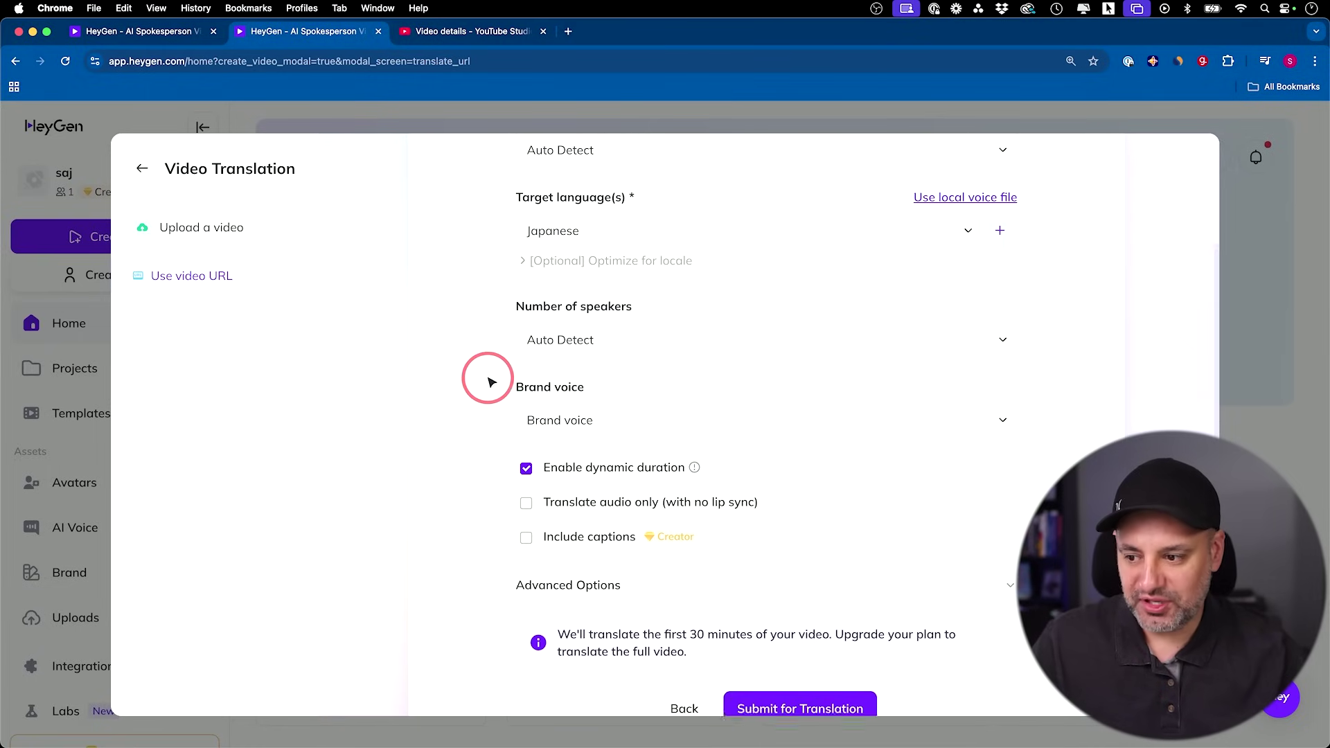
scroll(490, 382, down, 1)
scroll(540, 347, down, 1)
scroll(594, 312, up, 3)
scroll(623, 388, down, 3)
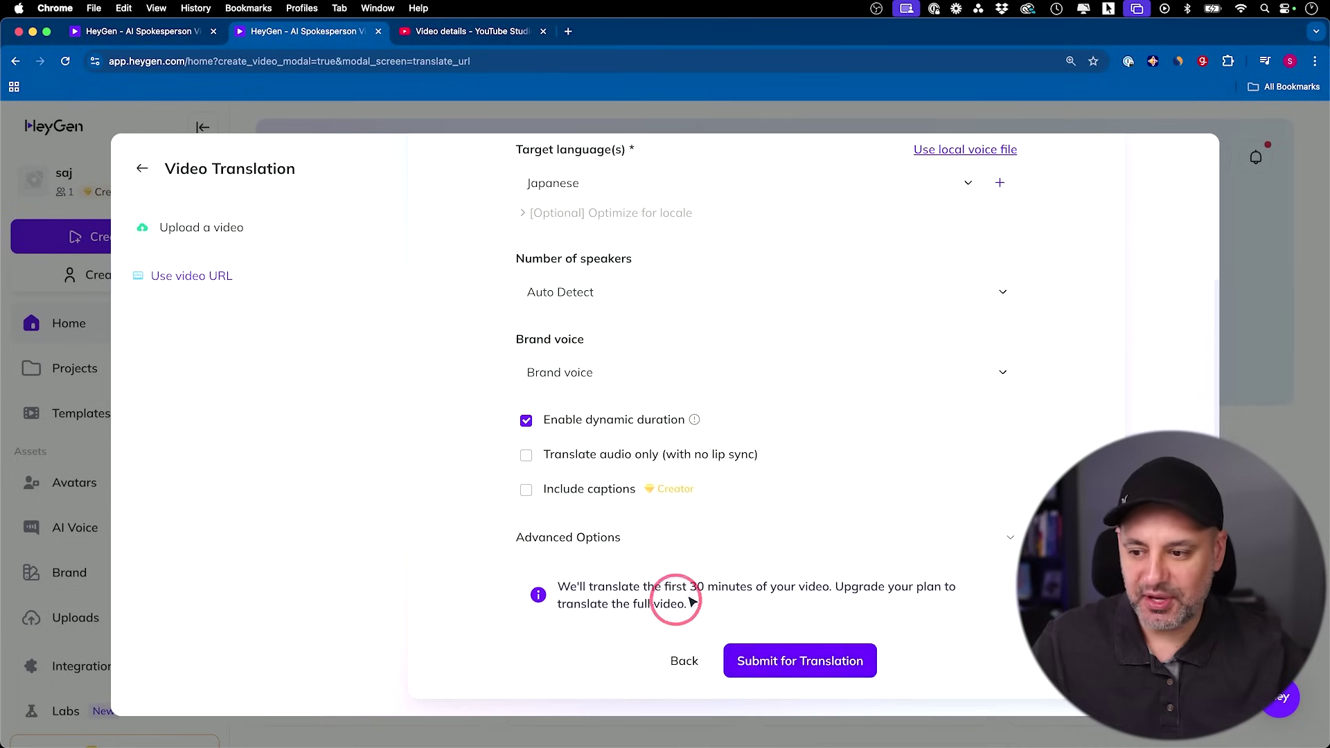
click(786, 656)
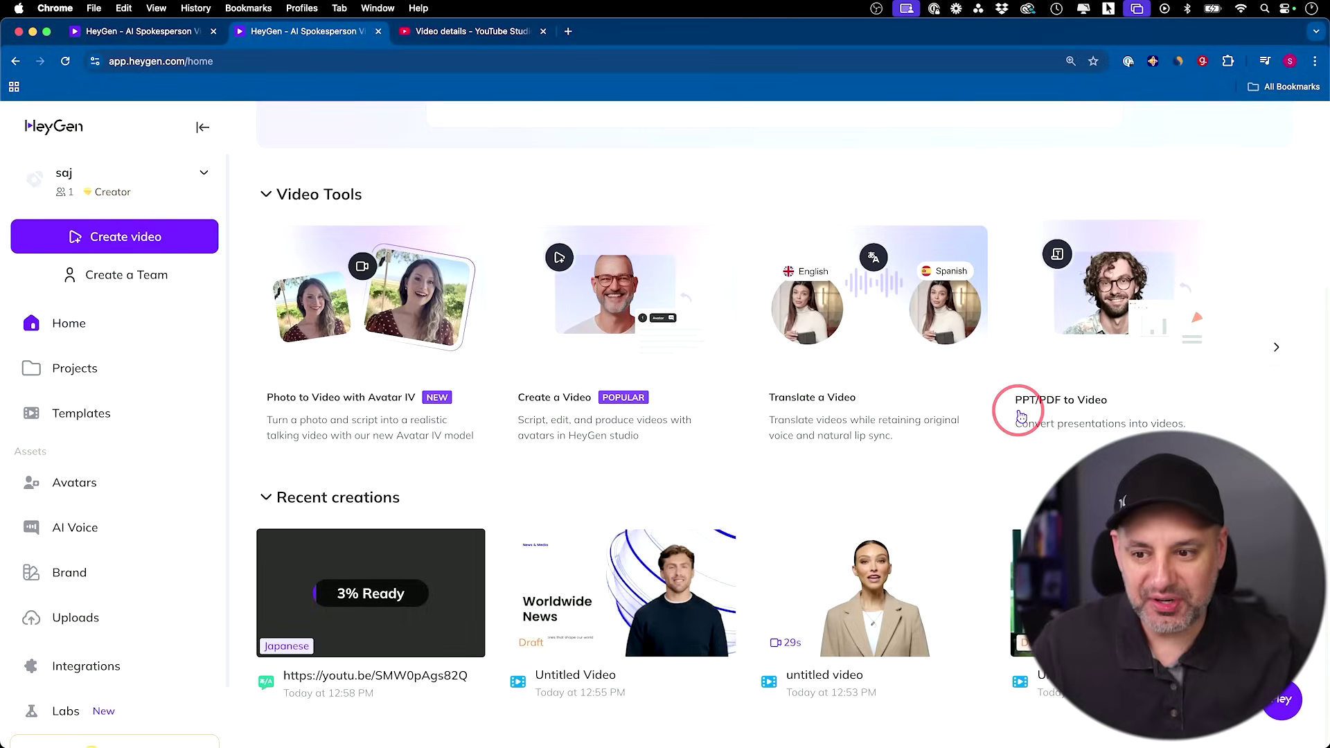
Start a new avatar video from a presentation or PDF file.
click(1087, 401)
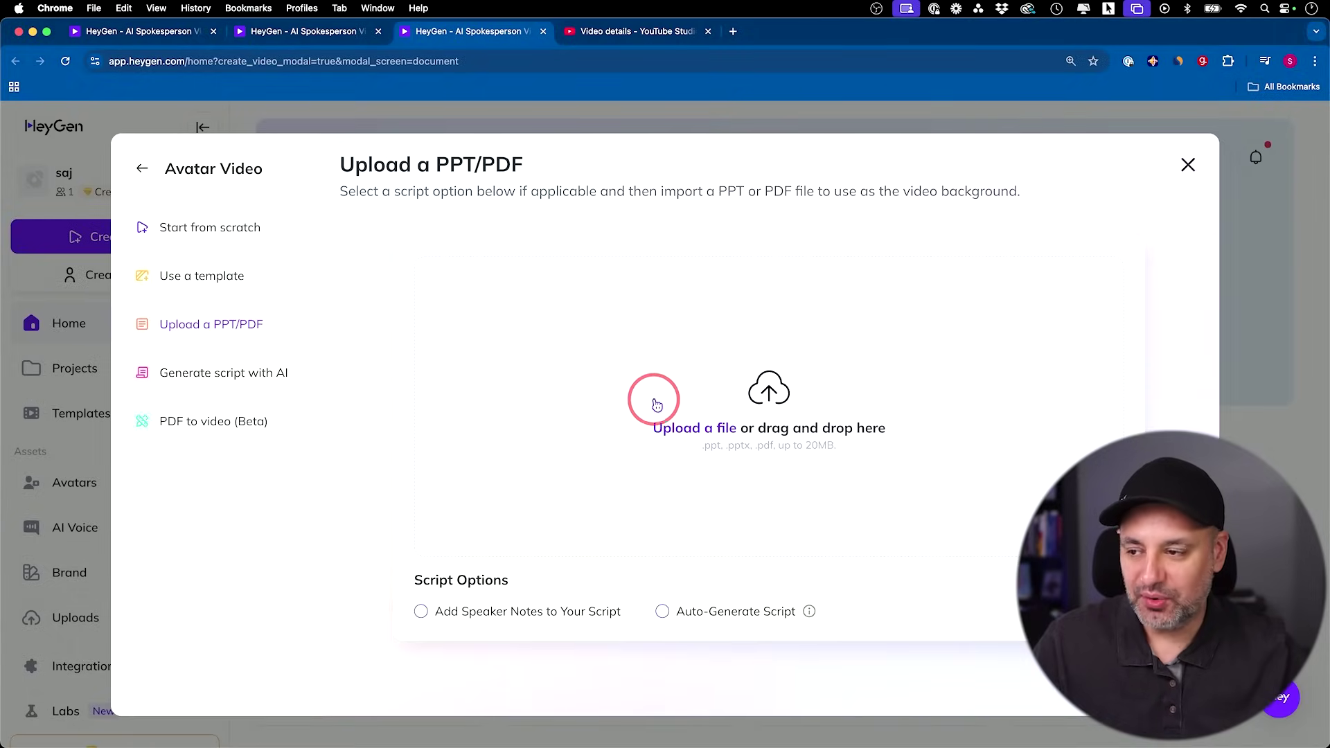
Upload the '50 Prompts For Analyzing CSV or Excel Files' PDF as the video's slides.
click(683, 429)
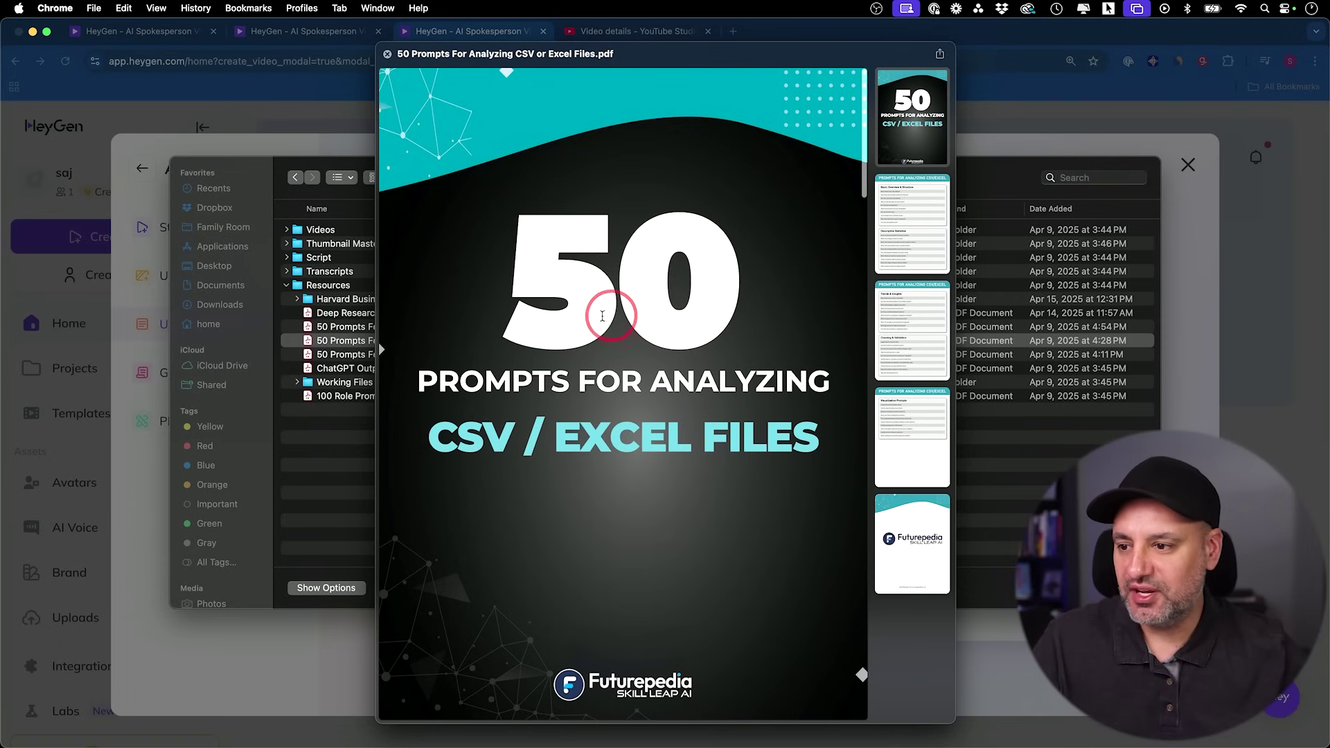
scroll(641, 355, down, 3)
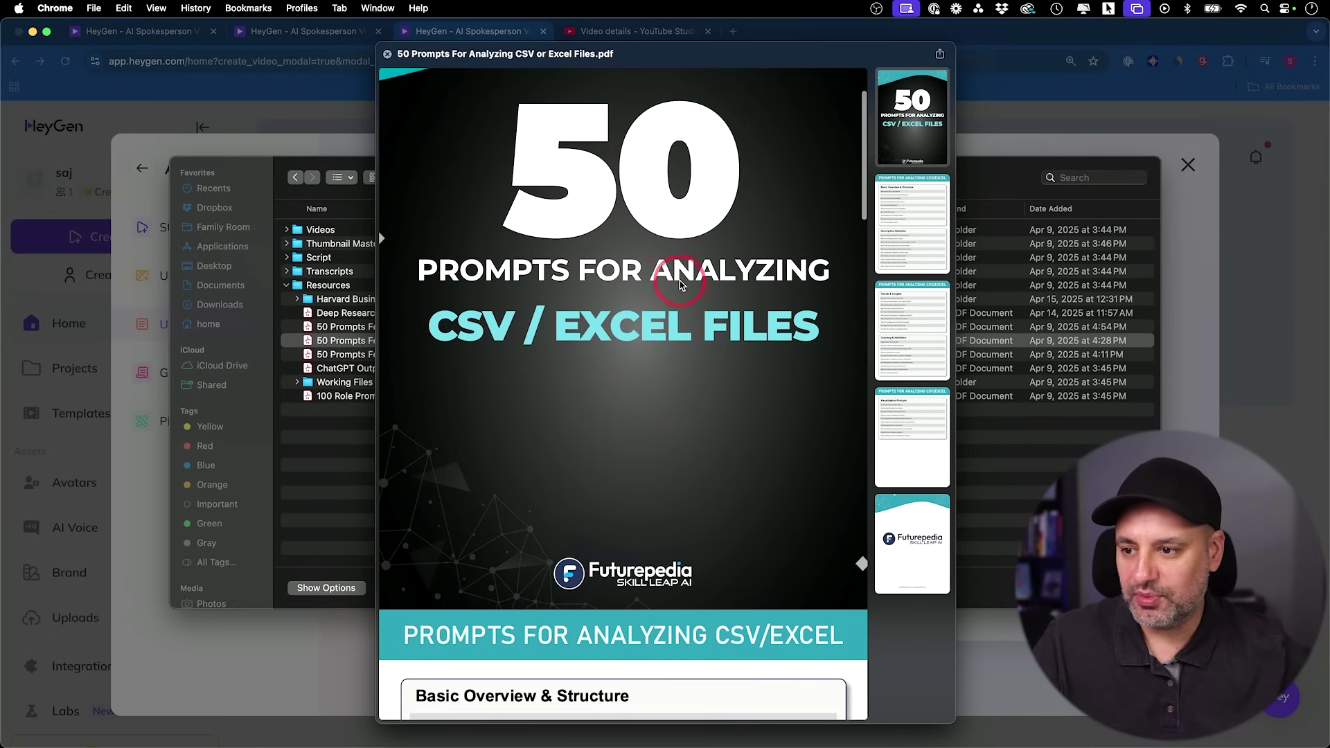
scroll(680, 284, down, 15)
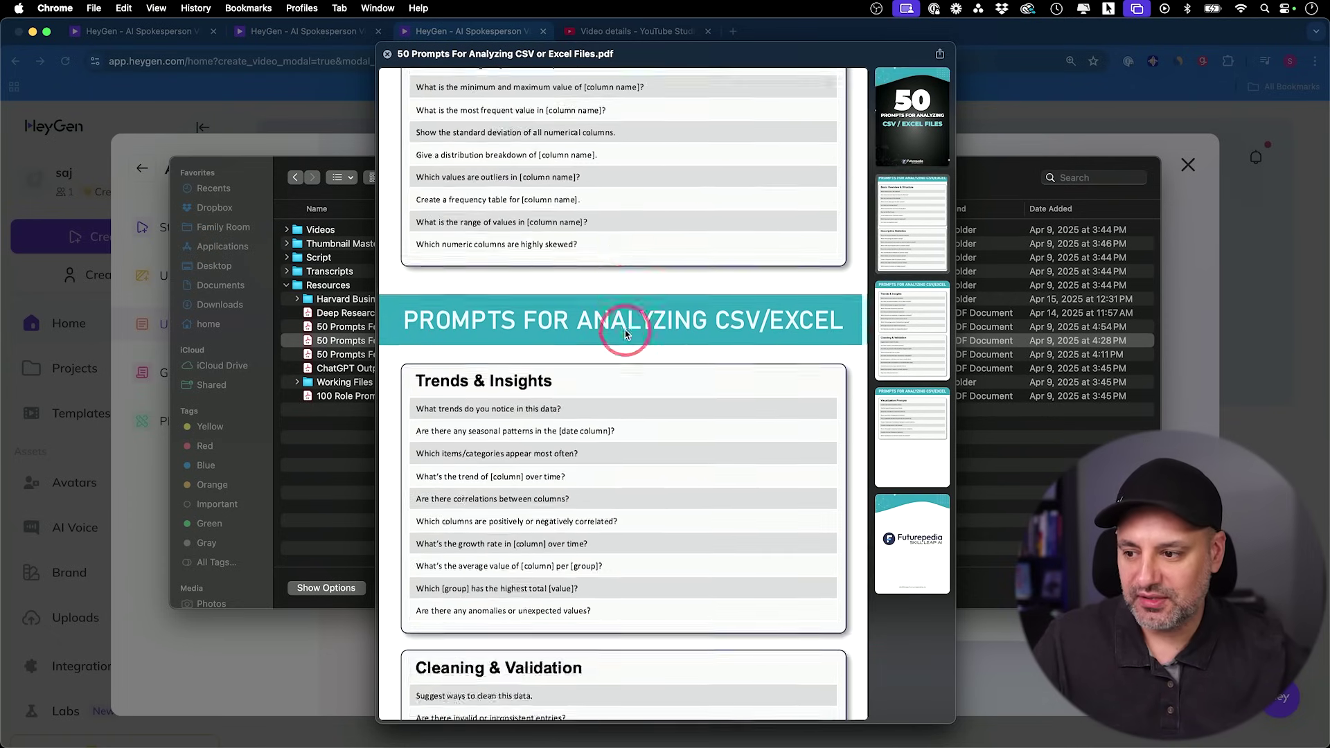
scroll(625, 330, down, 10)
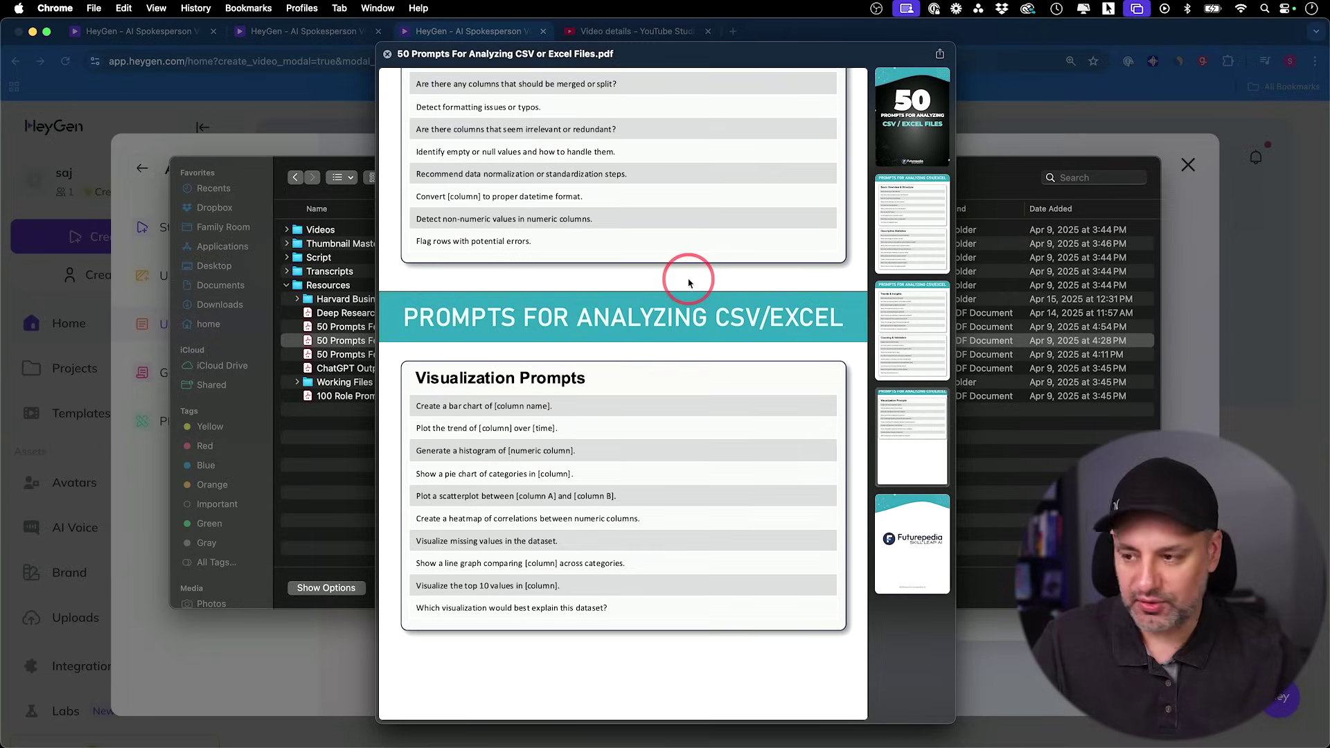
key(space)
key(Return)
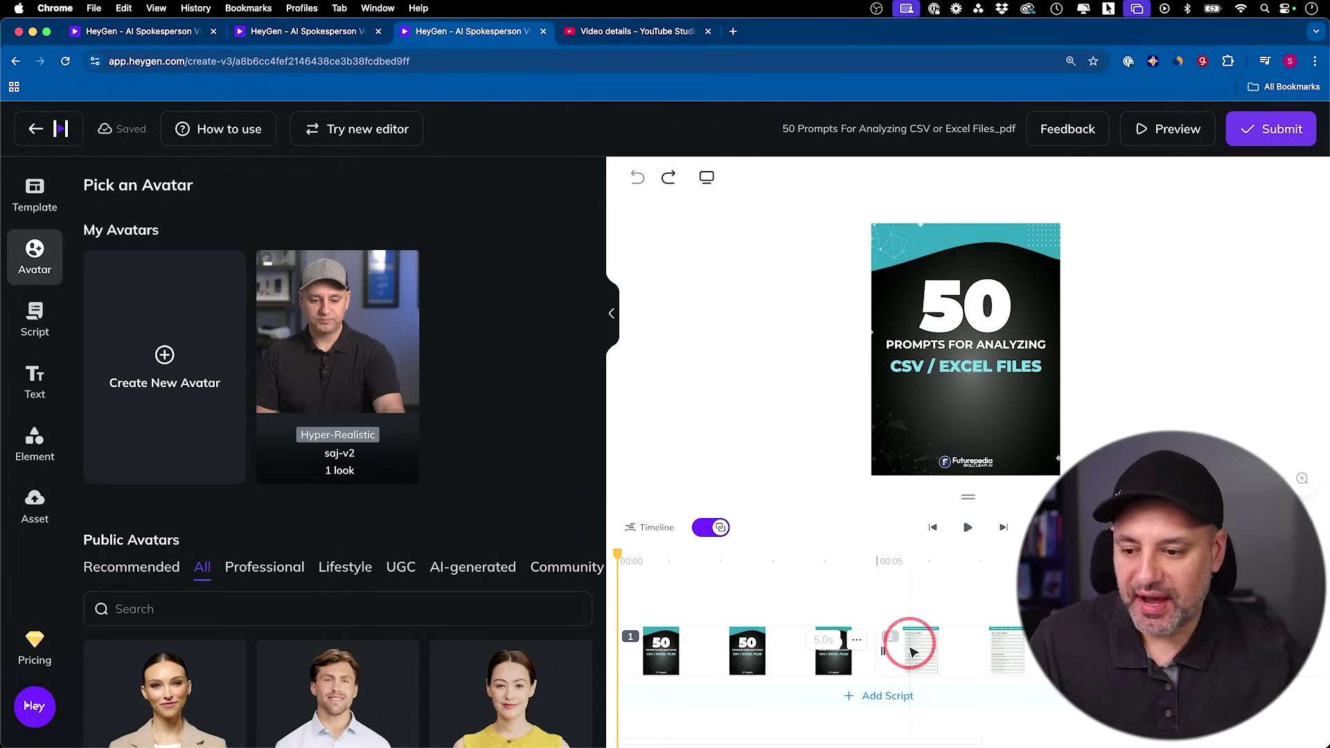
click(893, 700)
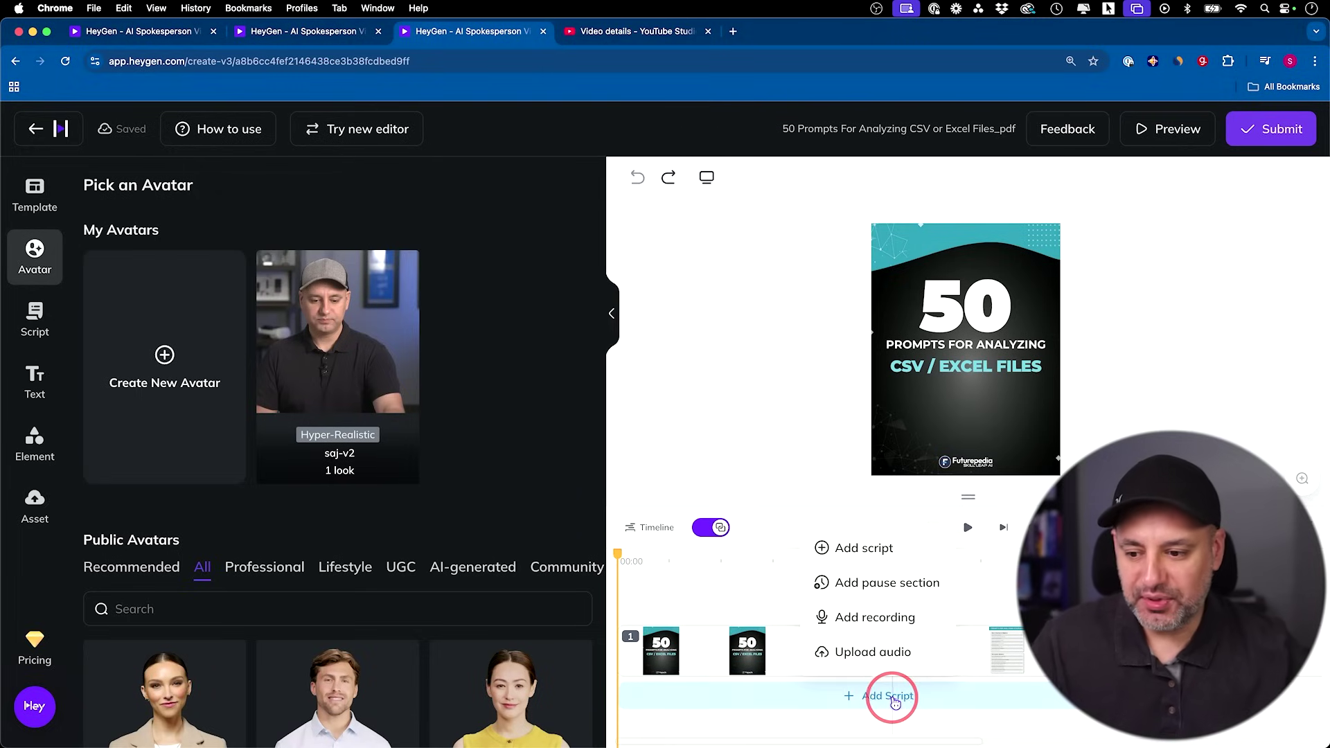
Add the 'Welcome to the new era of video creation with HeyGen…' script and open the stock voices.
click(881, 549)
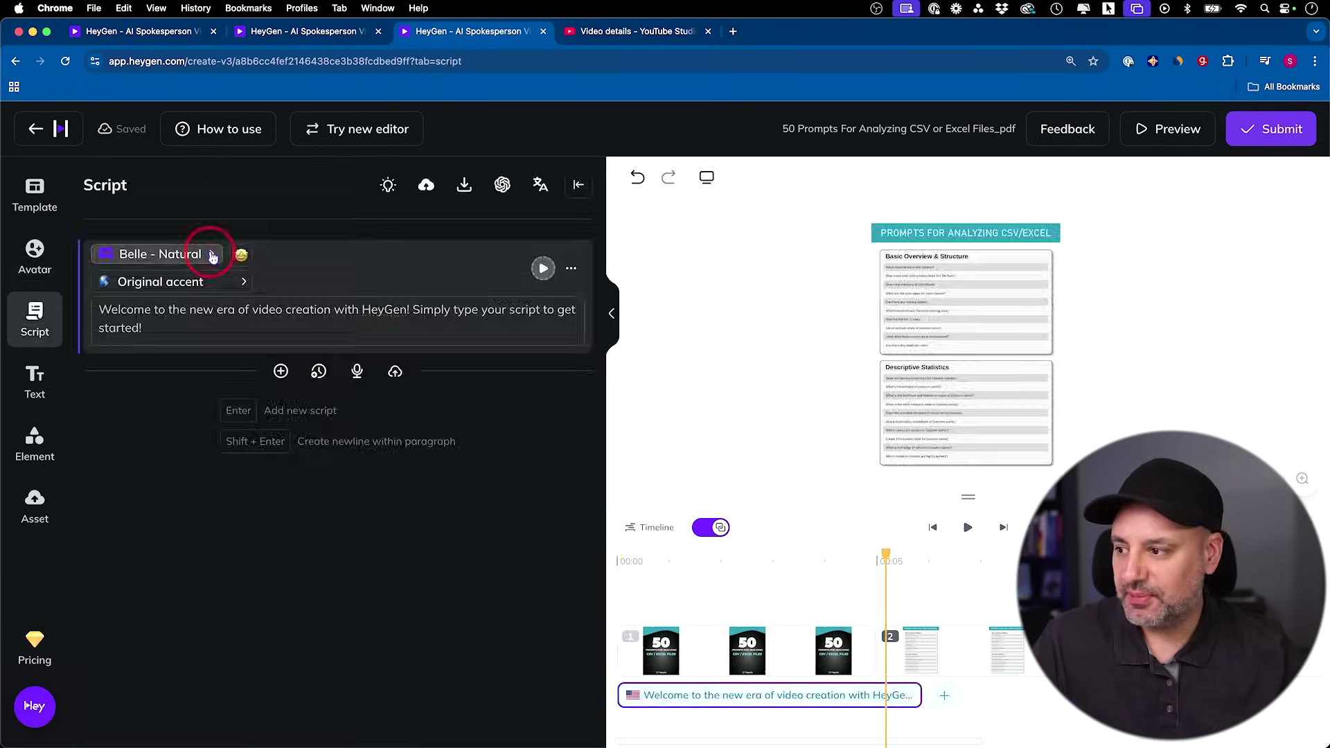
click(202, 252)
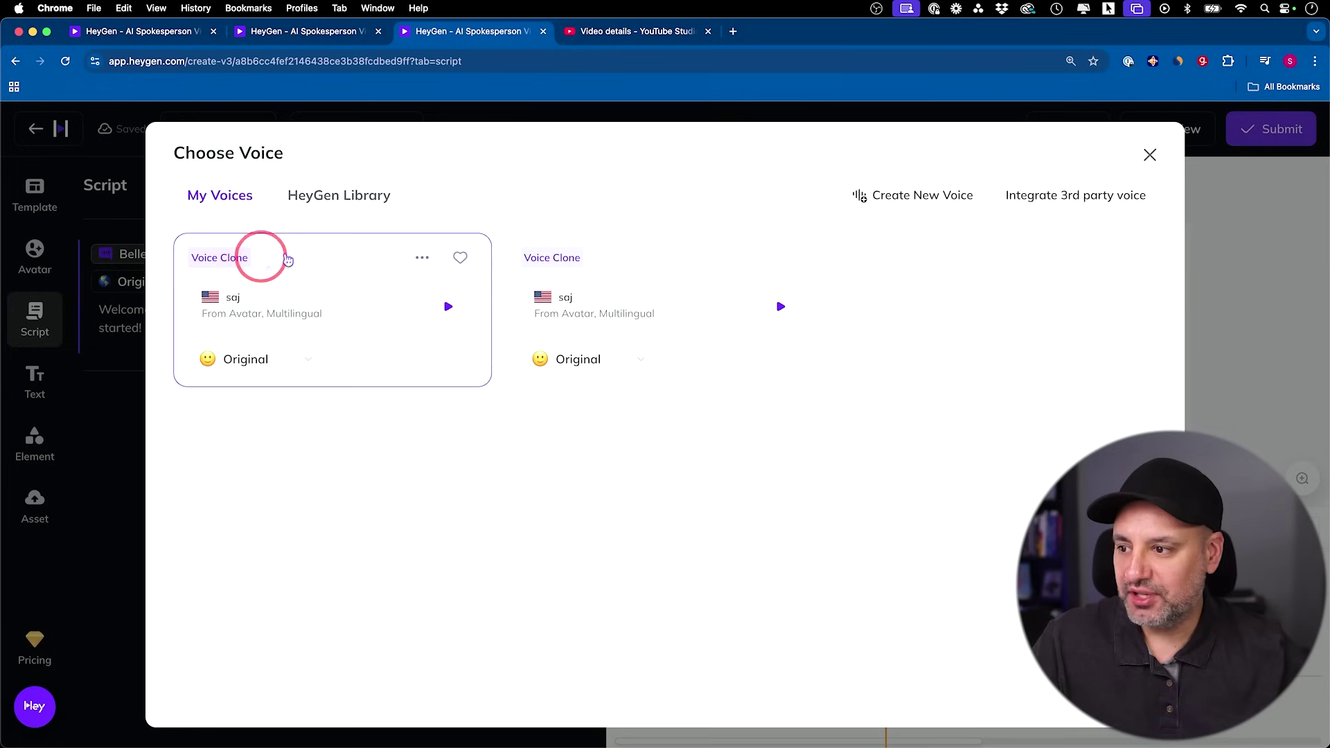
click(334, 212)
Browse the stock voice languages, then choose Brandon from the public avatars.
scroll(541, 503, down, 5)
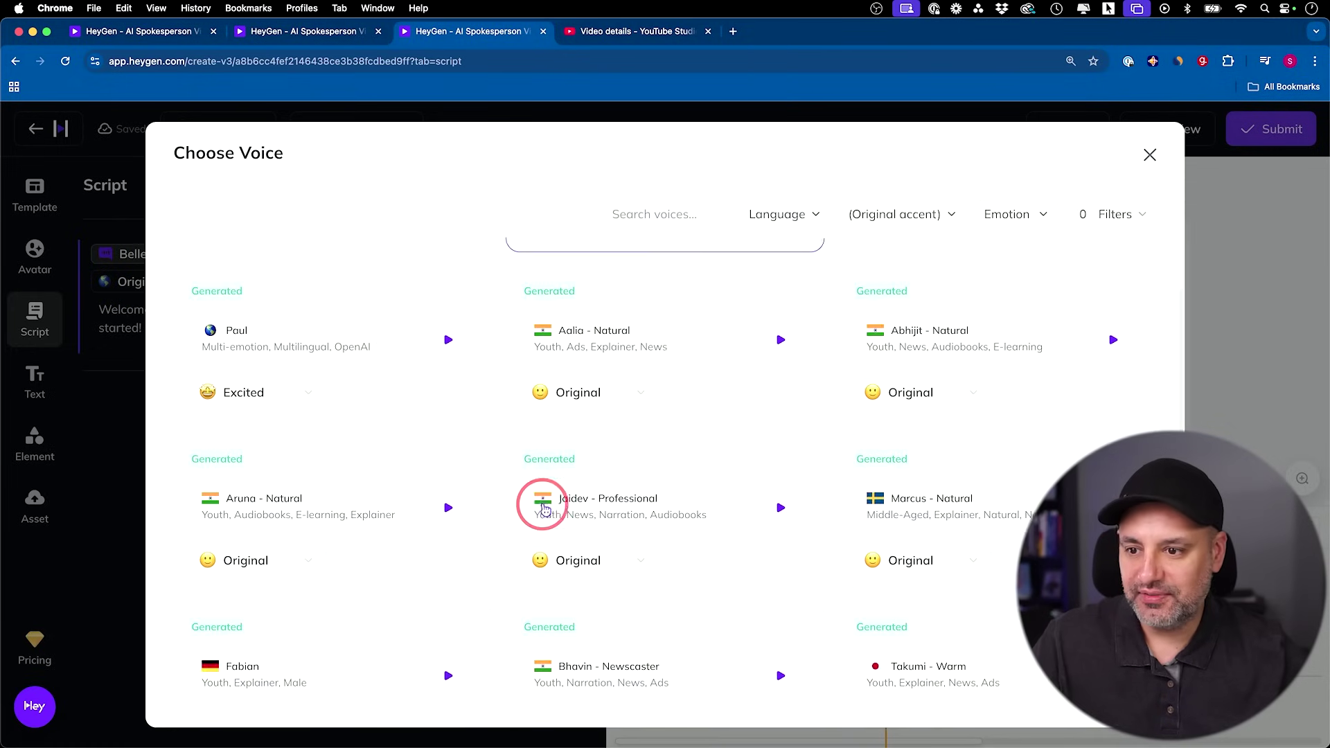
scroll(542, 508, up, 5)
click(774, 257)
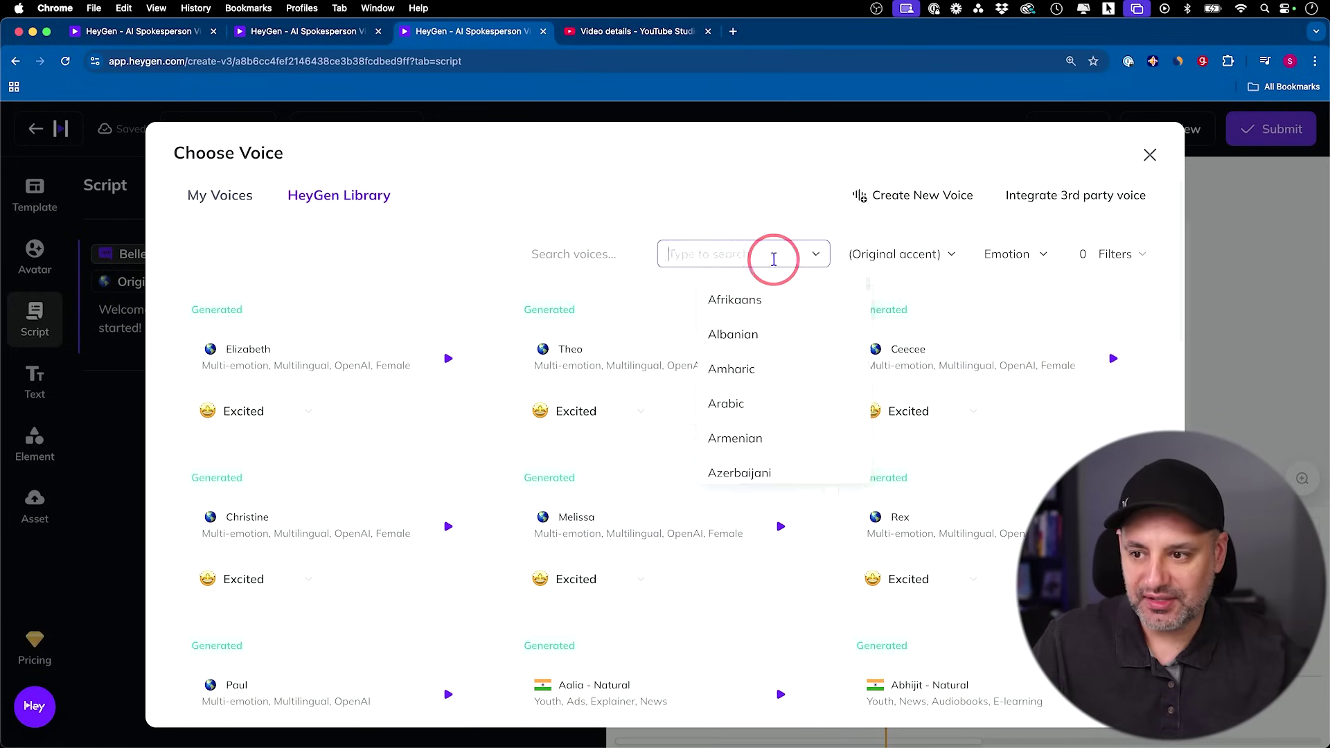
scroll(757, 386, down, 20)
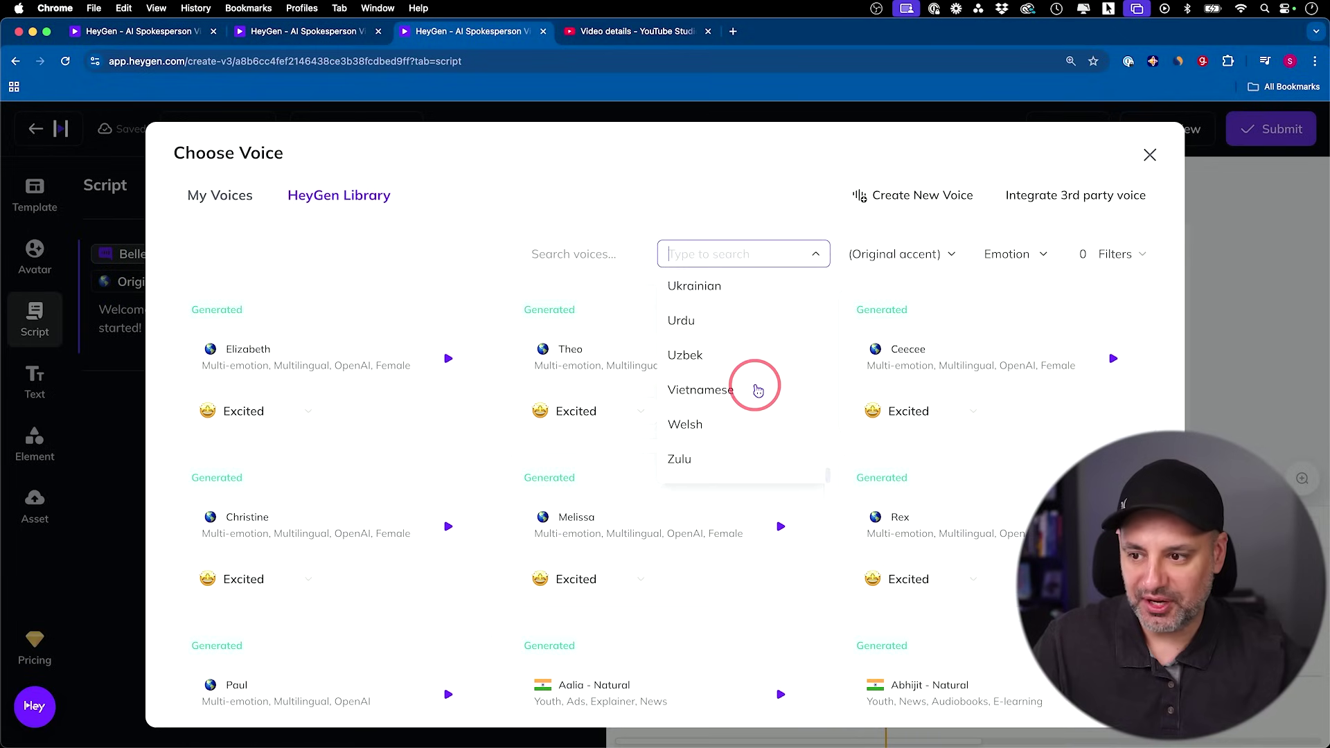
click(284, 422)
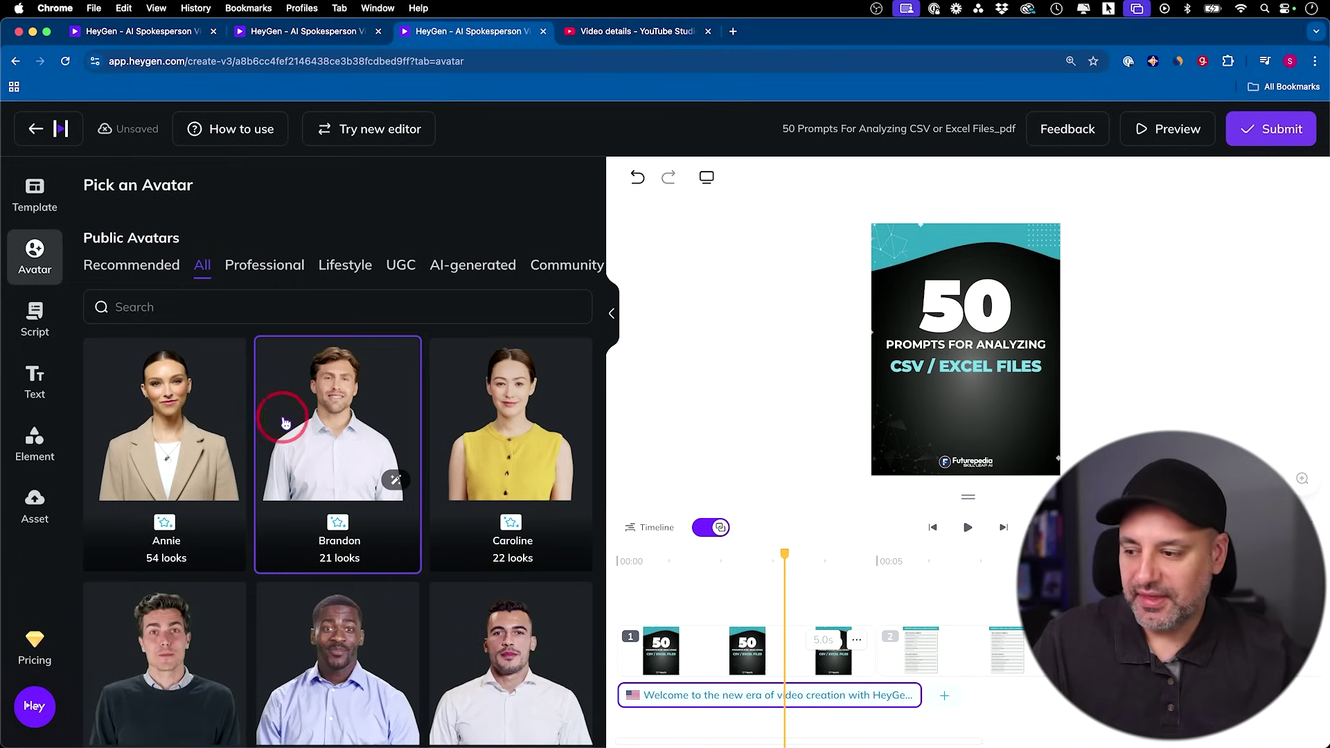
Add Brandon in Grey Suit, shrunk and placed to the right of the 50 Prompts image.
click(322, 417)
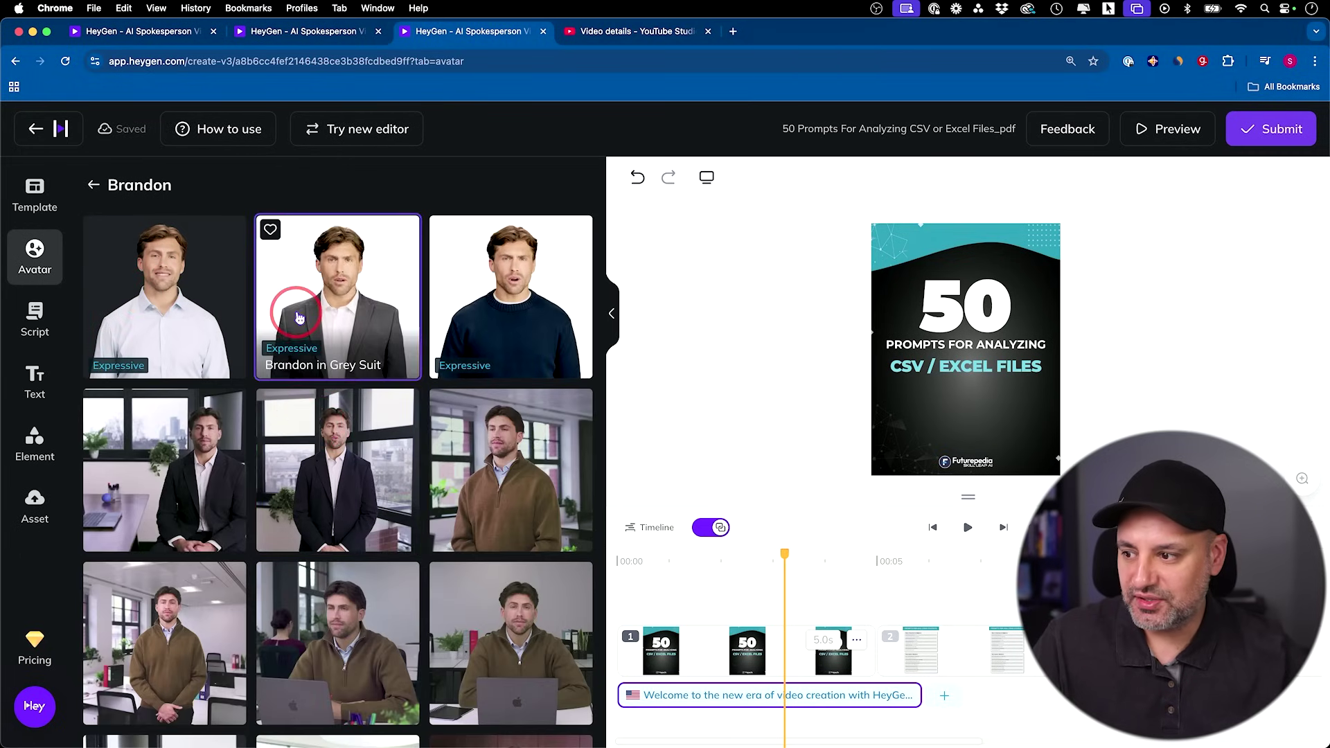
click(322, 312)
drag(963, 275, 1104, 275)
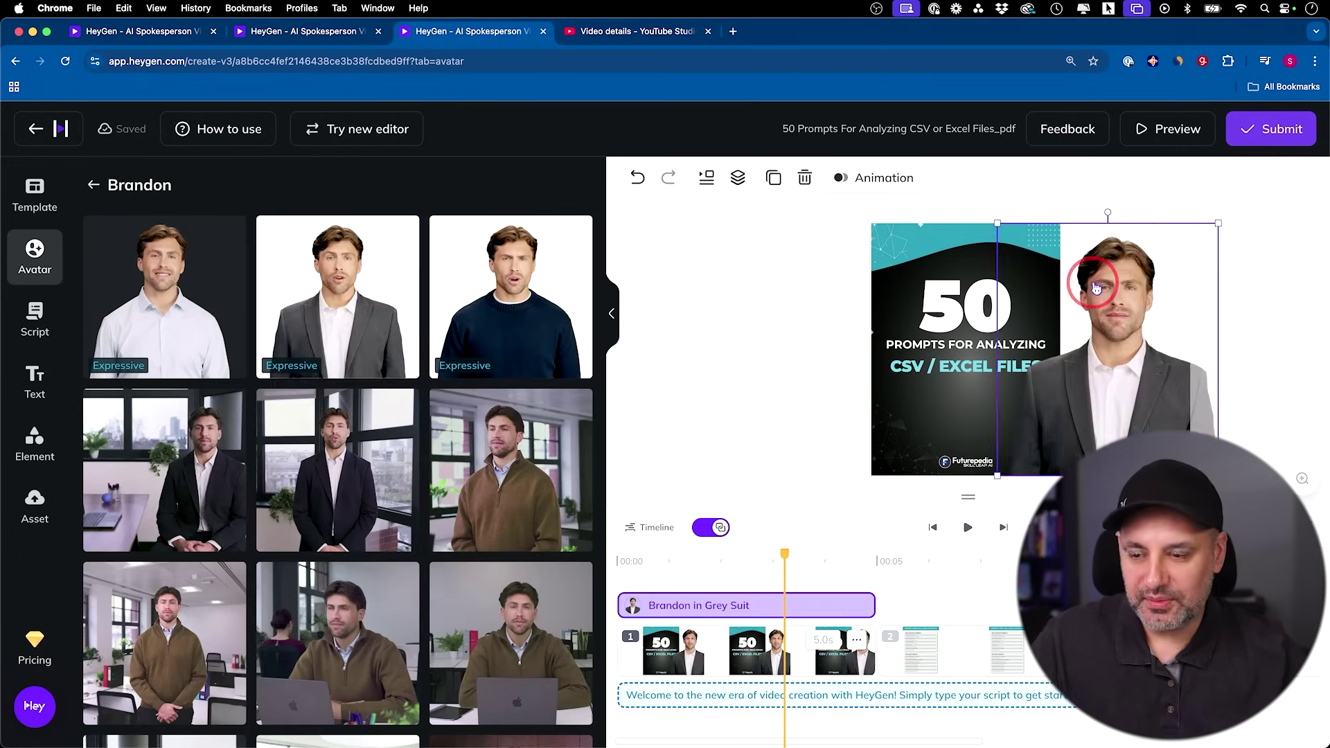
drag(996, 222, 1101, 406)
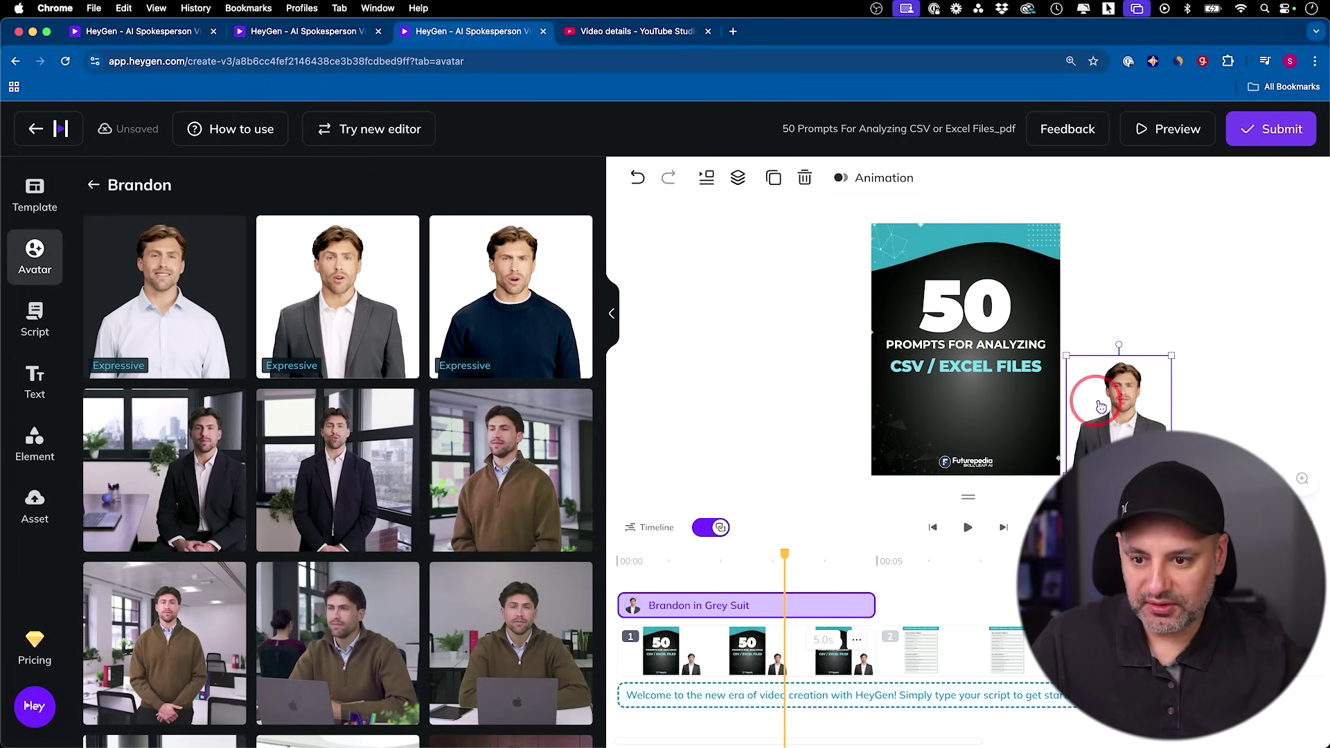
click(1233, 386)
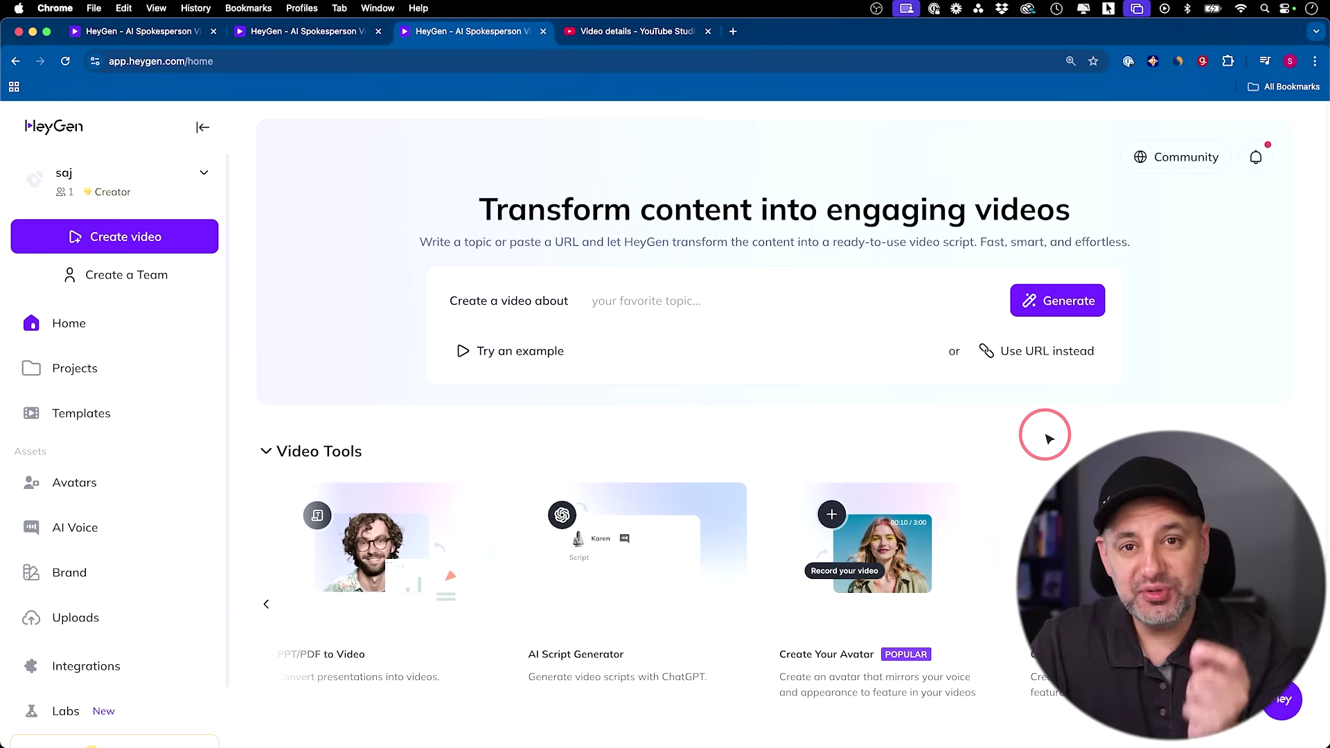
Launch Create User Story Videos to browse UGC avatars like Ray, Jada and Mike.
scroll(543, 547, down, 2)
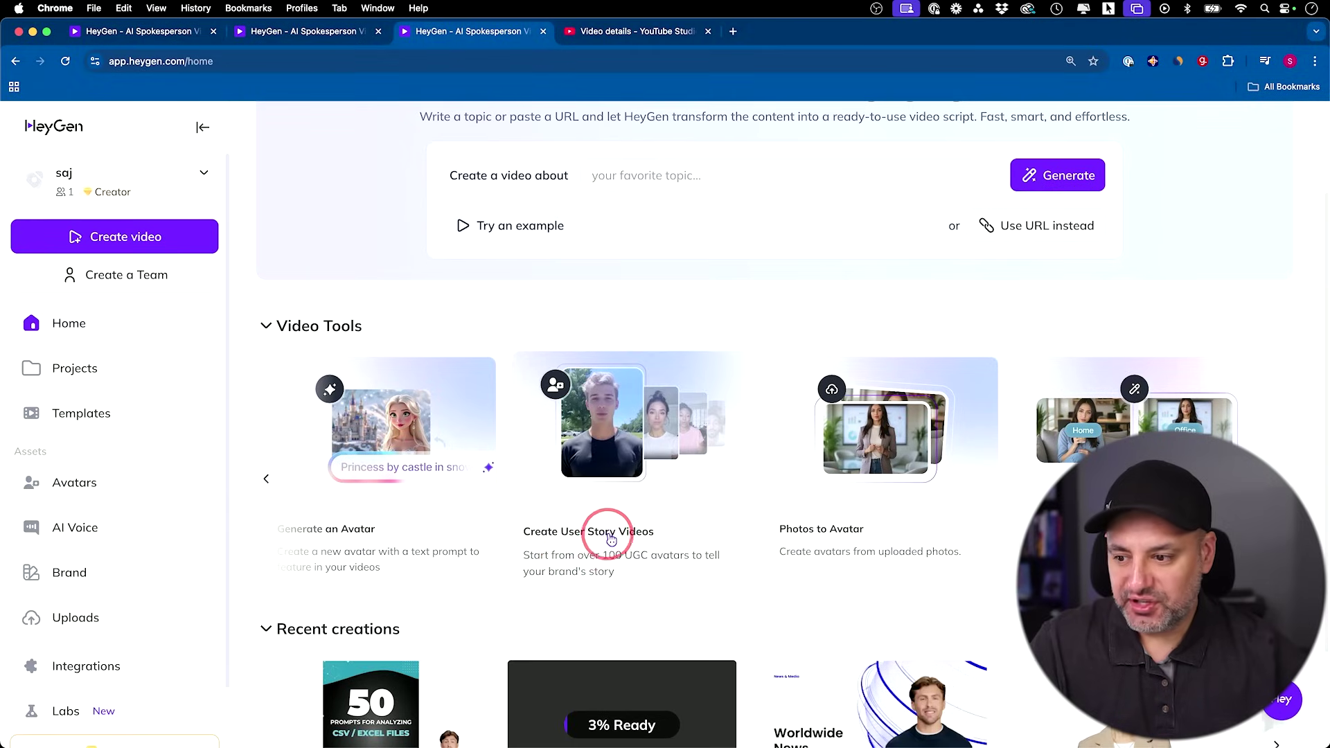
click(632, 539)
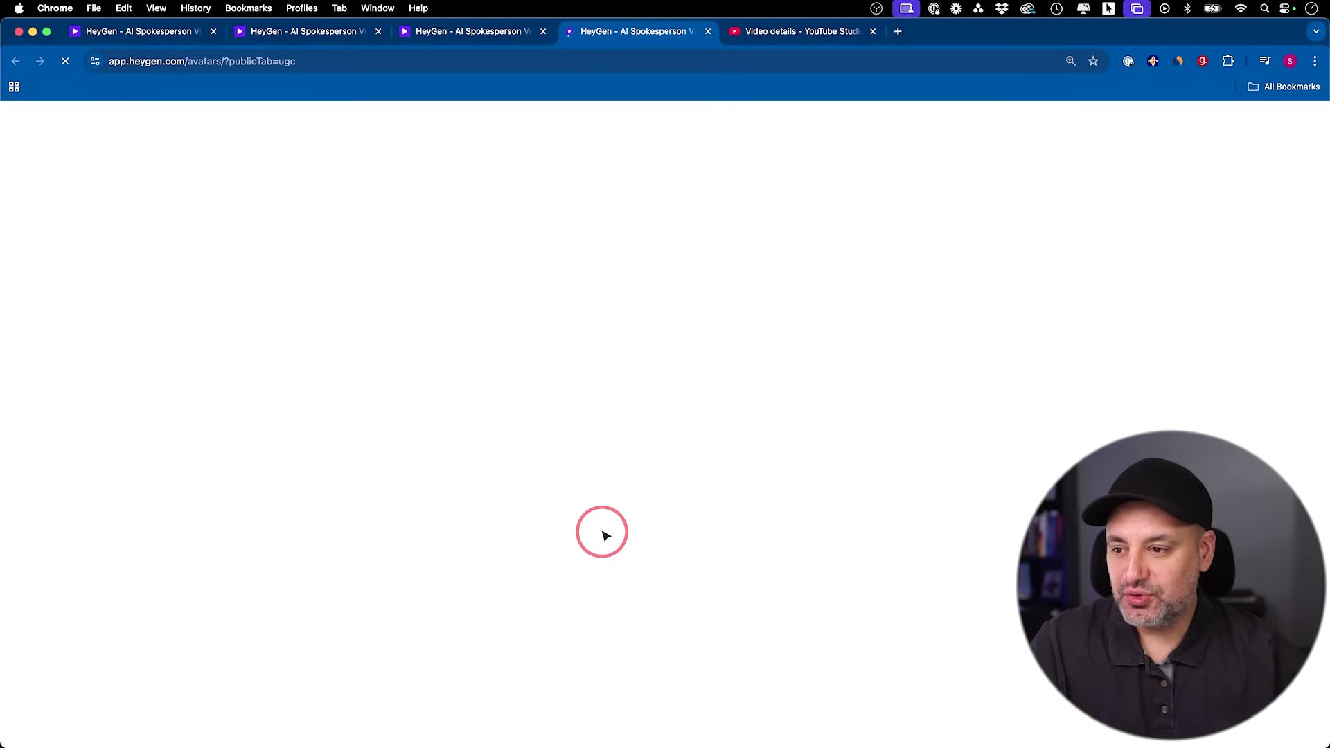
scroll(603, 535, down, 4)
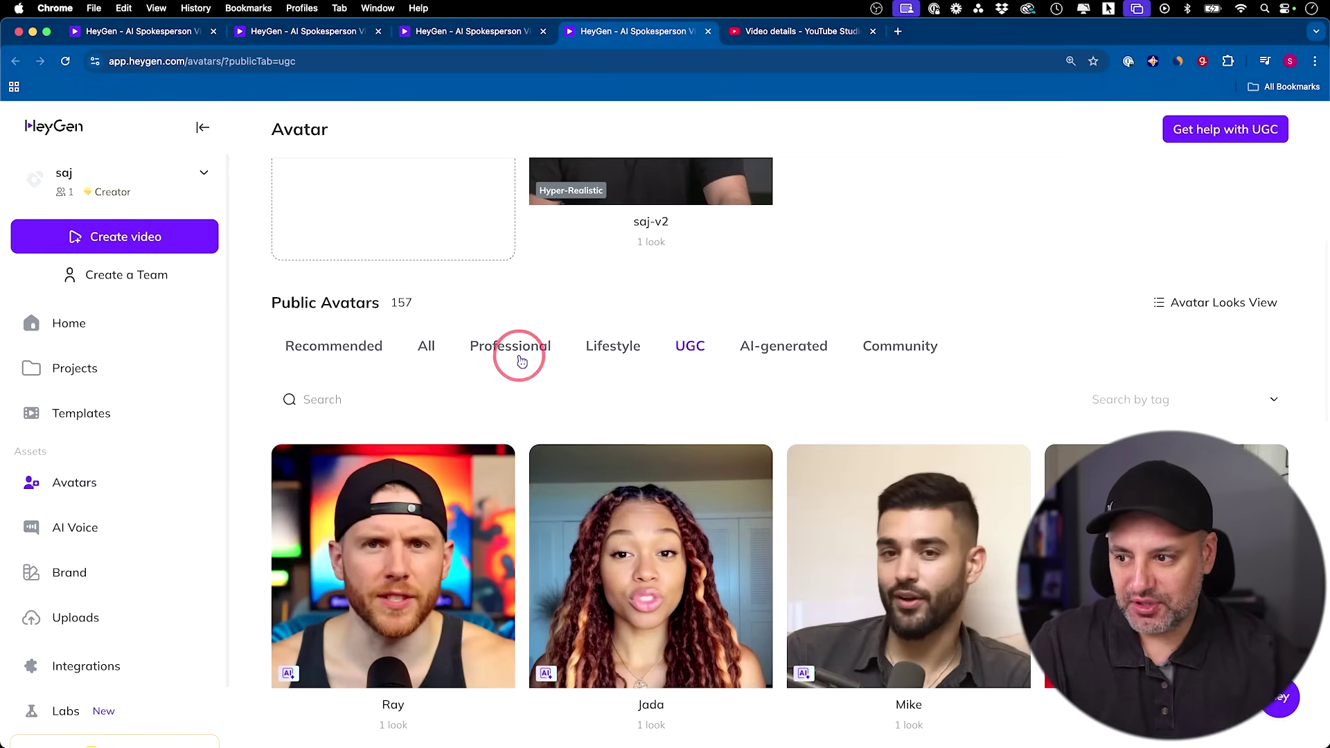
Browse the Lifestyle public avatars, then return to the UGC avatar list.
click(614, 346)
scroll(626, 375, down, 1)
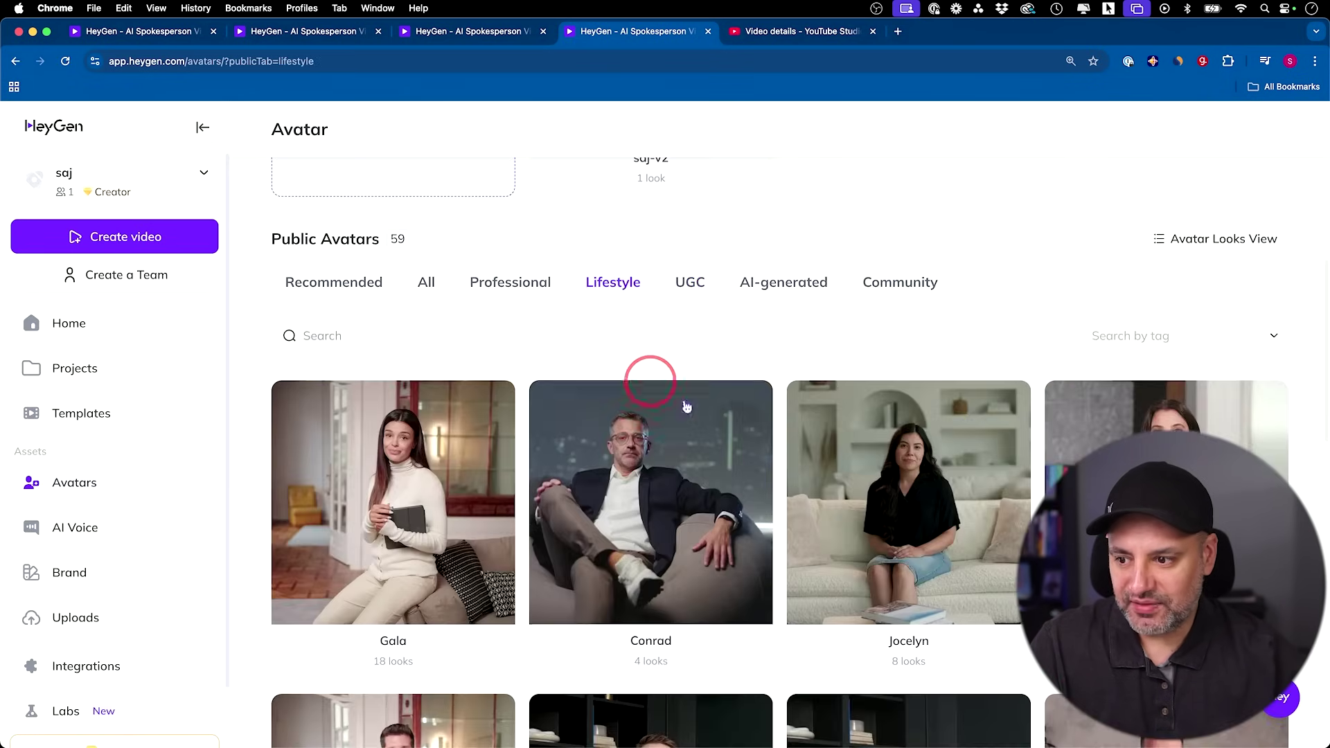
click(717, 284)
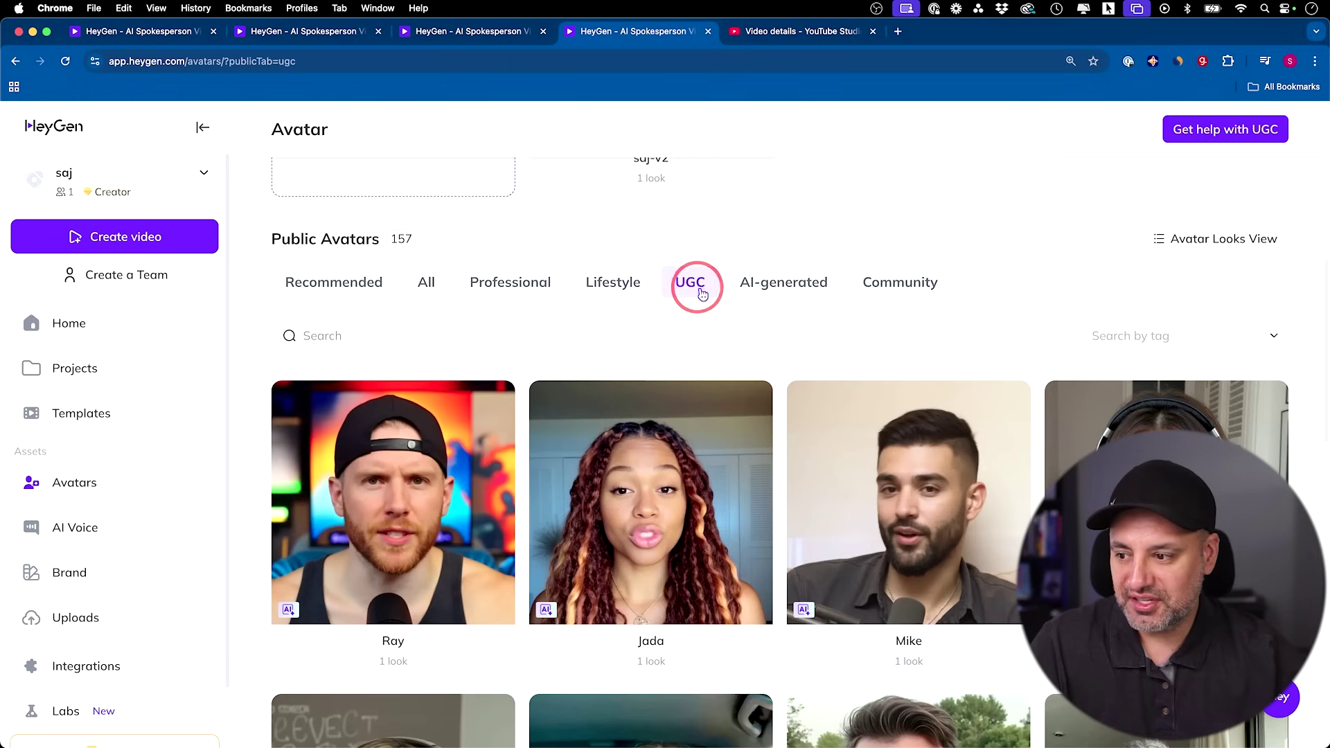
scroll(769, 447, down, 12)
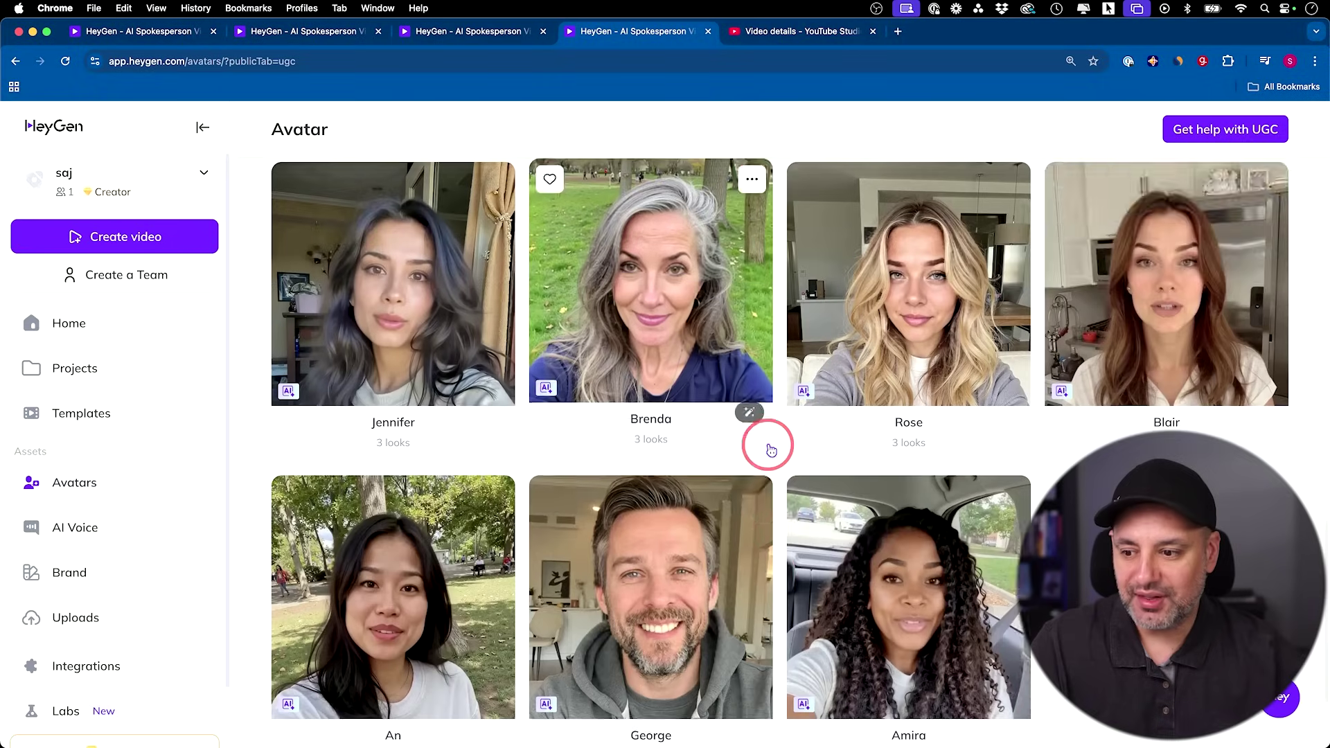
scroll(771, 451, down, 2)
scroll(771, 451, down, 4)
scroll(771, 450, up, 3)
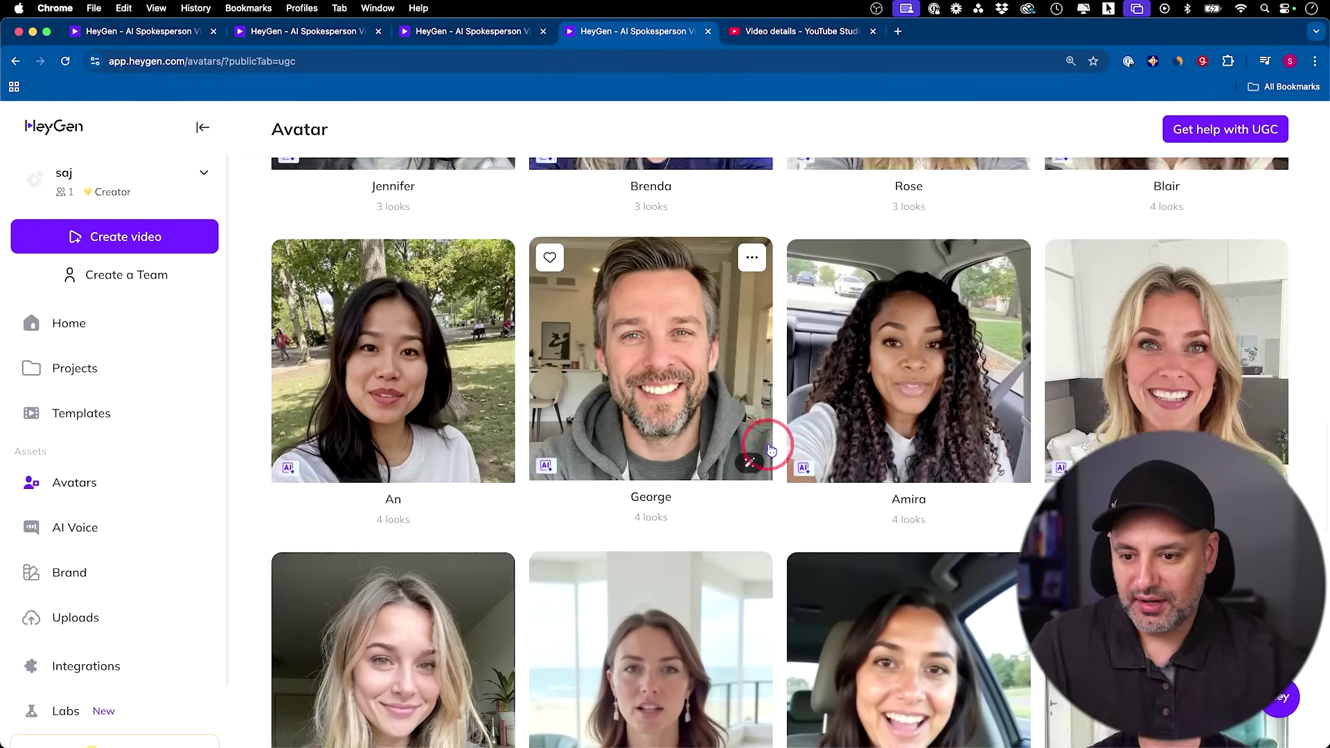
scroll(771, 450, up, 5)
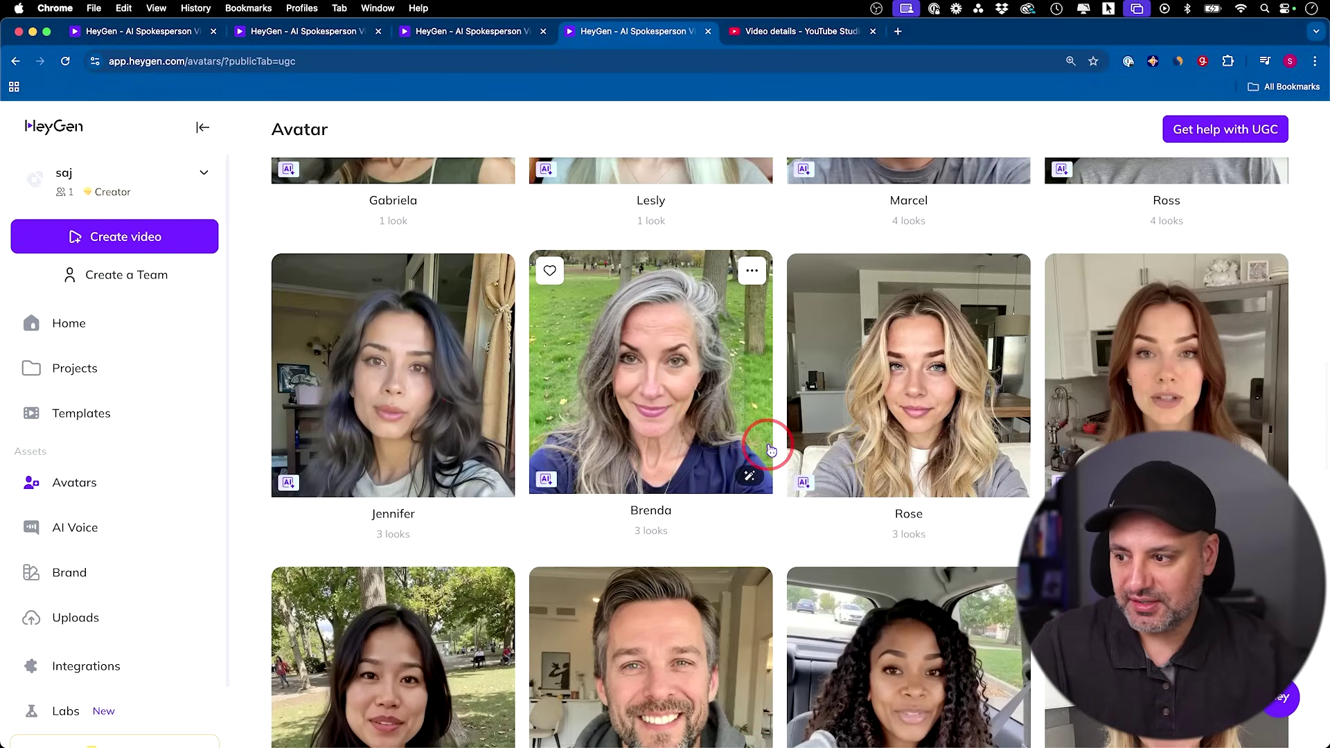
Create a portrait video from Jennifer's Sitting Indoors (White Sweater) look.
click(424, 392)
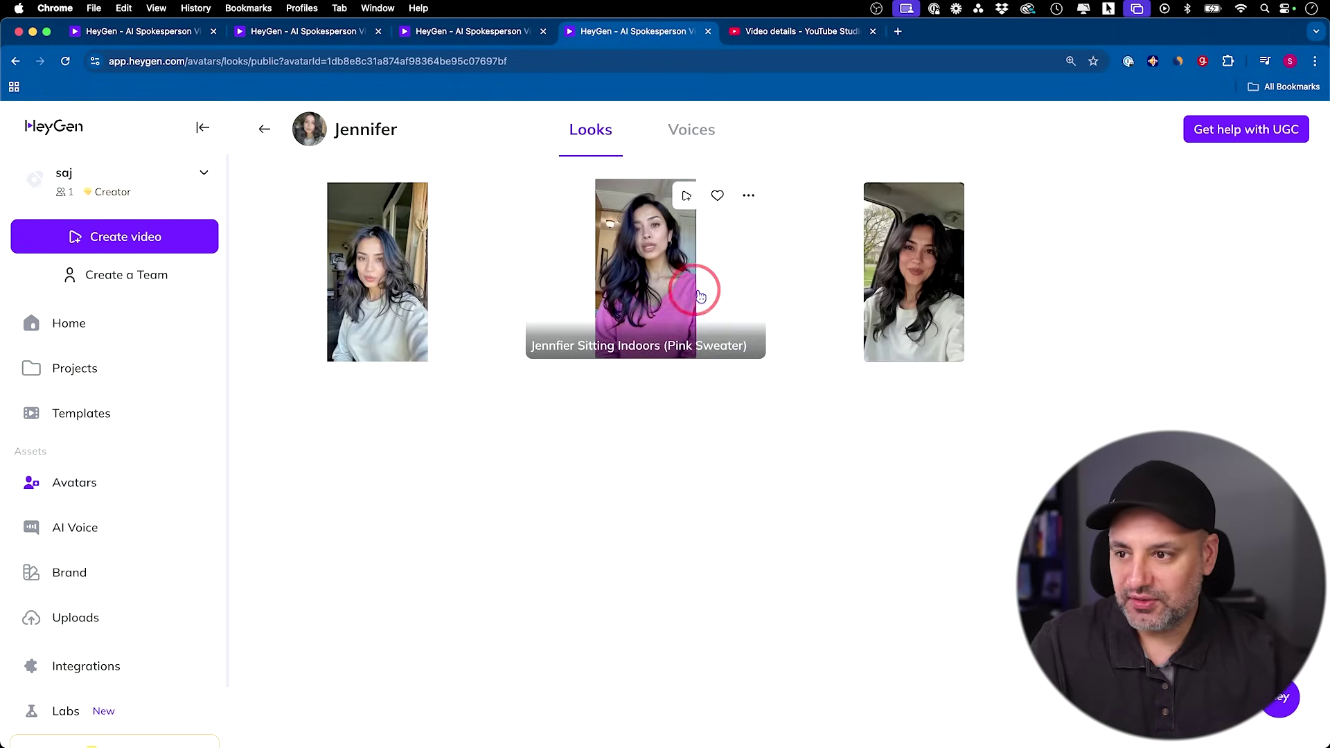
click(690, 132)
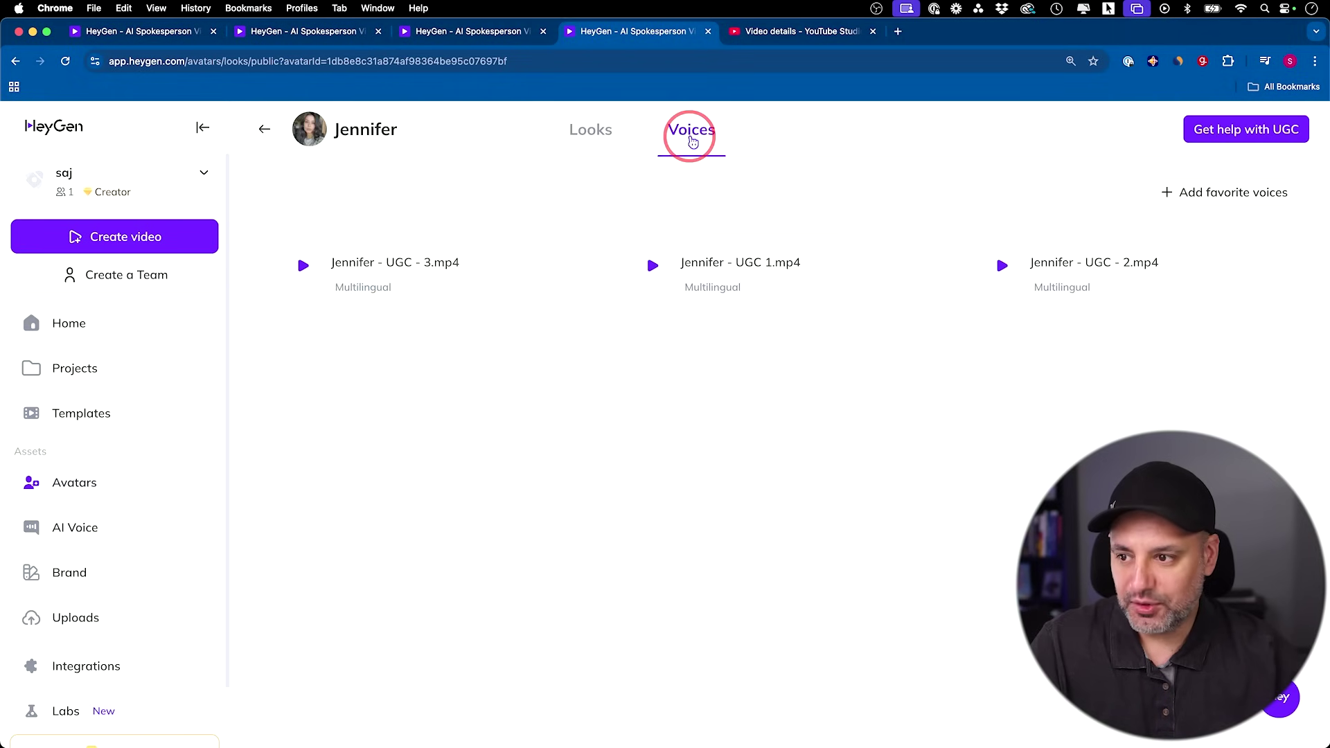
click(608, 142)
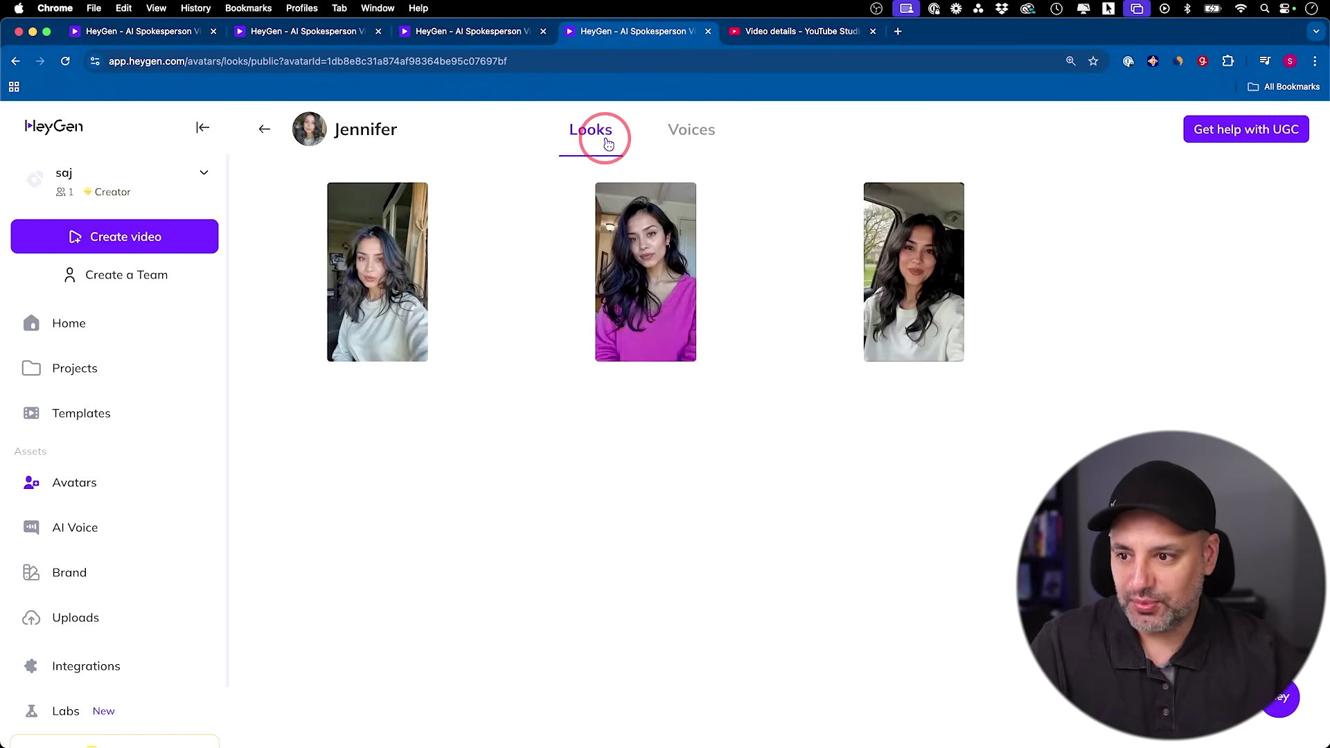
click(365, 272)
click(851, 598)
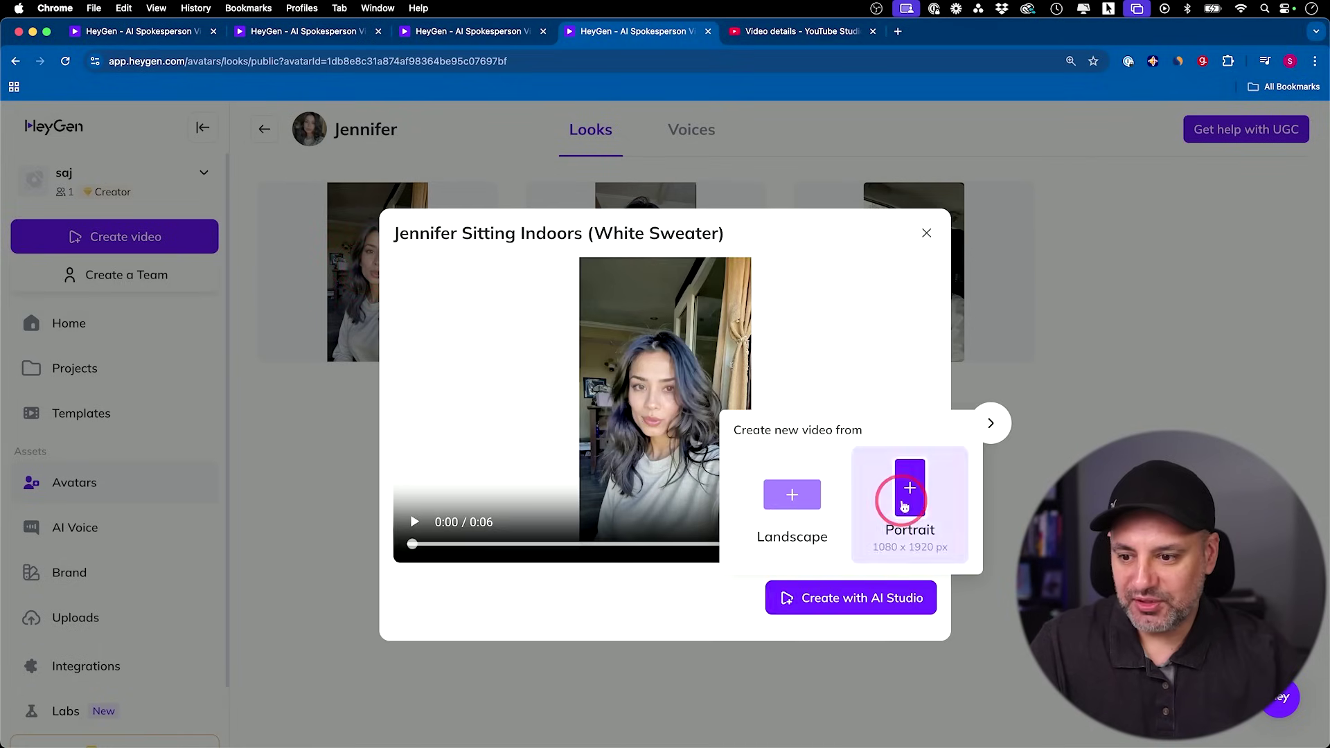
click(904, 506)
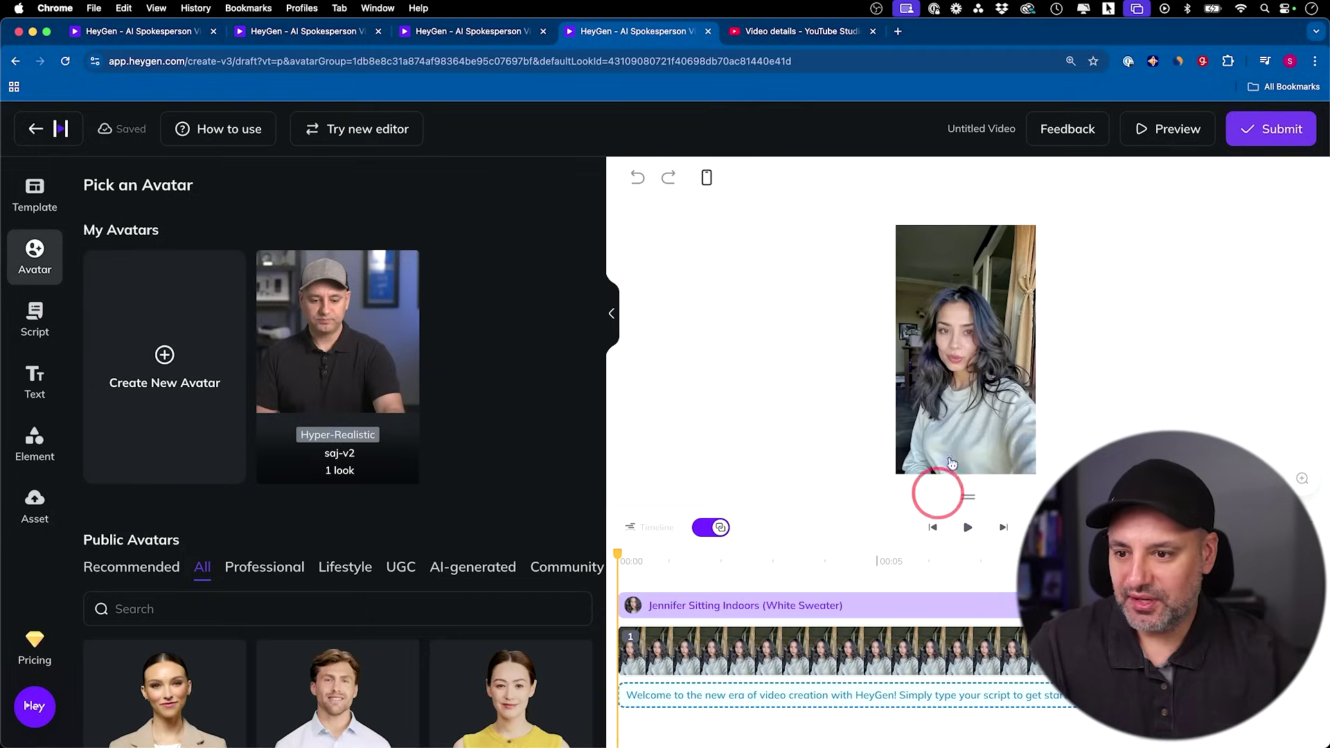
Open the Script tab and start editing the default welcome script text.
click(742, 696)
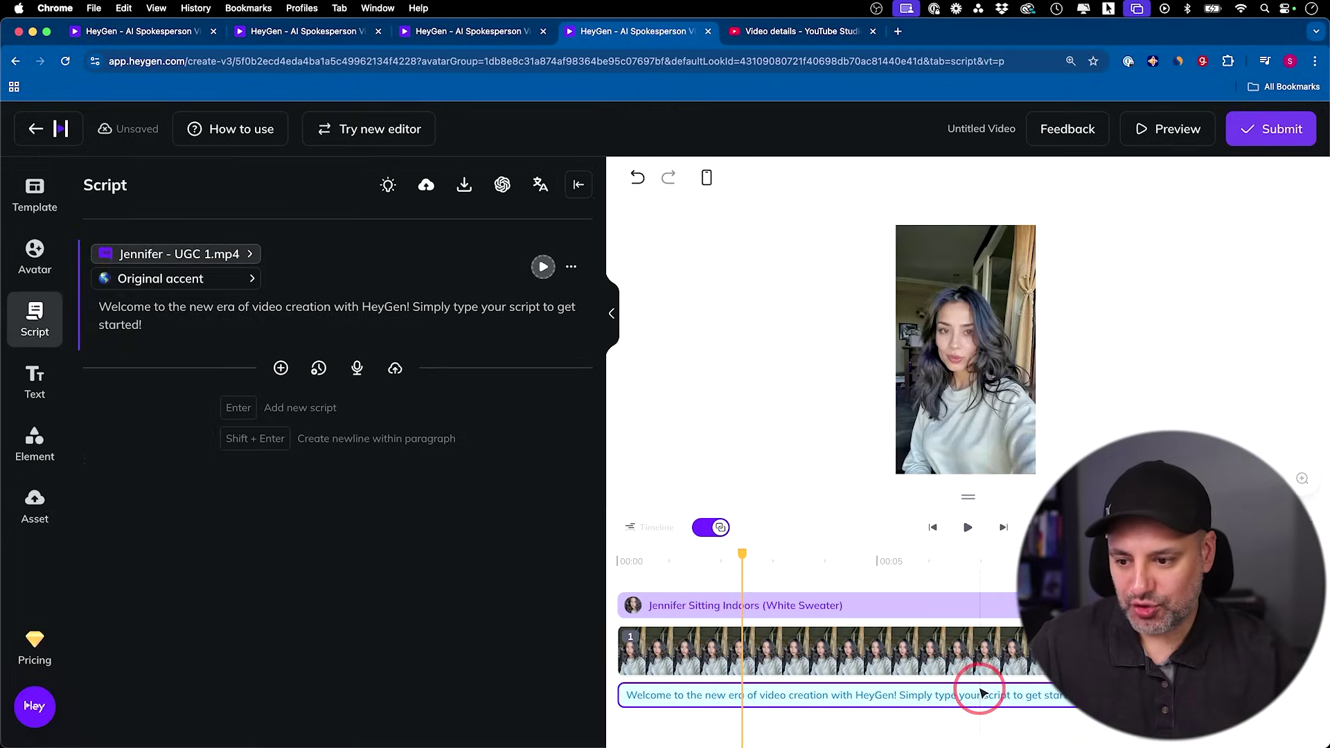
click(186, 309)
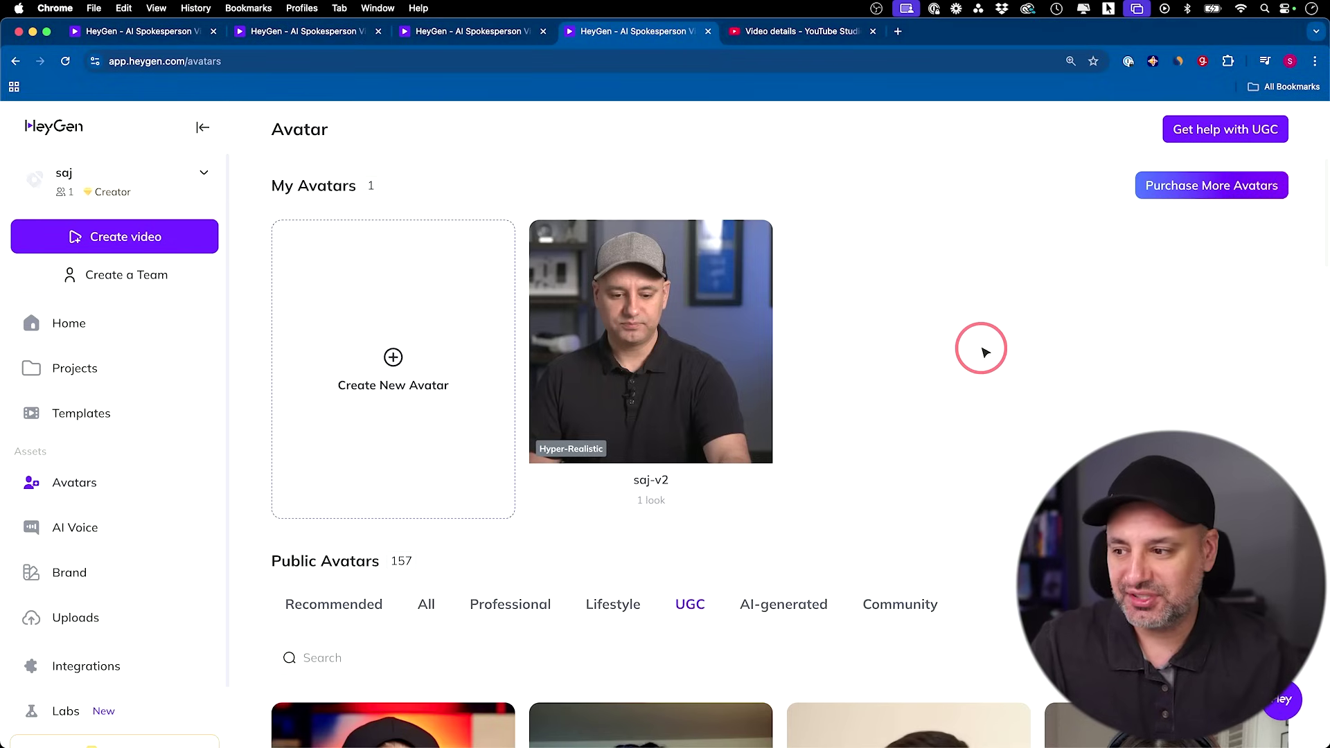
View the text-description avatar form, then open your Hyper-Realistic avatar's looks page.
click(412, 339)
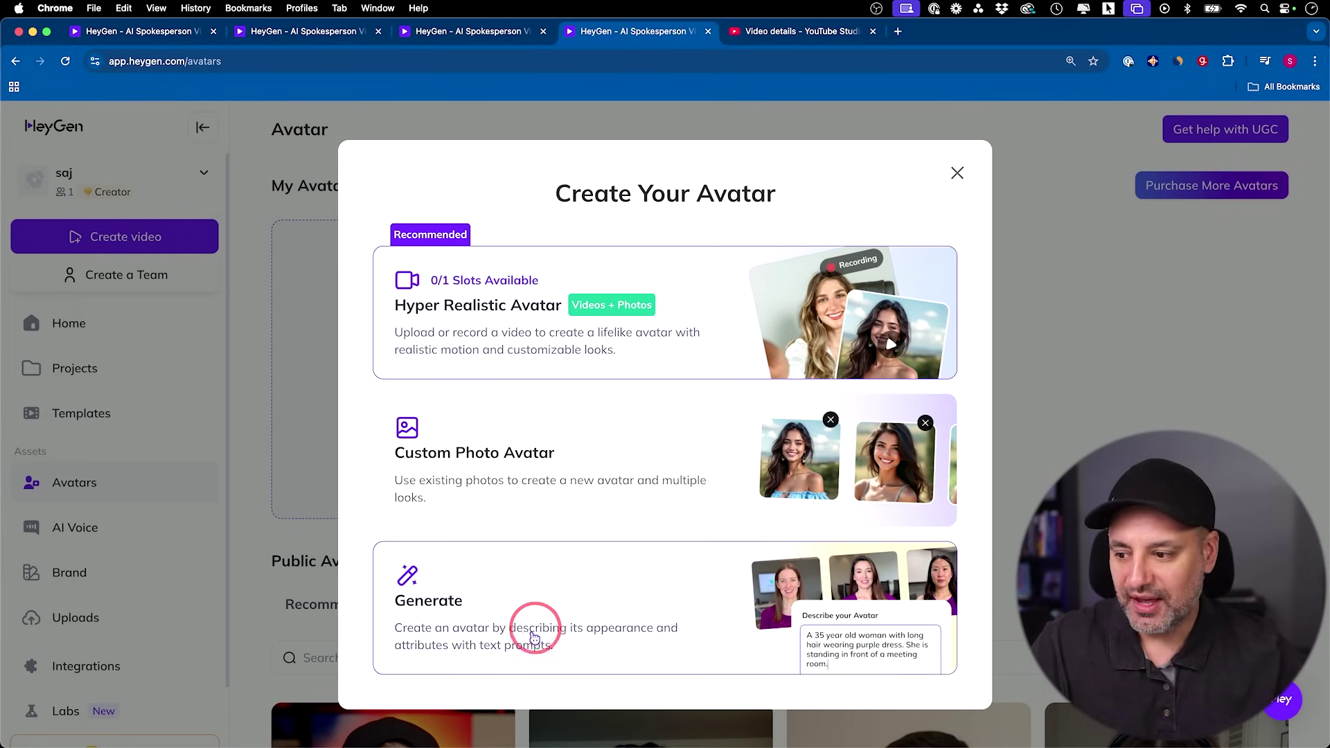
click(458, 641)
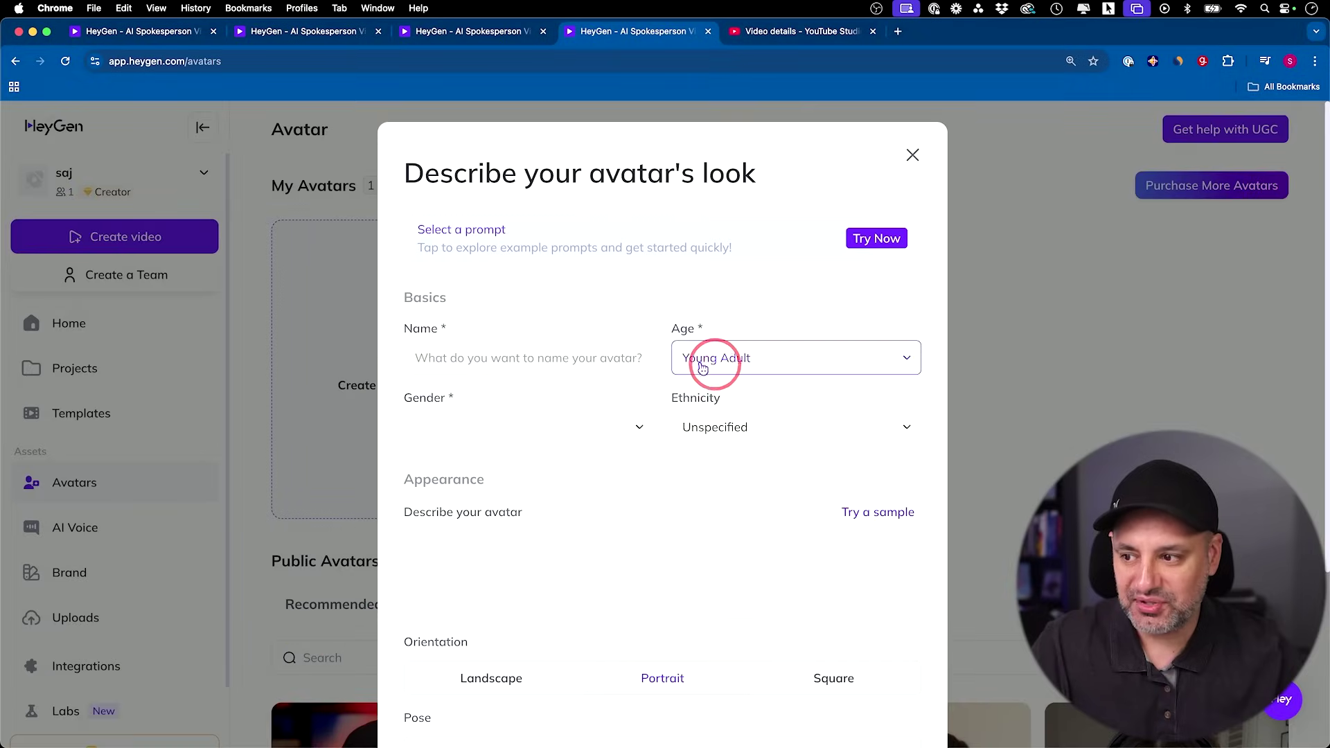
scroll(600, 365, down, 1)
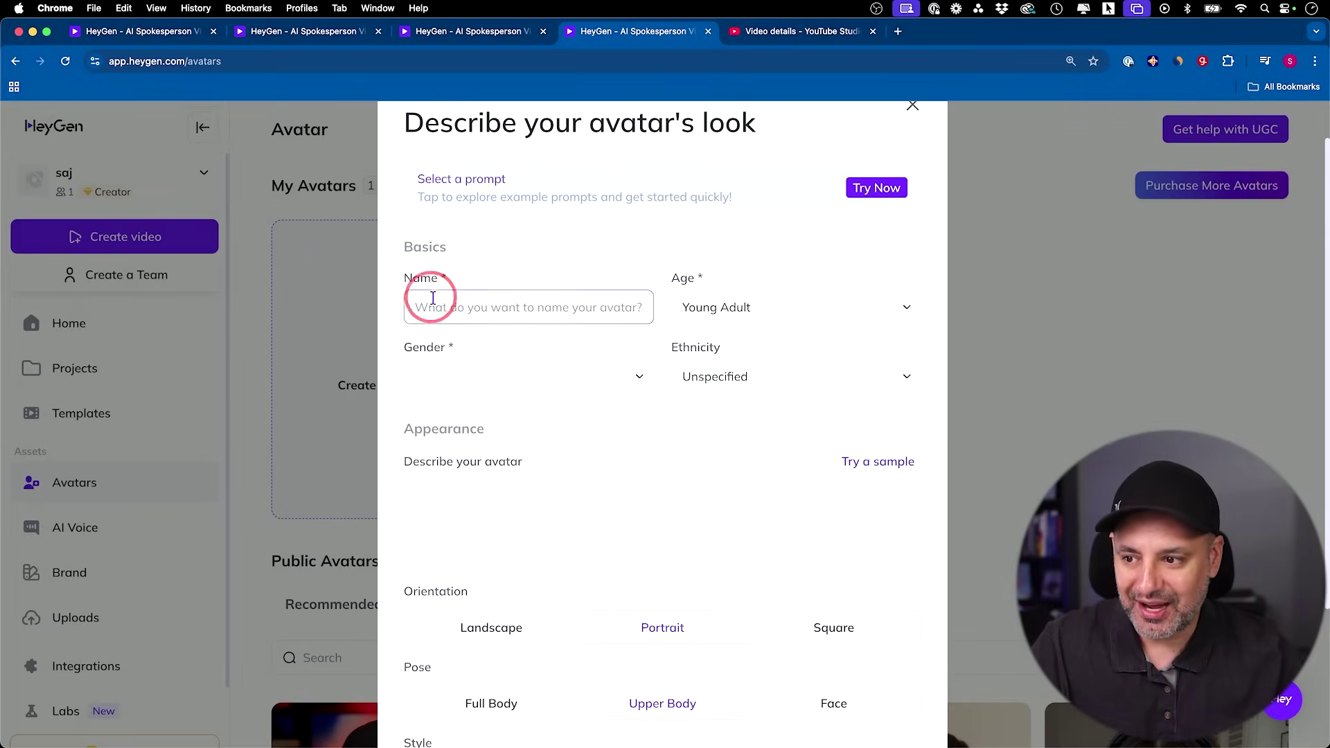
scroll(524, 399, down, 2)
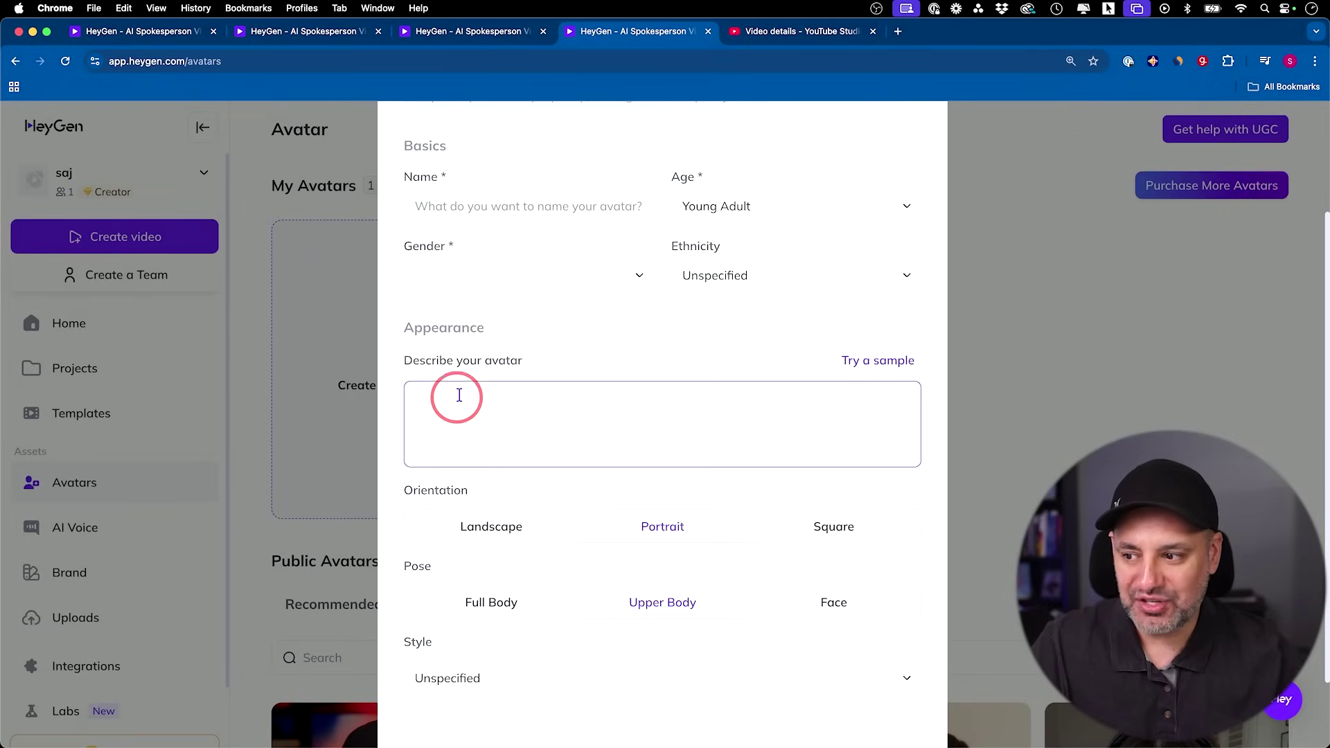
scroll(517, 368, down, 2)
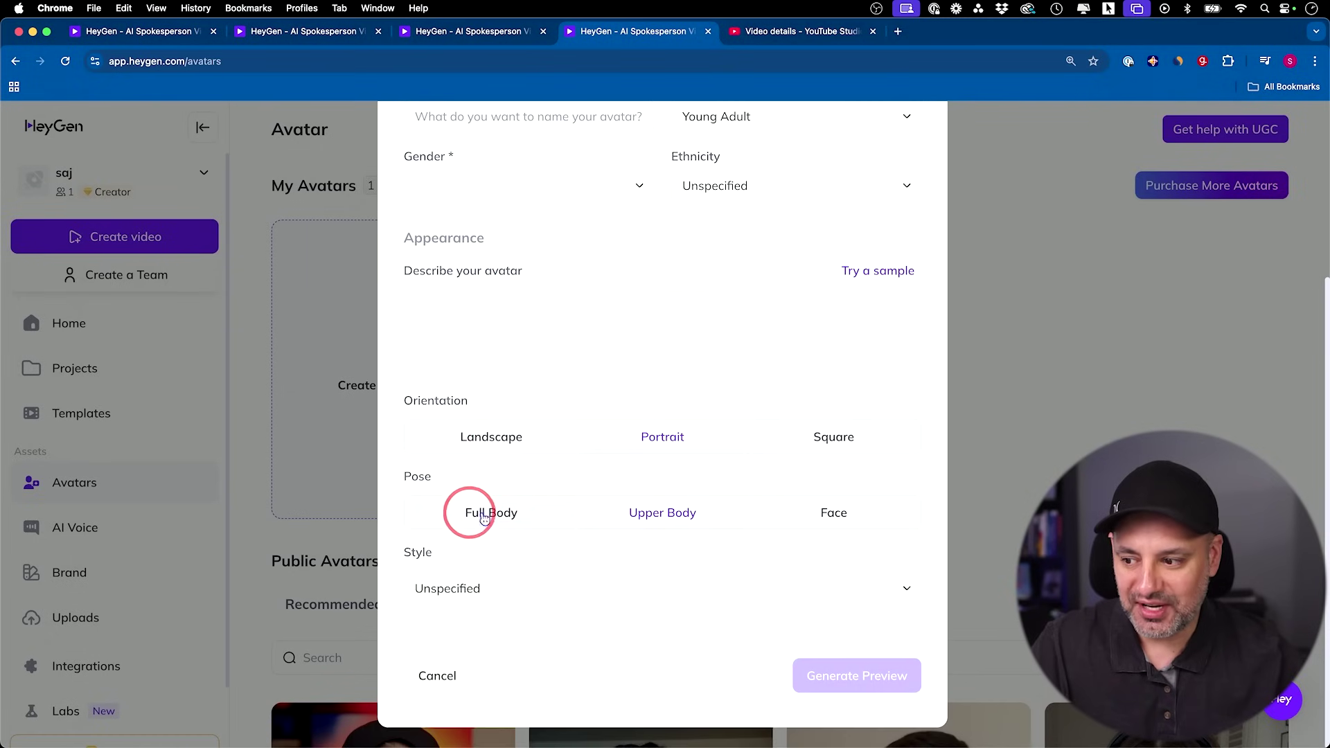
scroll(582, 596, up, 5)
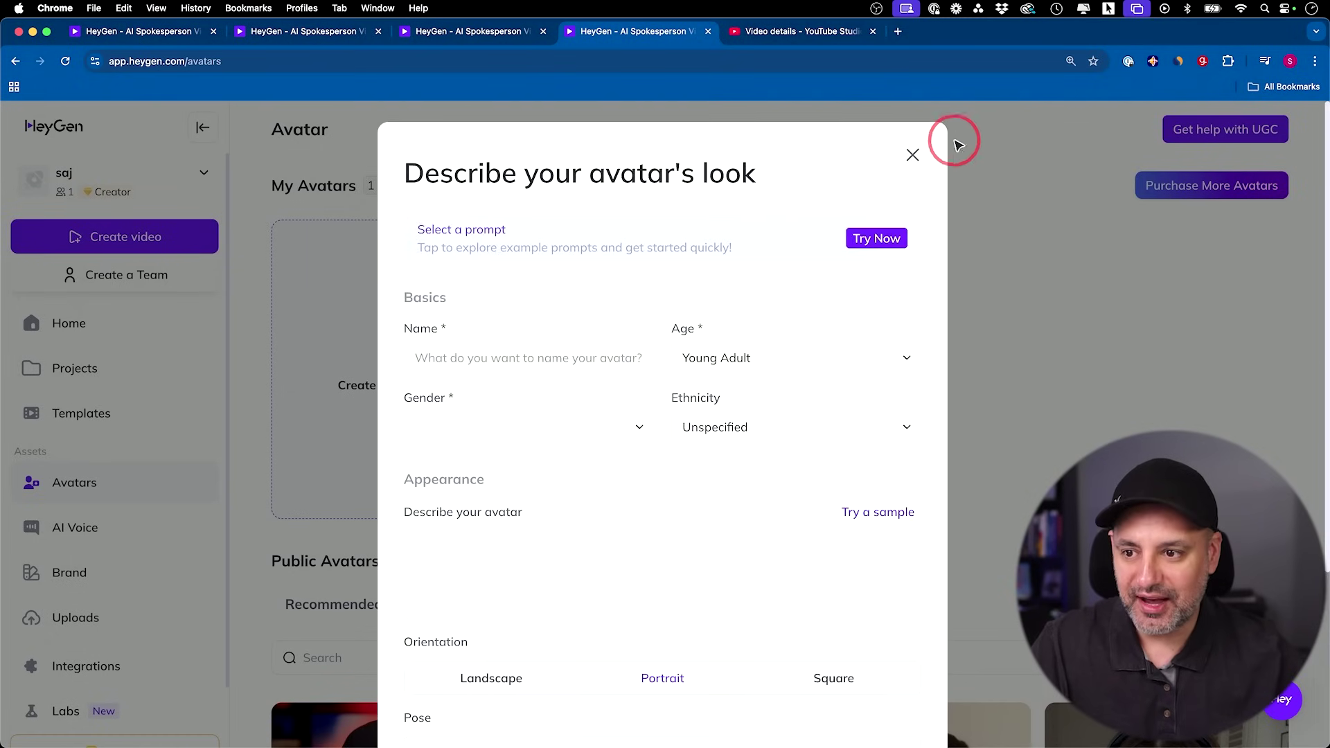
click(913, 154)
Preview the avatar's single look and the Add a new look options, closing both.
click(674, 298)
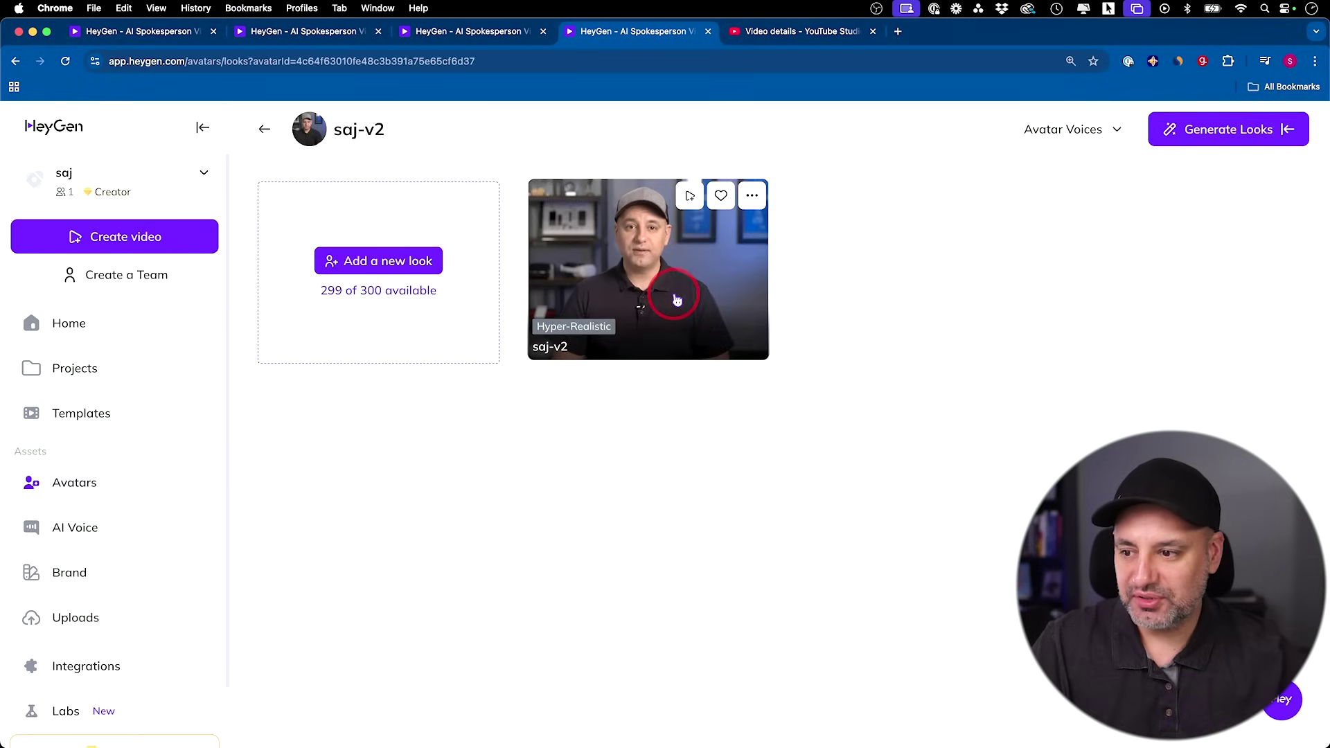
click(675, 298)
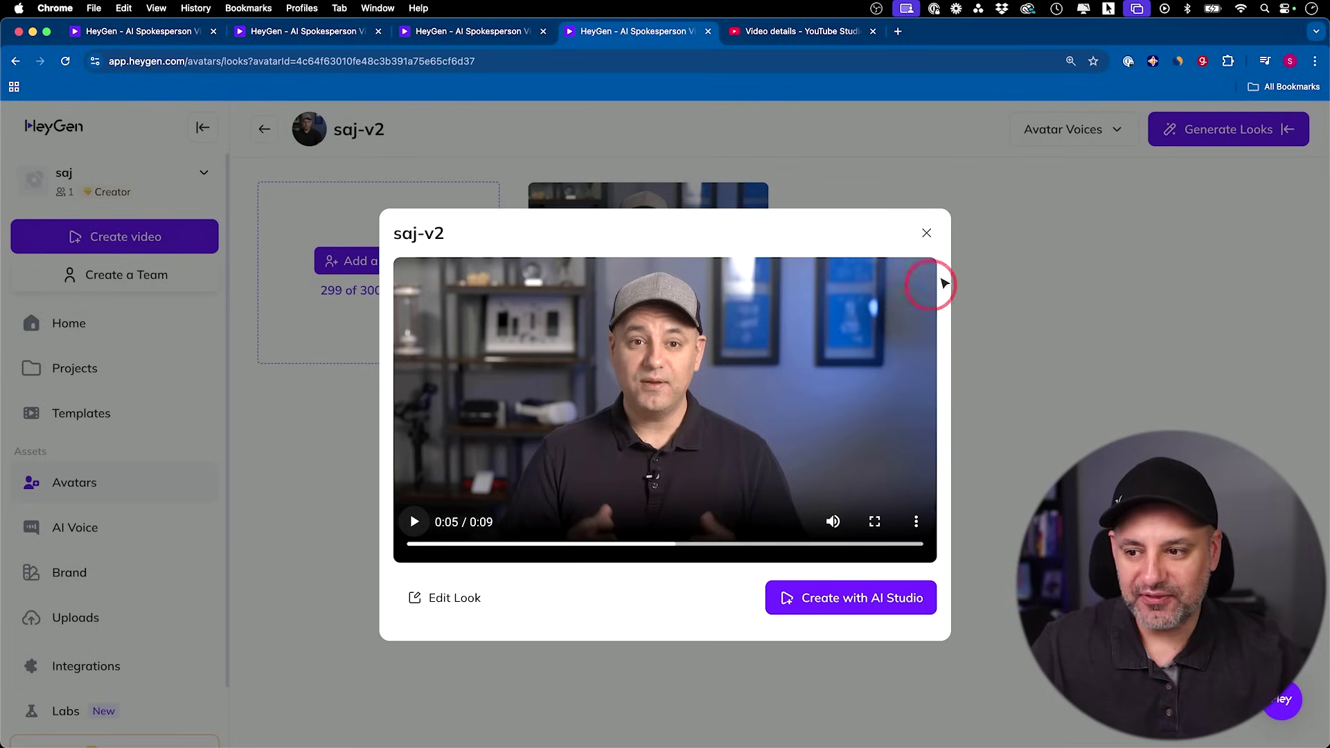
click(926, 233)
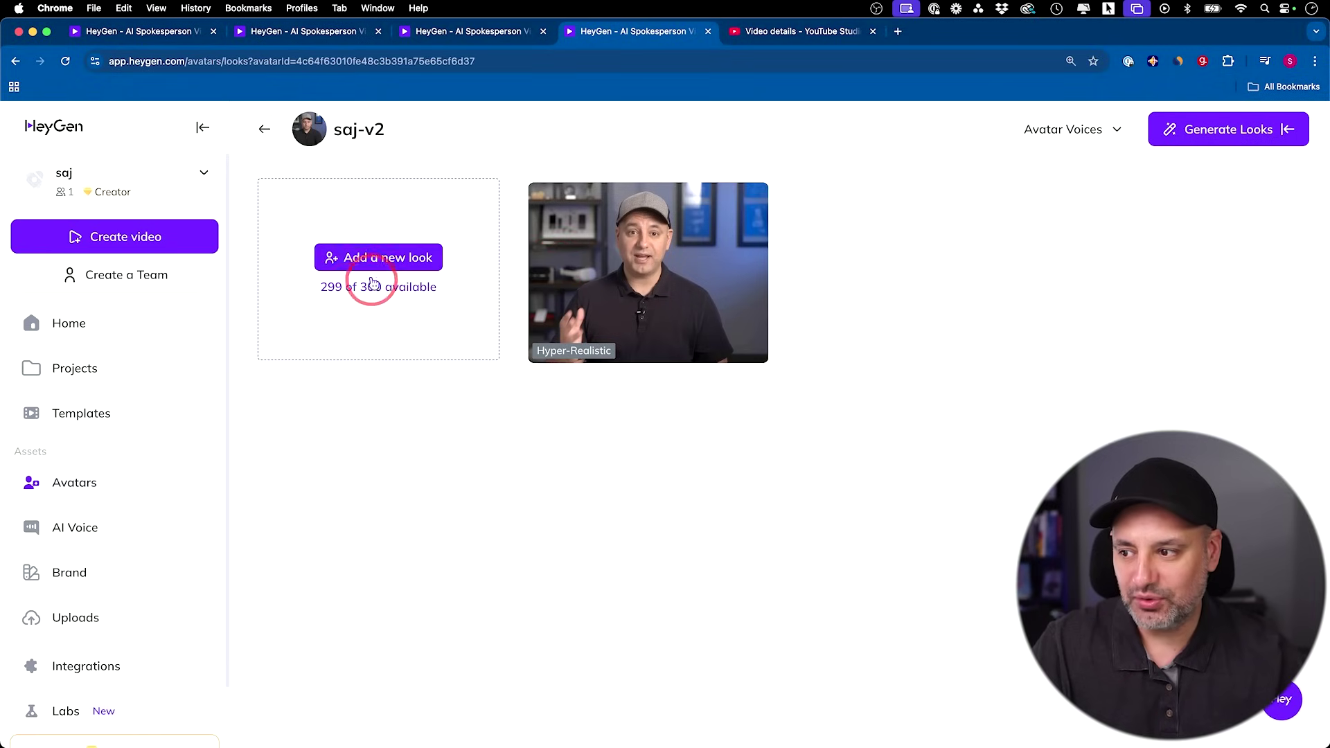
click(372, 259)
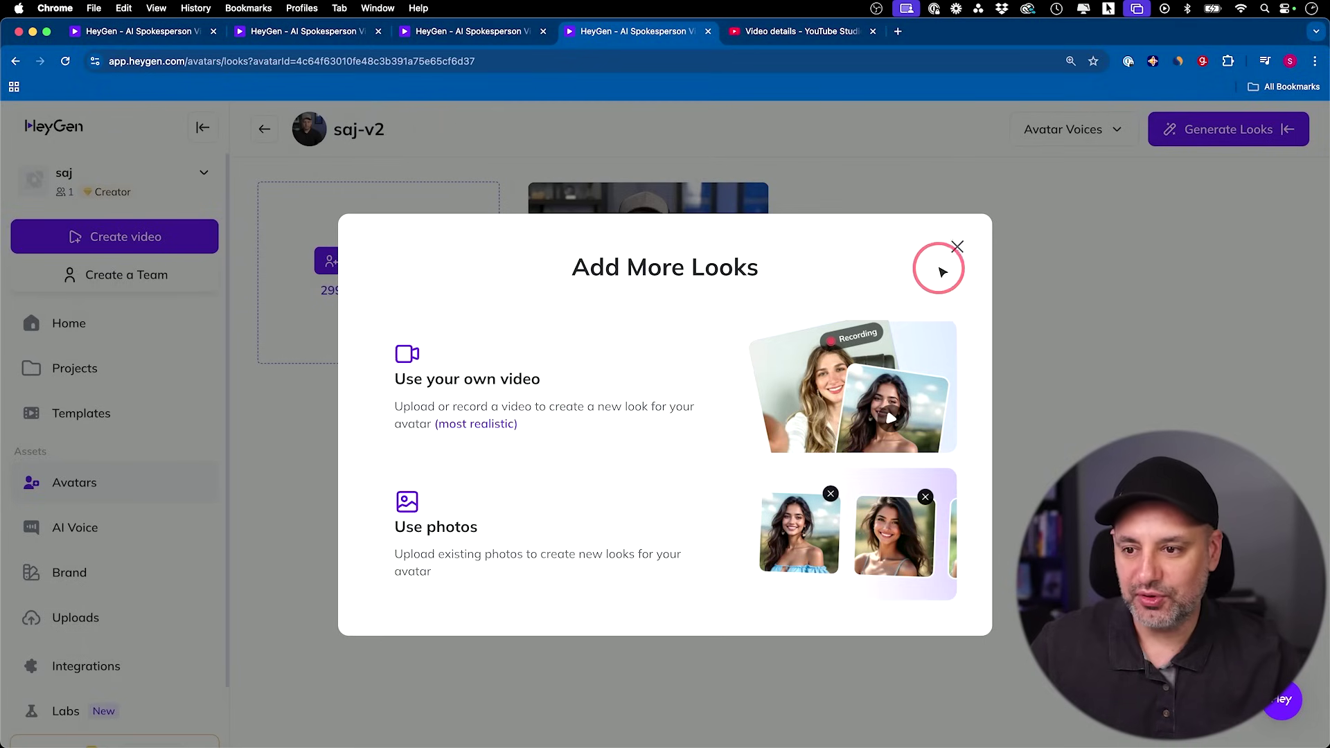
click(956, 247)
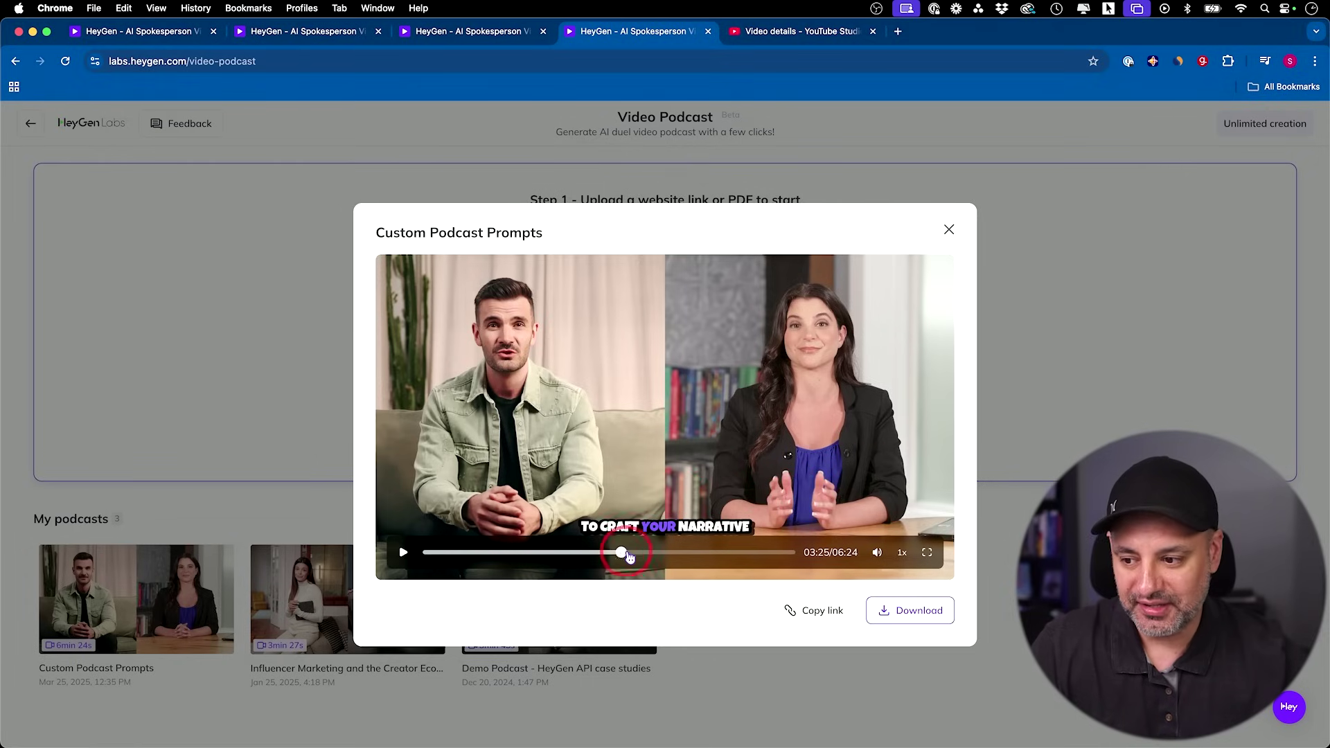
Skip the podcast ahead to 03:54.
click(660, 554)
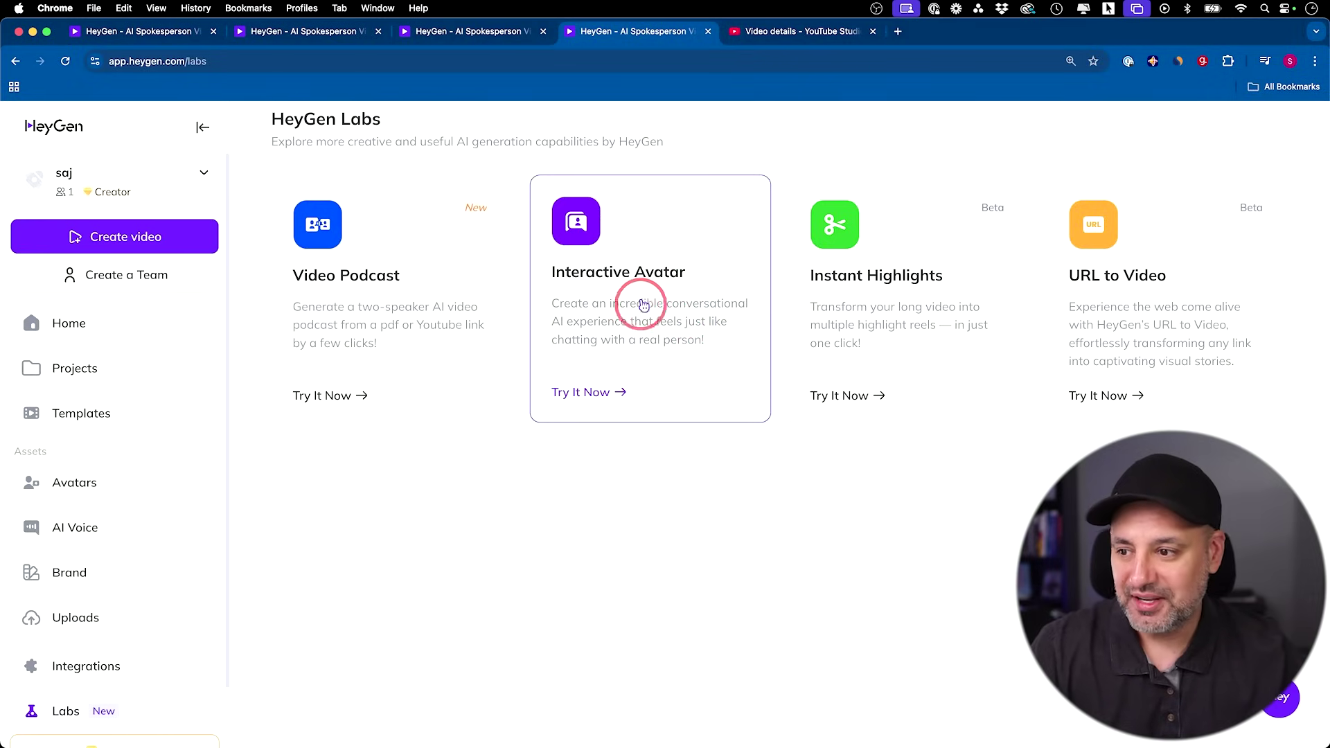
Open the Interactive Avatar lab and browse its Public Avatars and My Avatars lists.
click(602, 285)
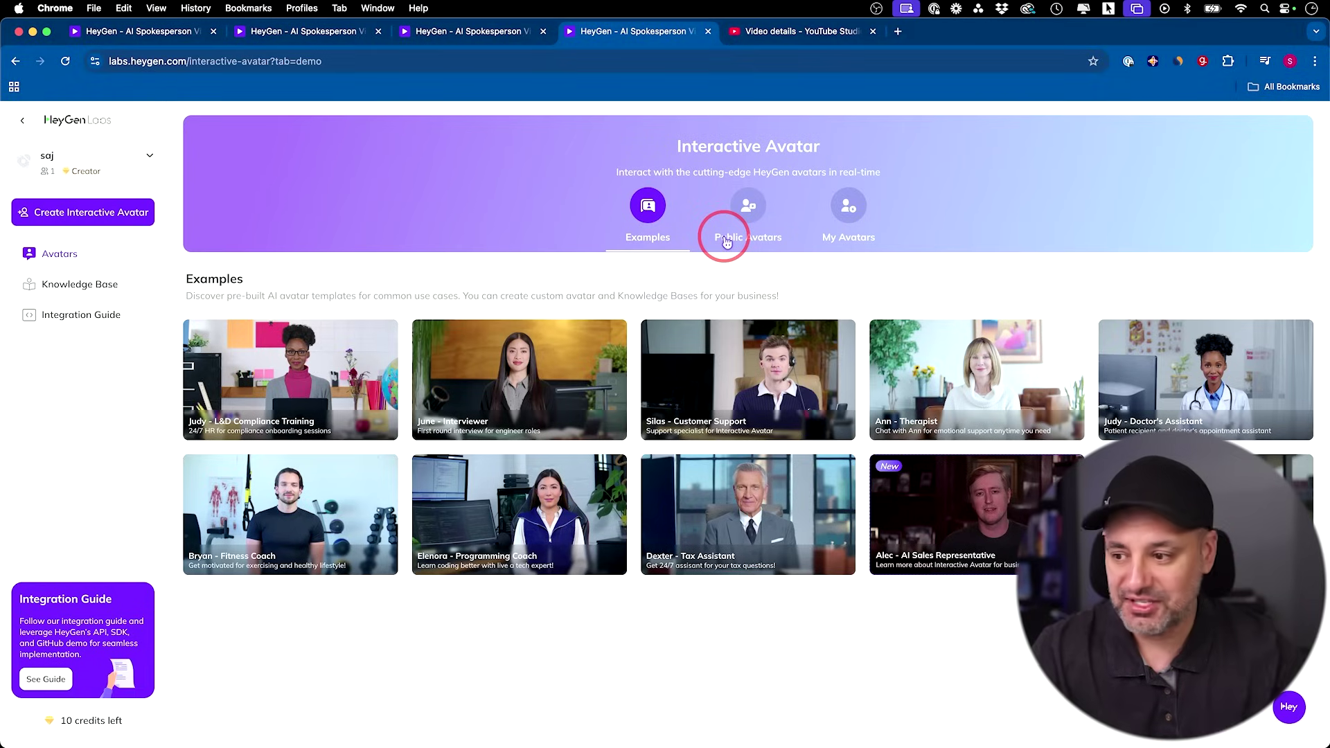
click(743, 210)
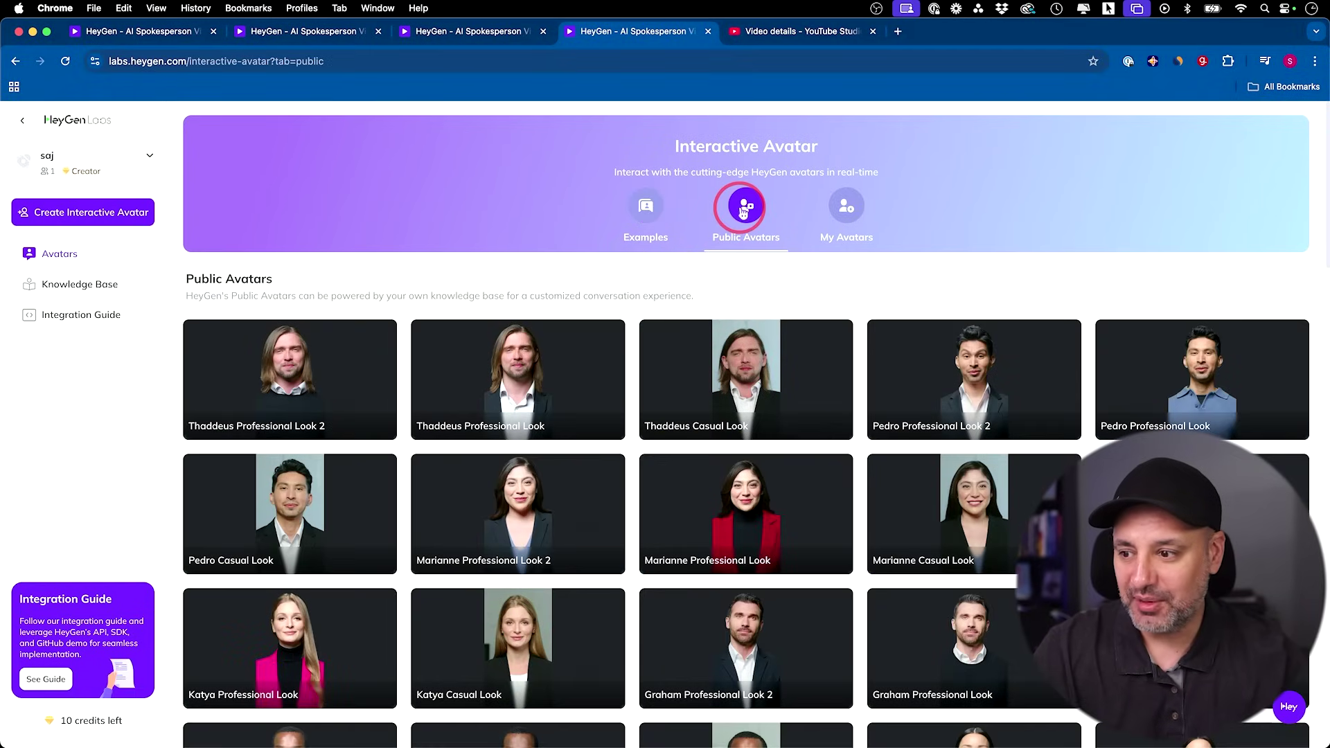
click(847, 209)
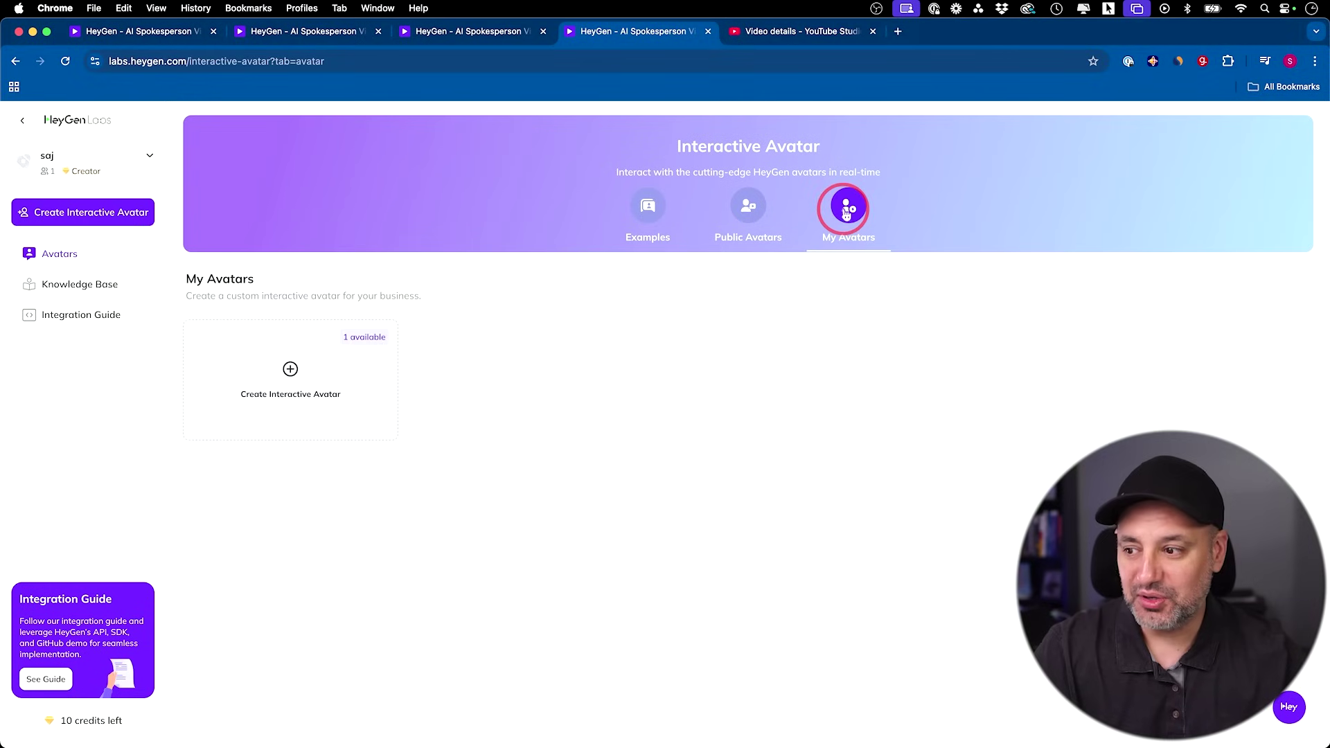
Preview Create Interactive Avatar, pause its instruction video, go back, and show the example avatars.
click(318, 382)
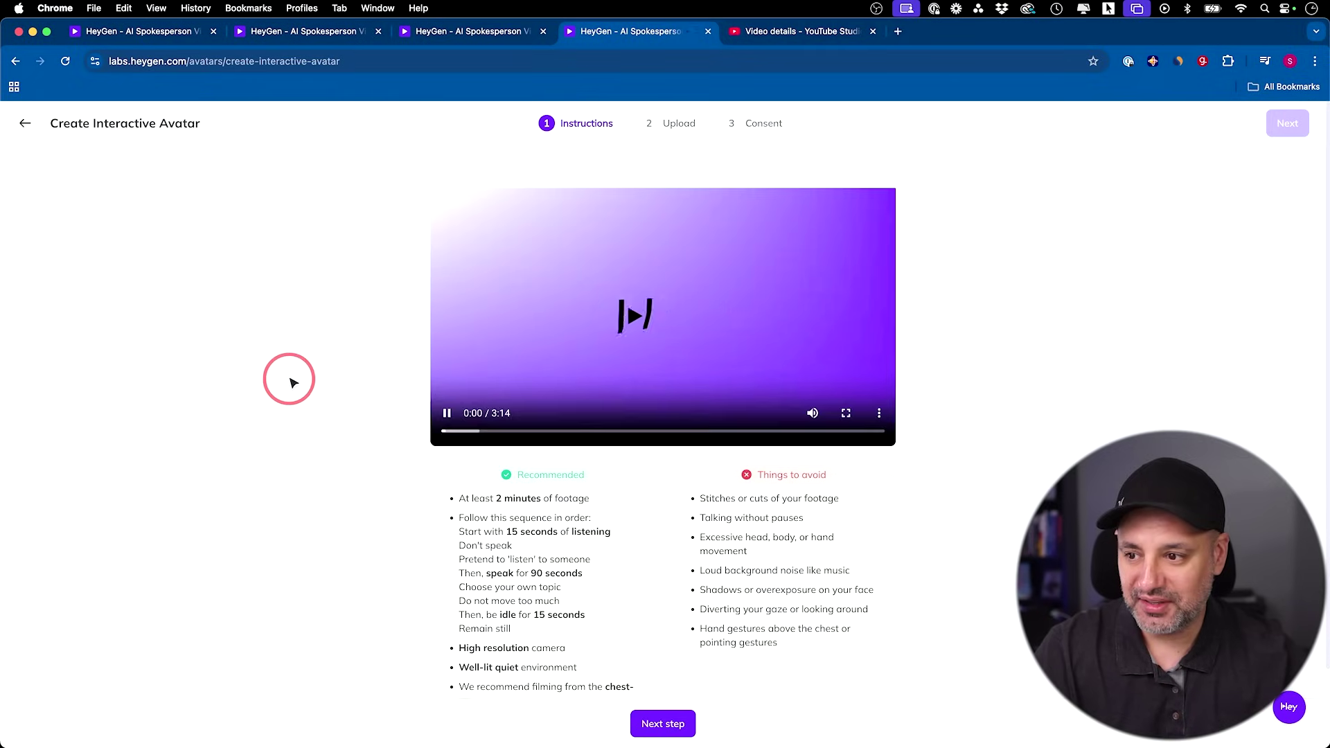
click(447, 415)
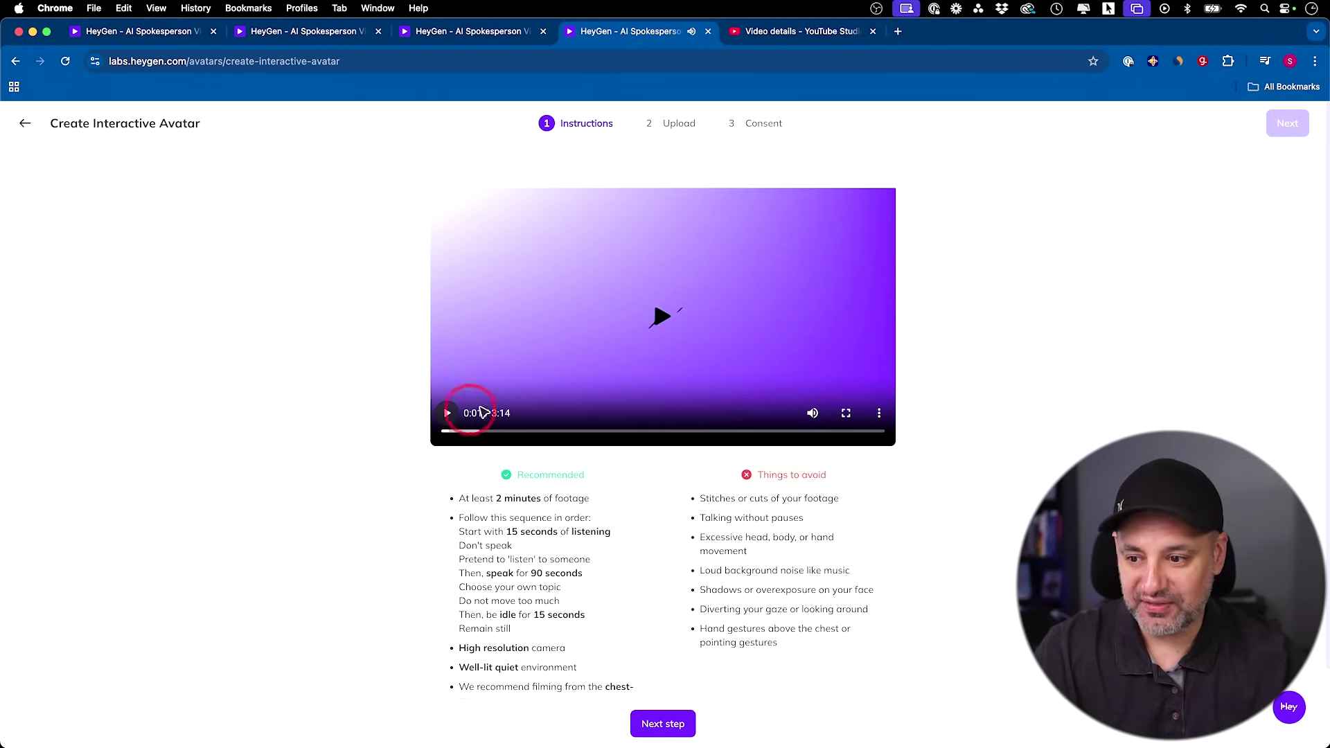
click(613, 380)
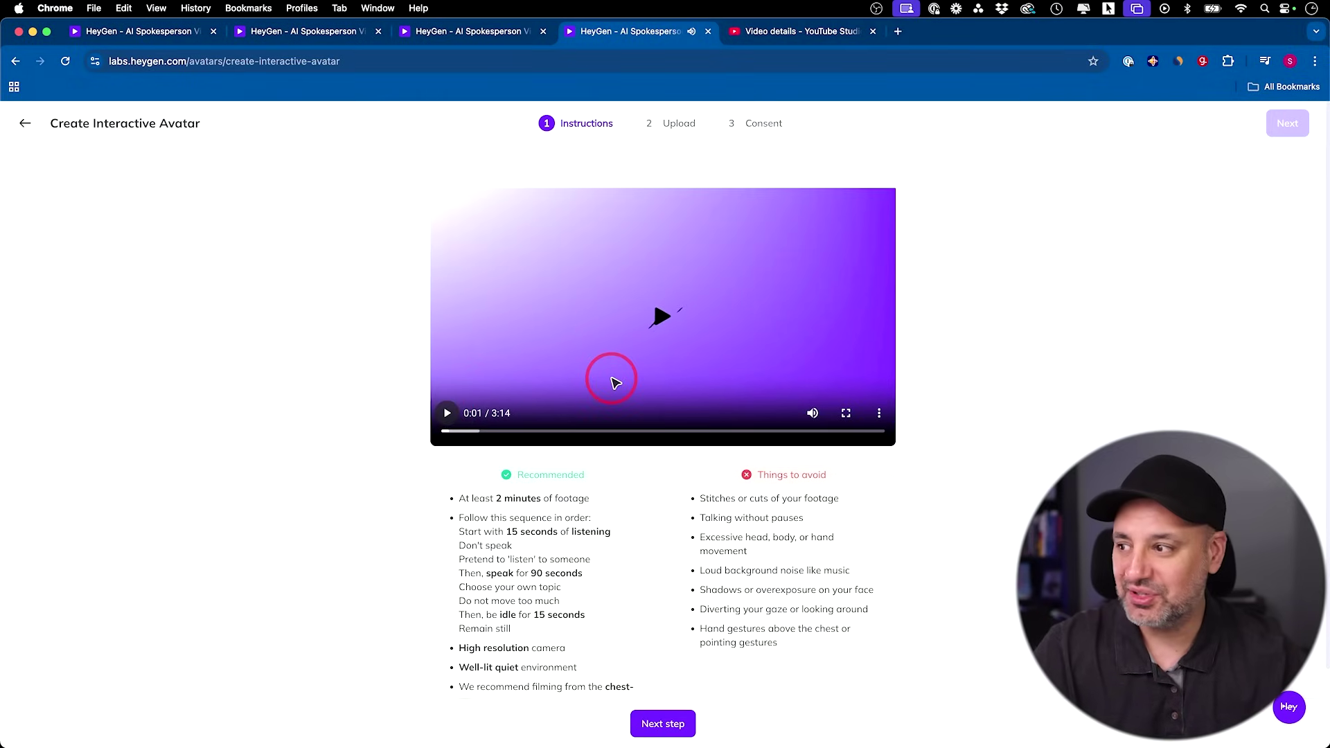
click(24, 124)
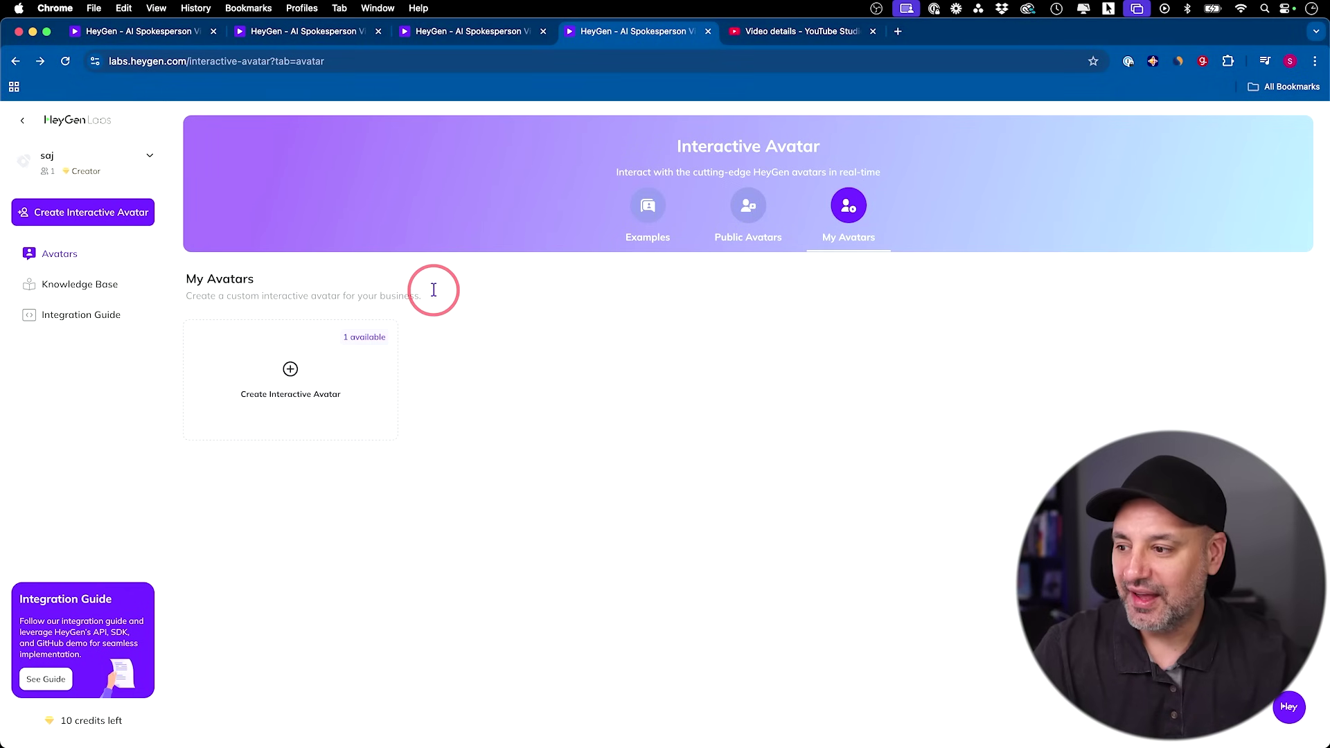
click(646, 211)
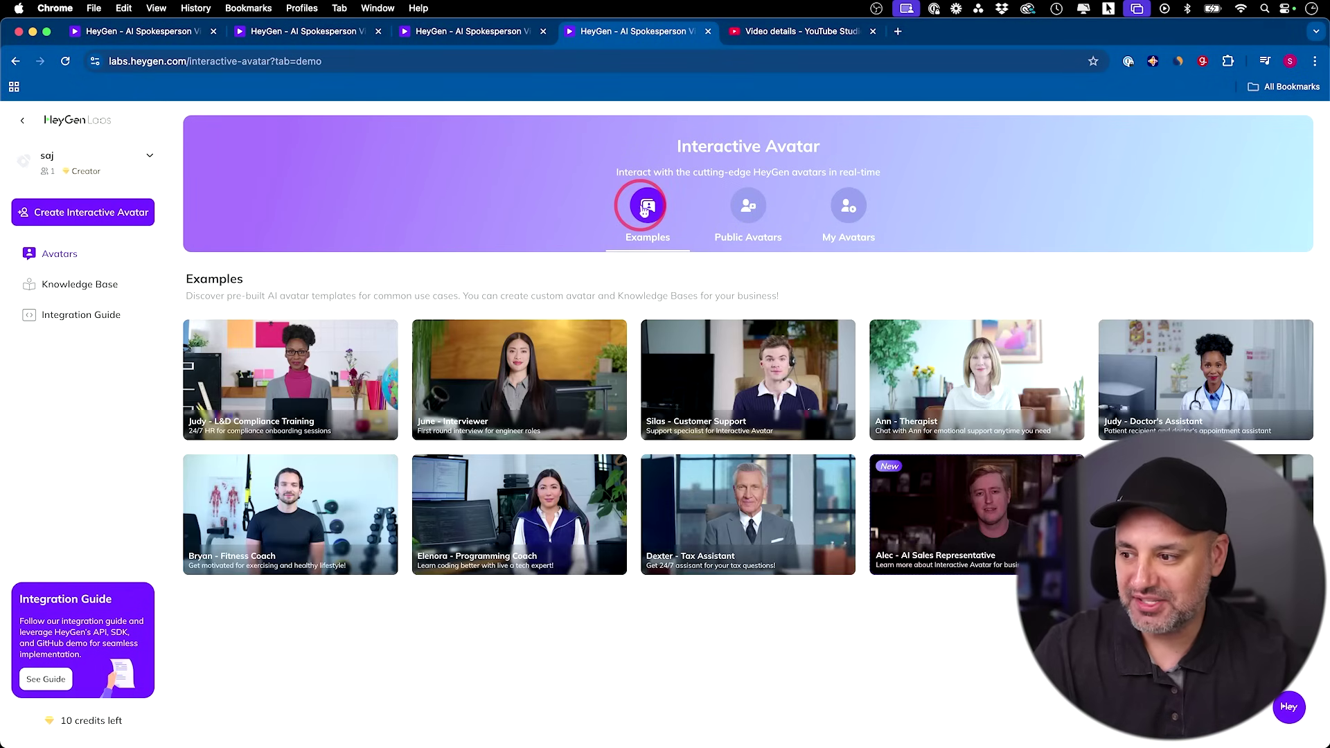
mouse_move(292, 380)
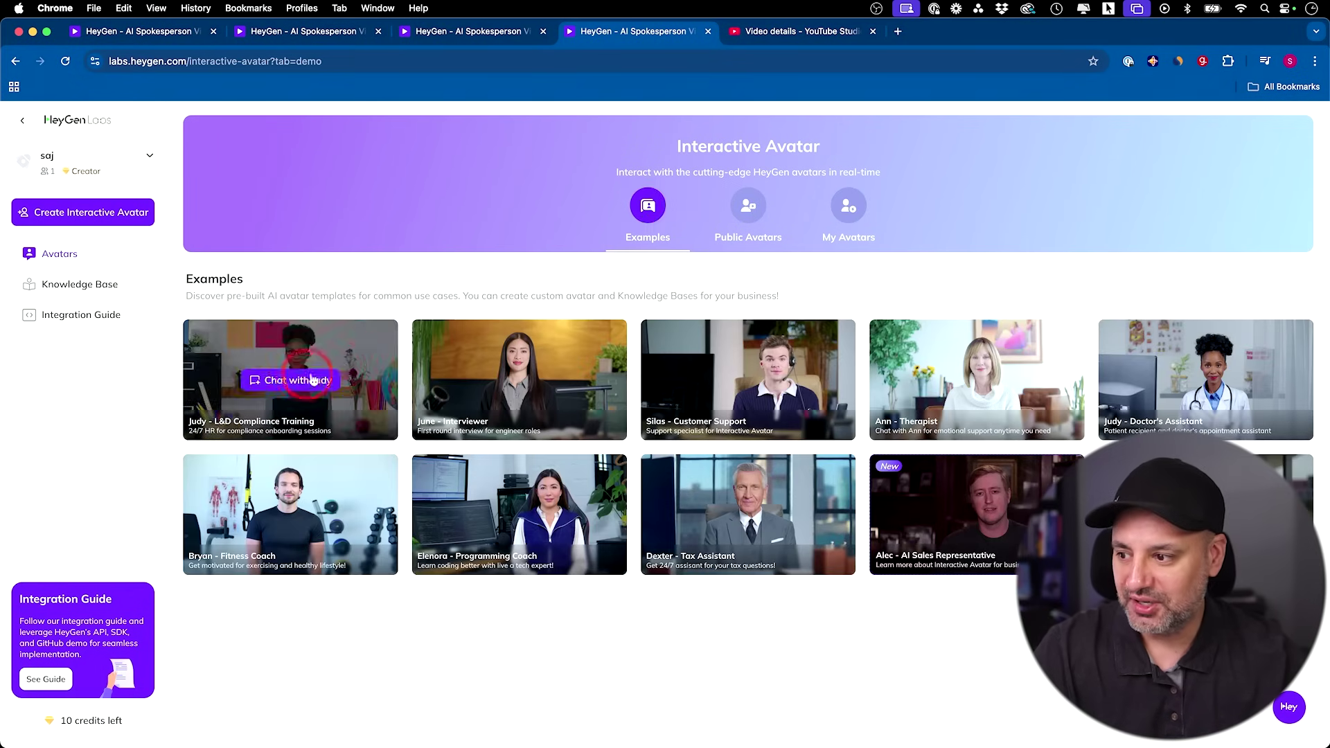
click(287, 386)
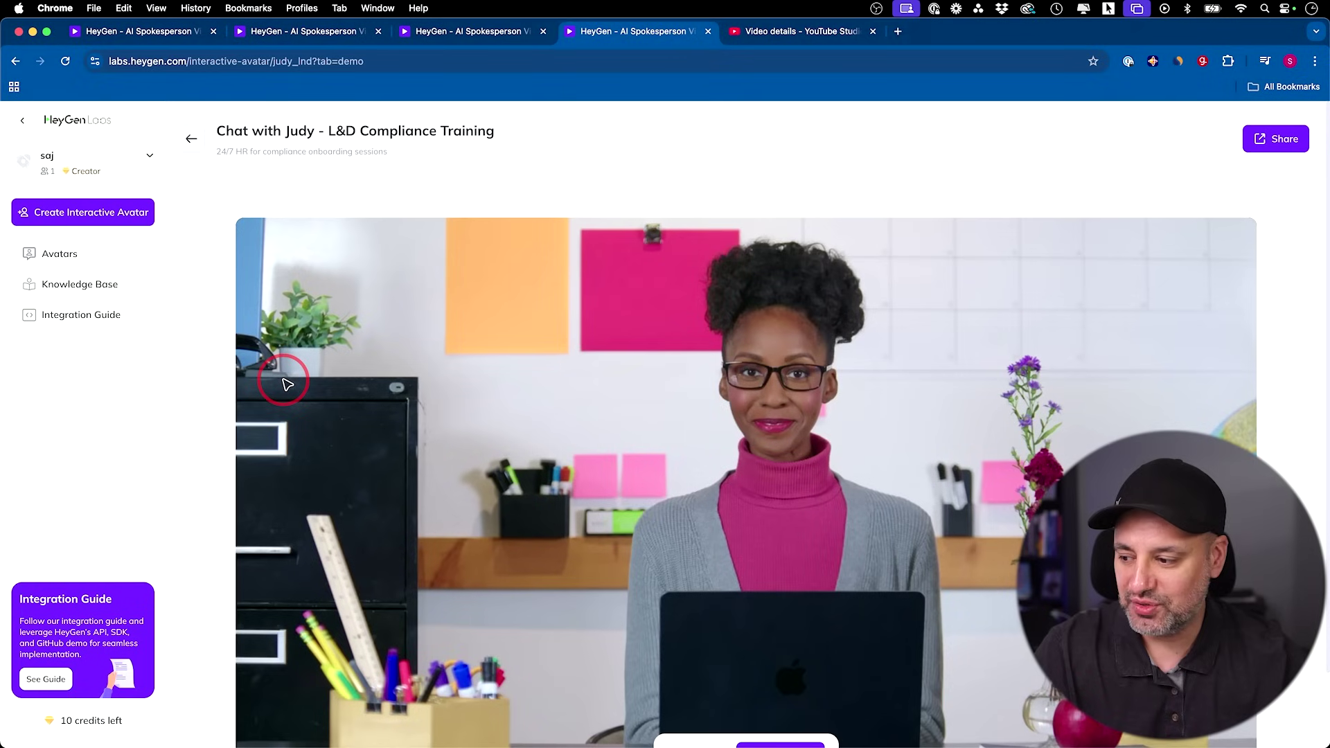
scroll(832, 609, down, 2)
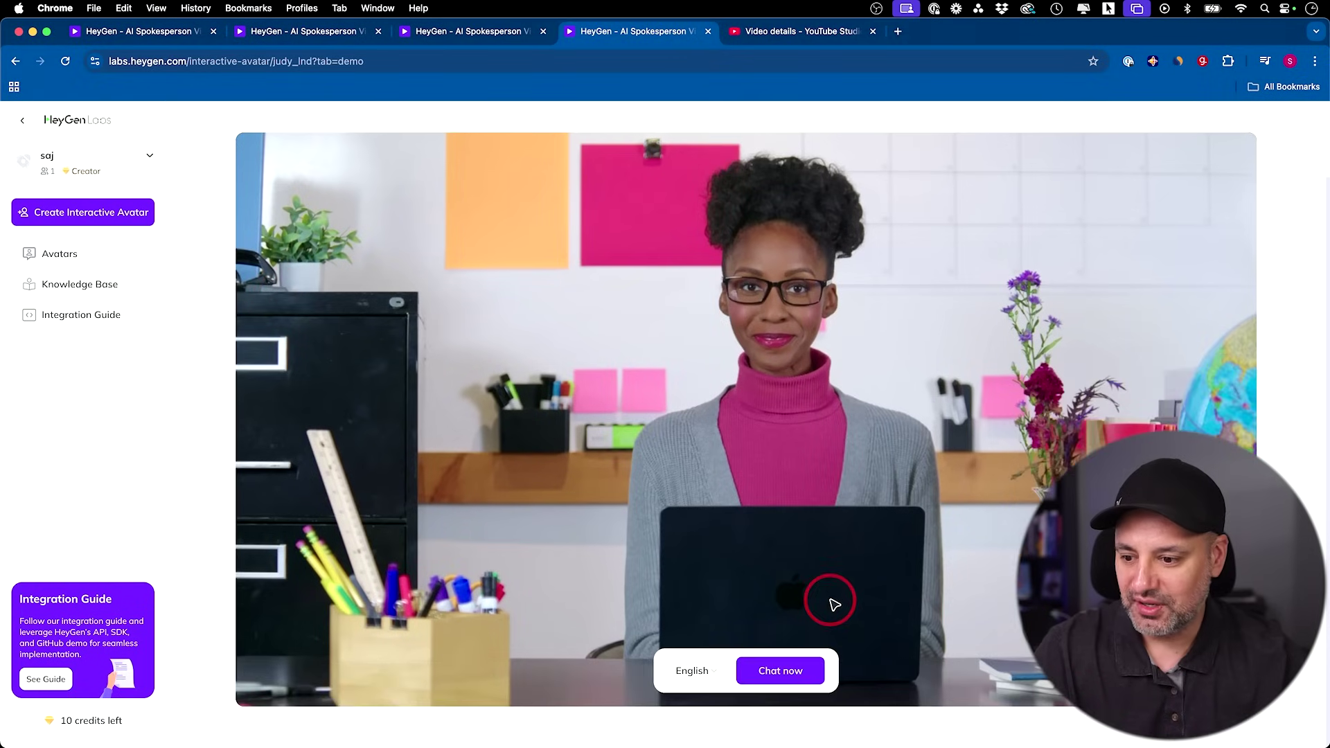
click(777, 673)
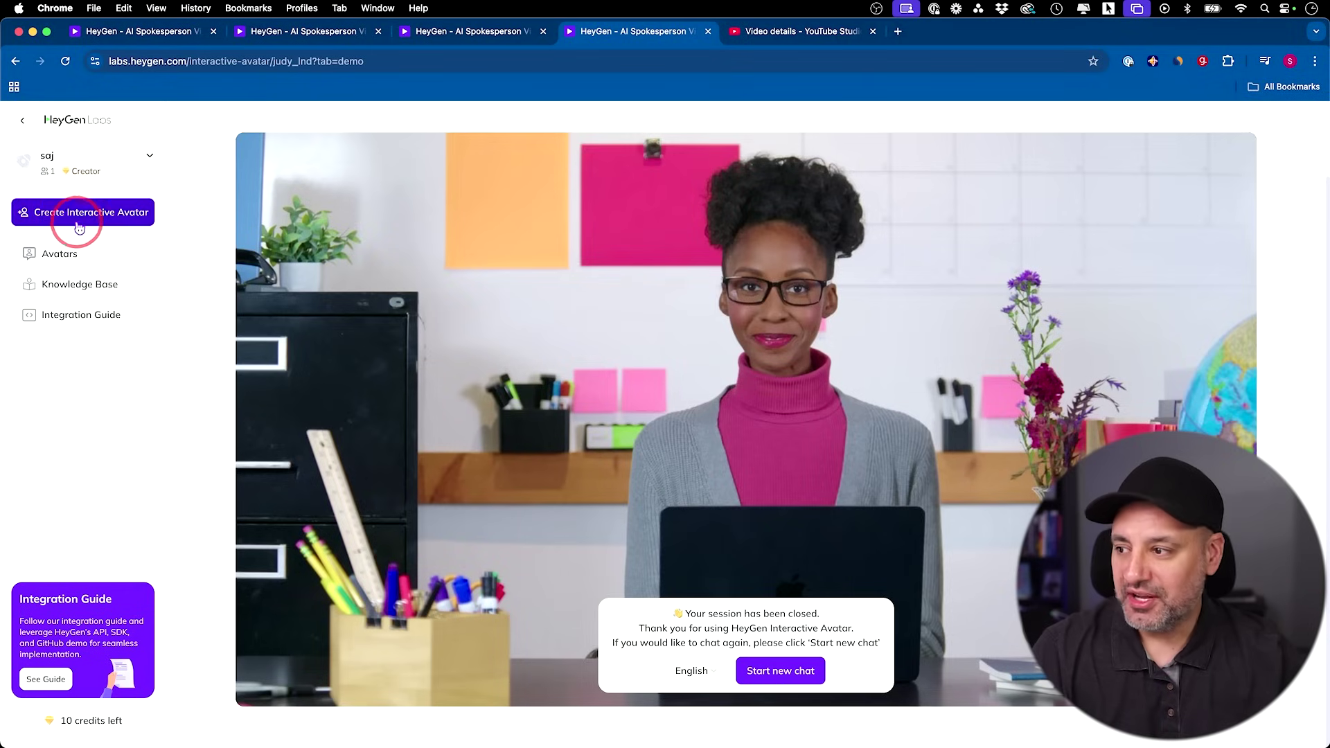
click(75, 256)
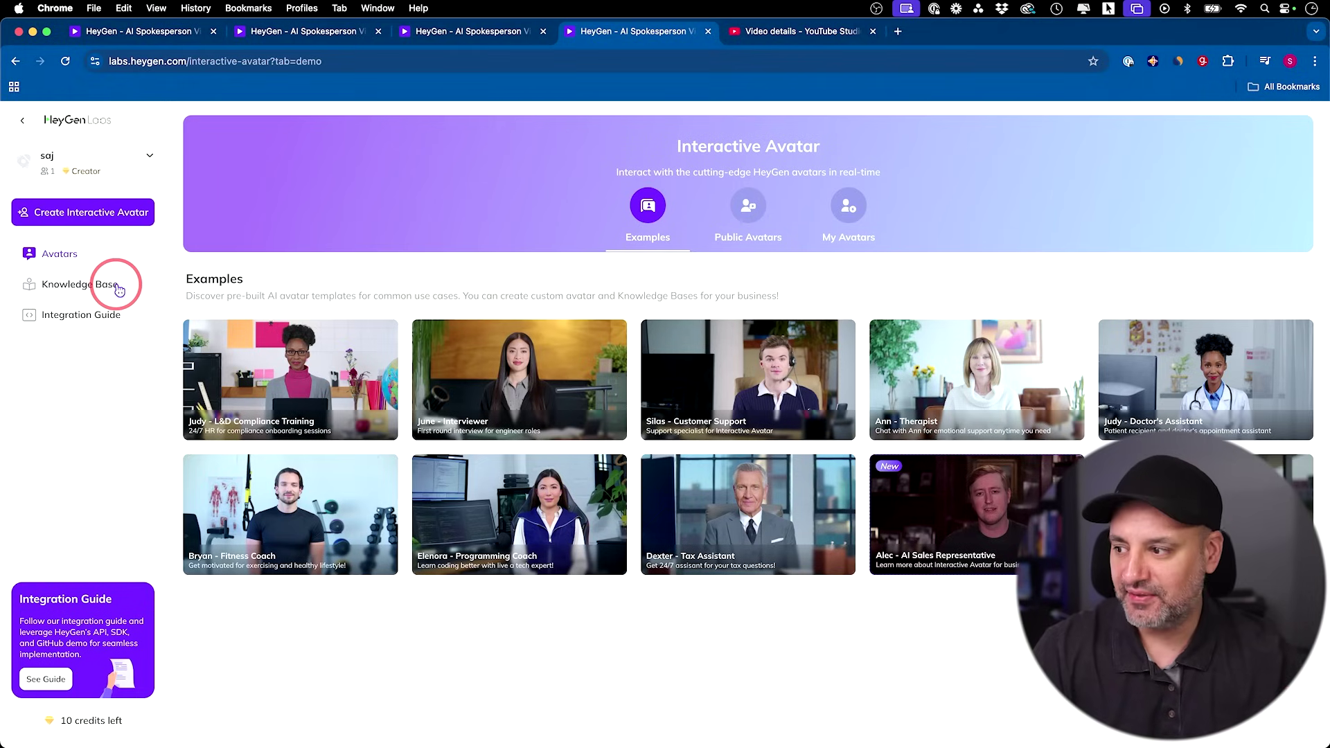
click(83, 290)
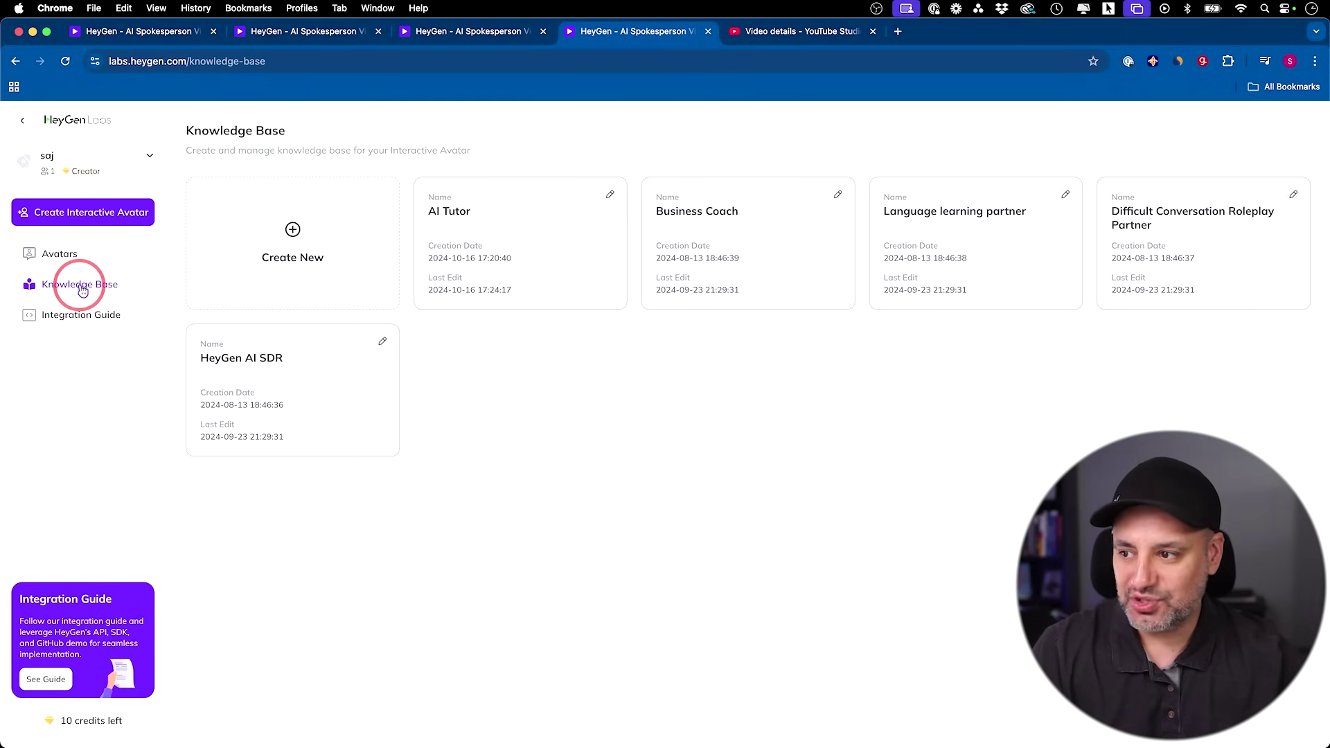
Discard a new knowledge base, view the Integration Guide's Embed instructions, then return to Labs.
click(272, 253)
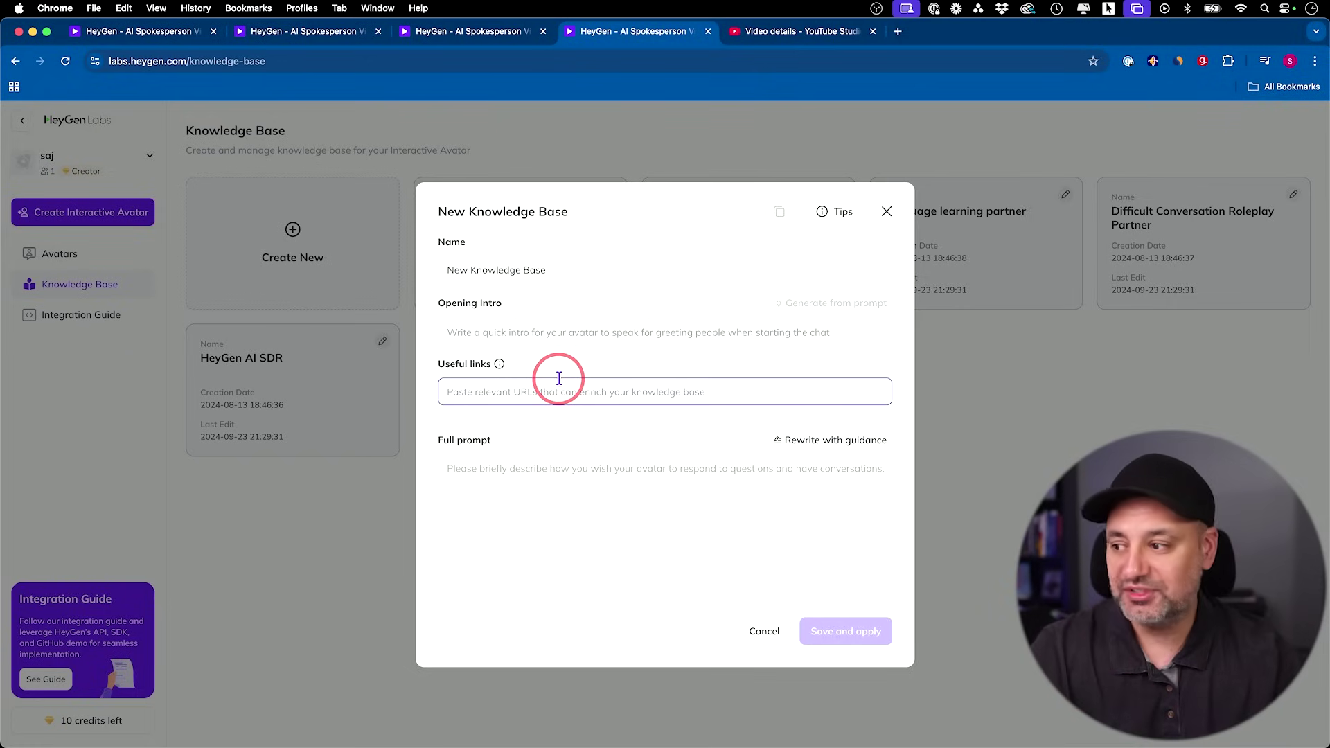
click(886, 211)
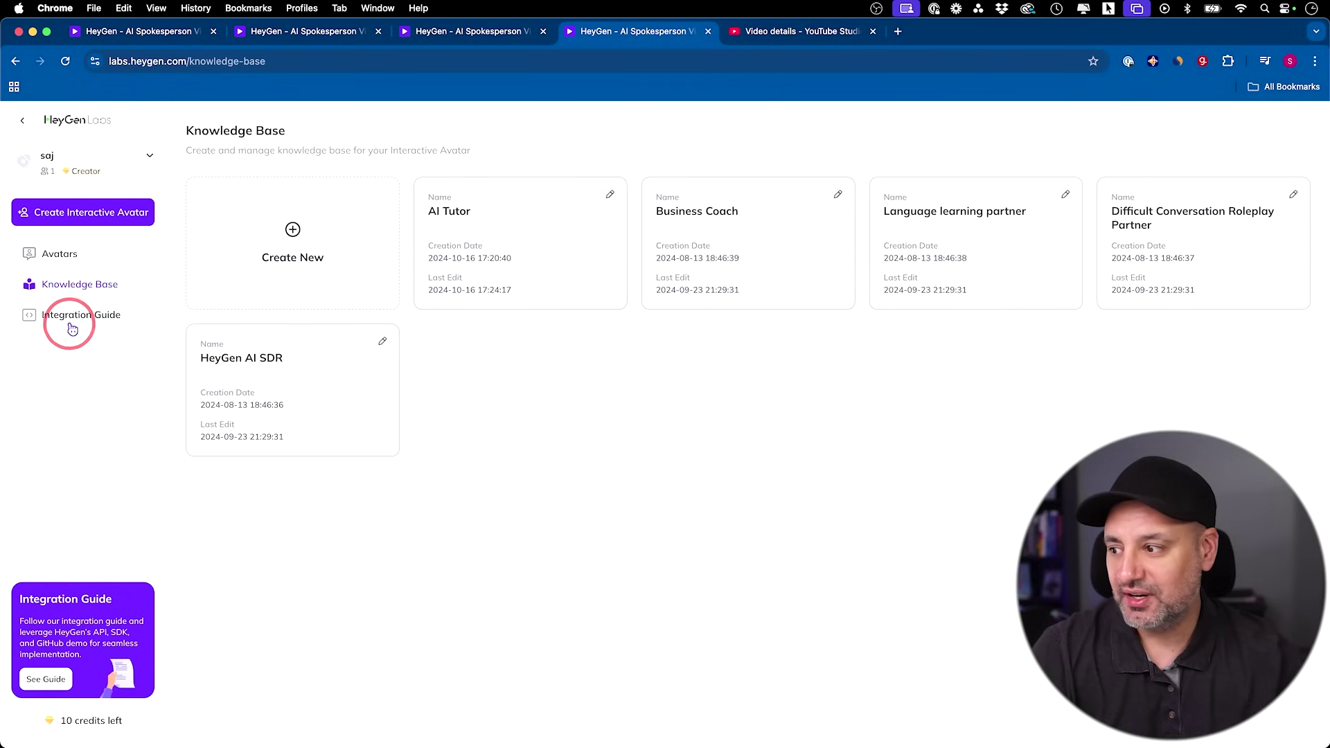
click(71, 328)
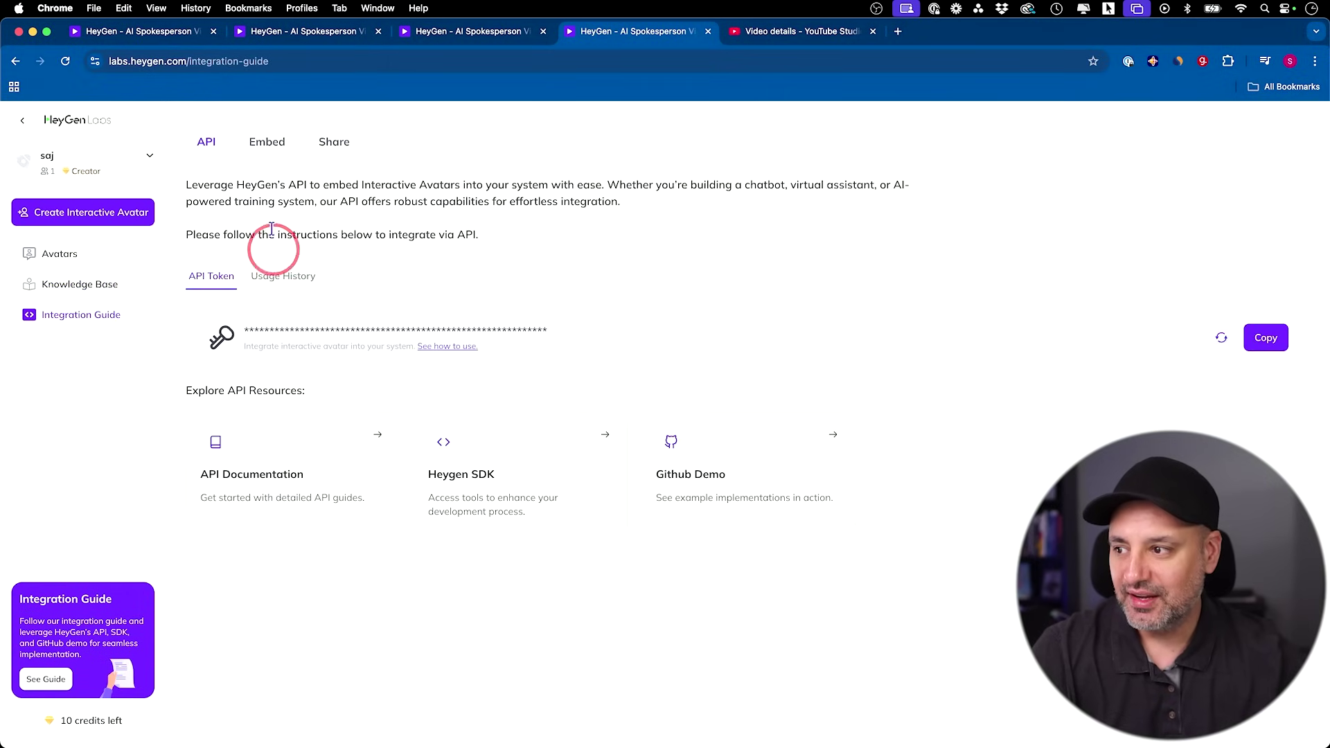
click(280, 153)
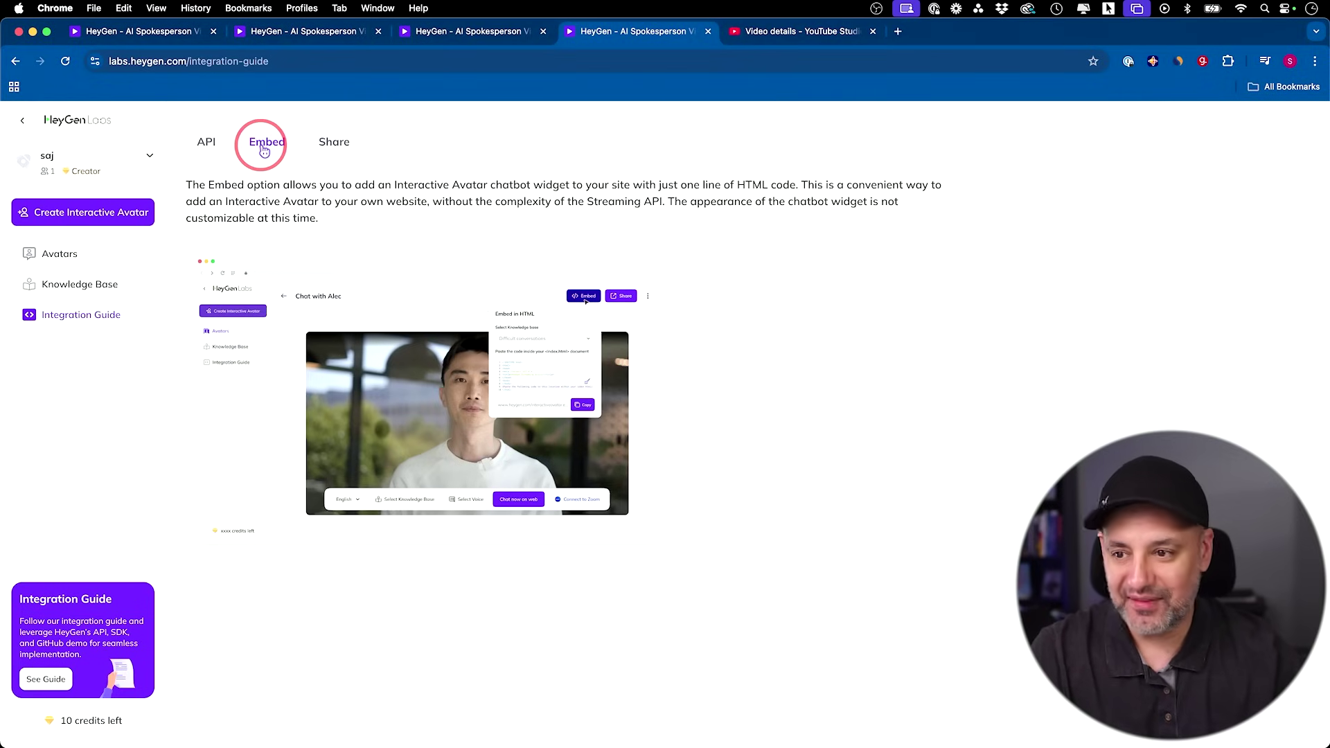
click(25, 138)
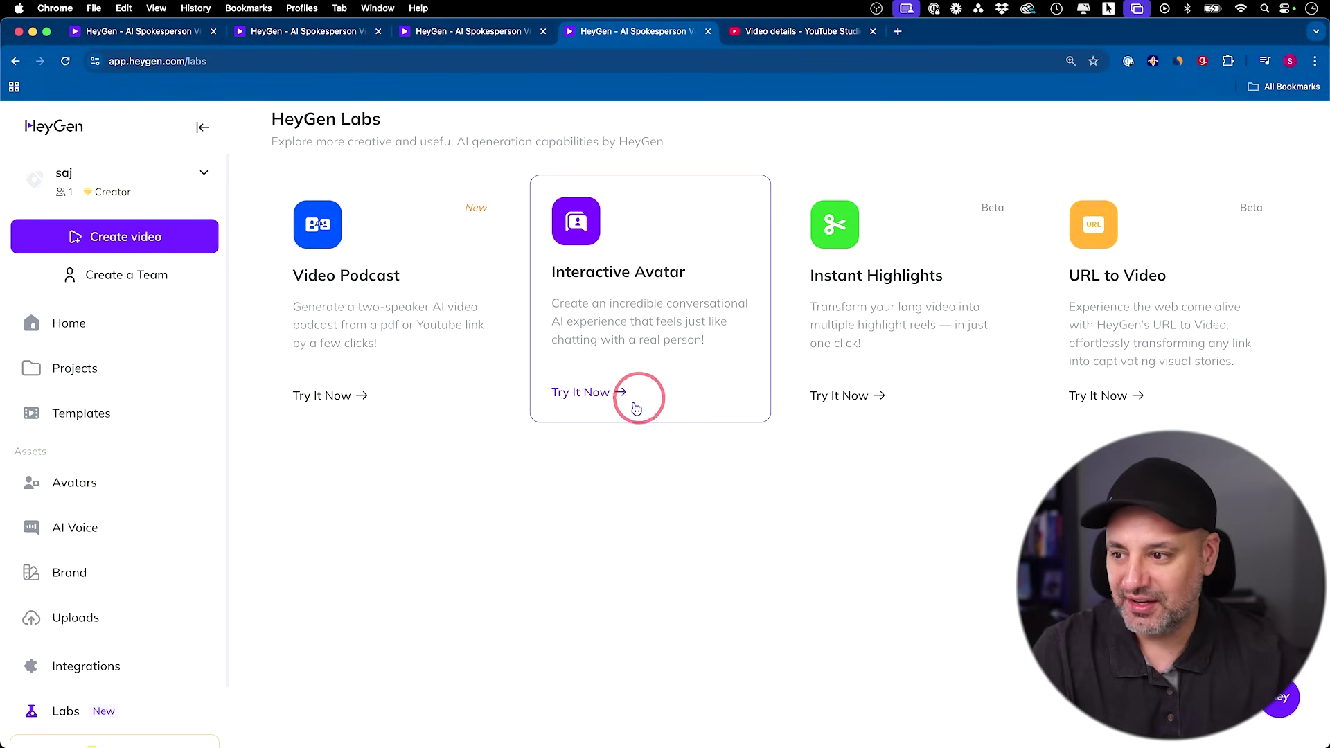